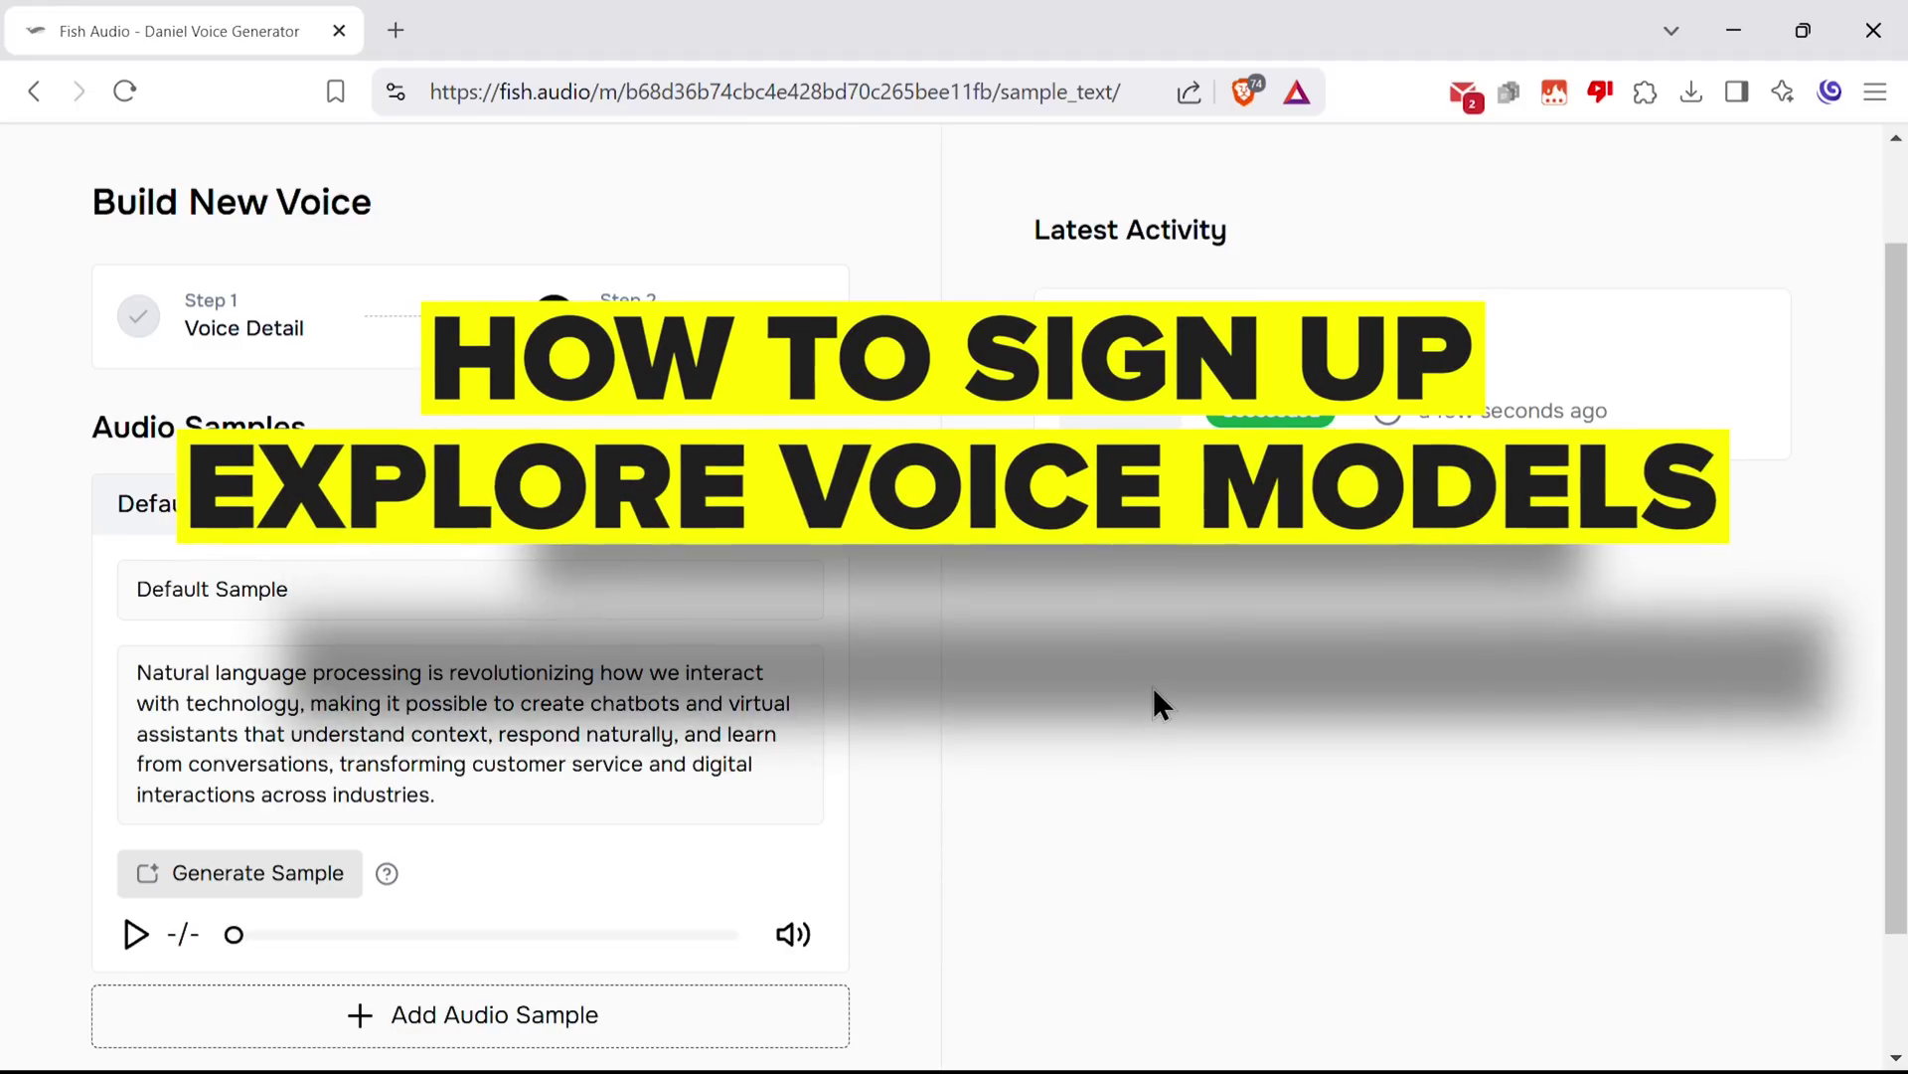
pyautogui.scroll(-1, 1149, 687)
# Use the SpongeBob SquarePants voice for text to speech with the V1.6 Control (Beta) model
pyautogui.click(138, 984)
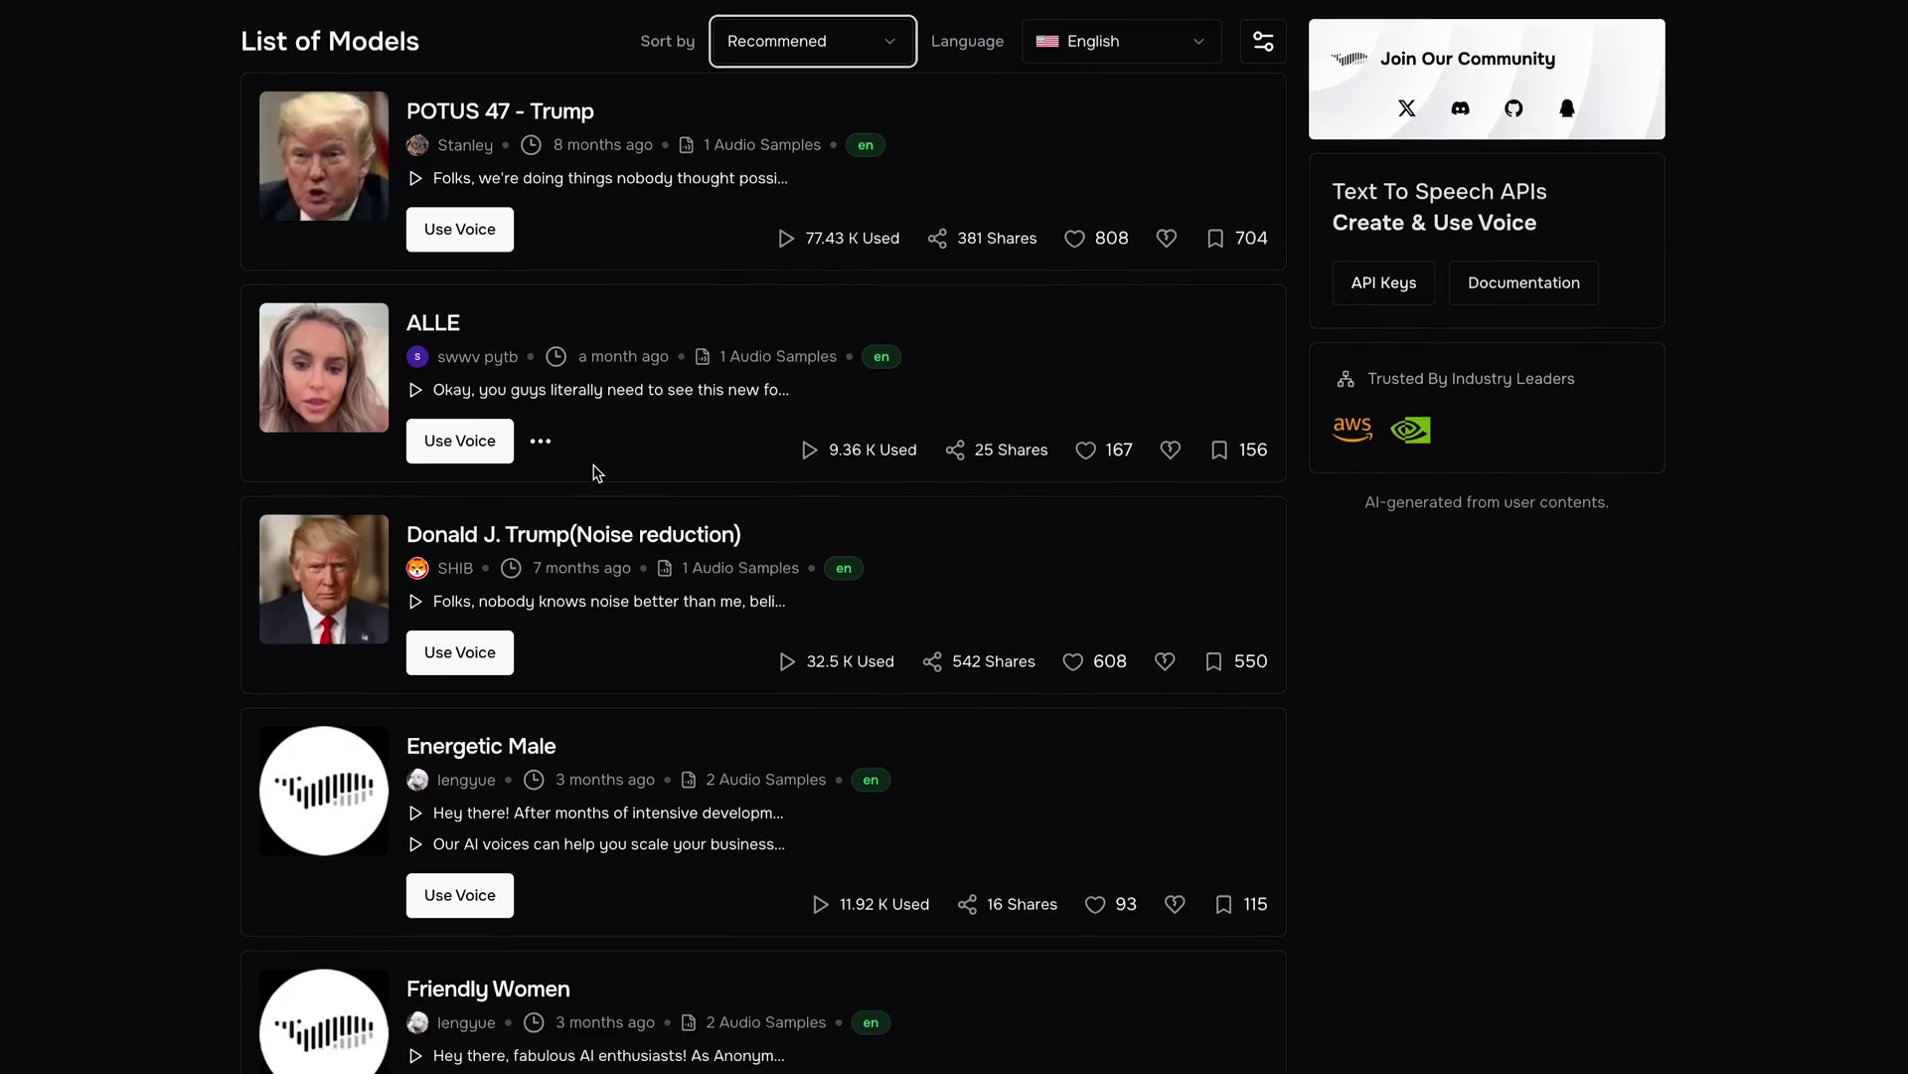
pyautogui.scroll(-5, 595, 473)
pyautogui.scroll(-5, 594, 473)
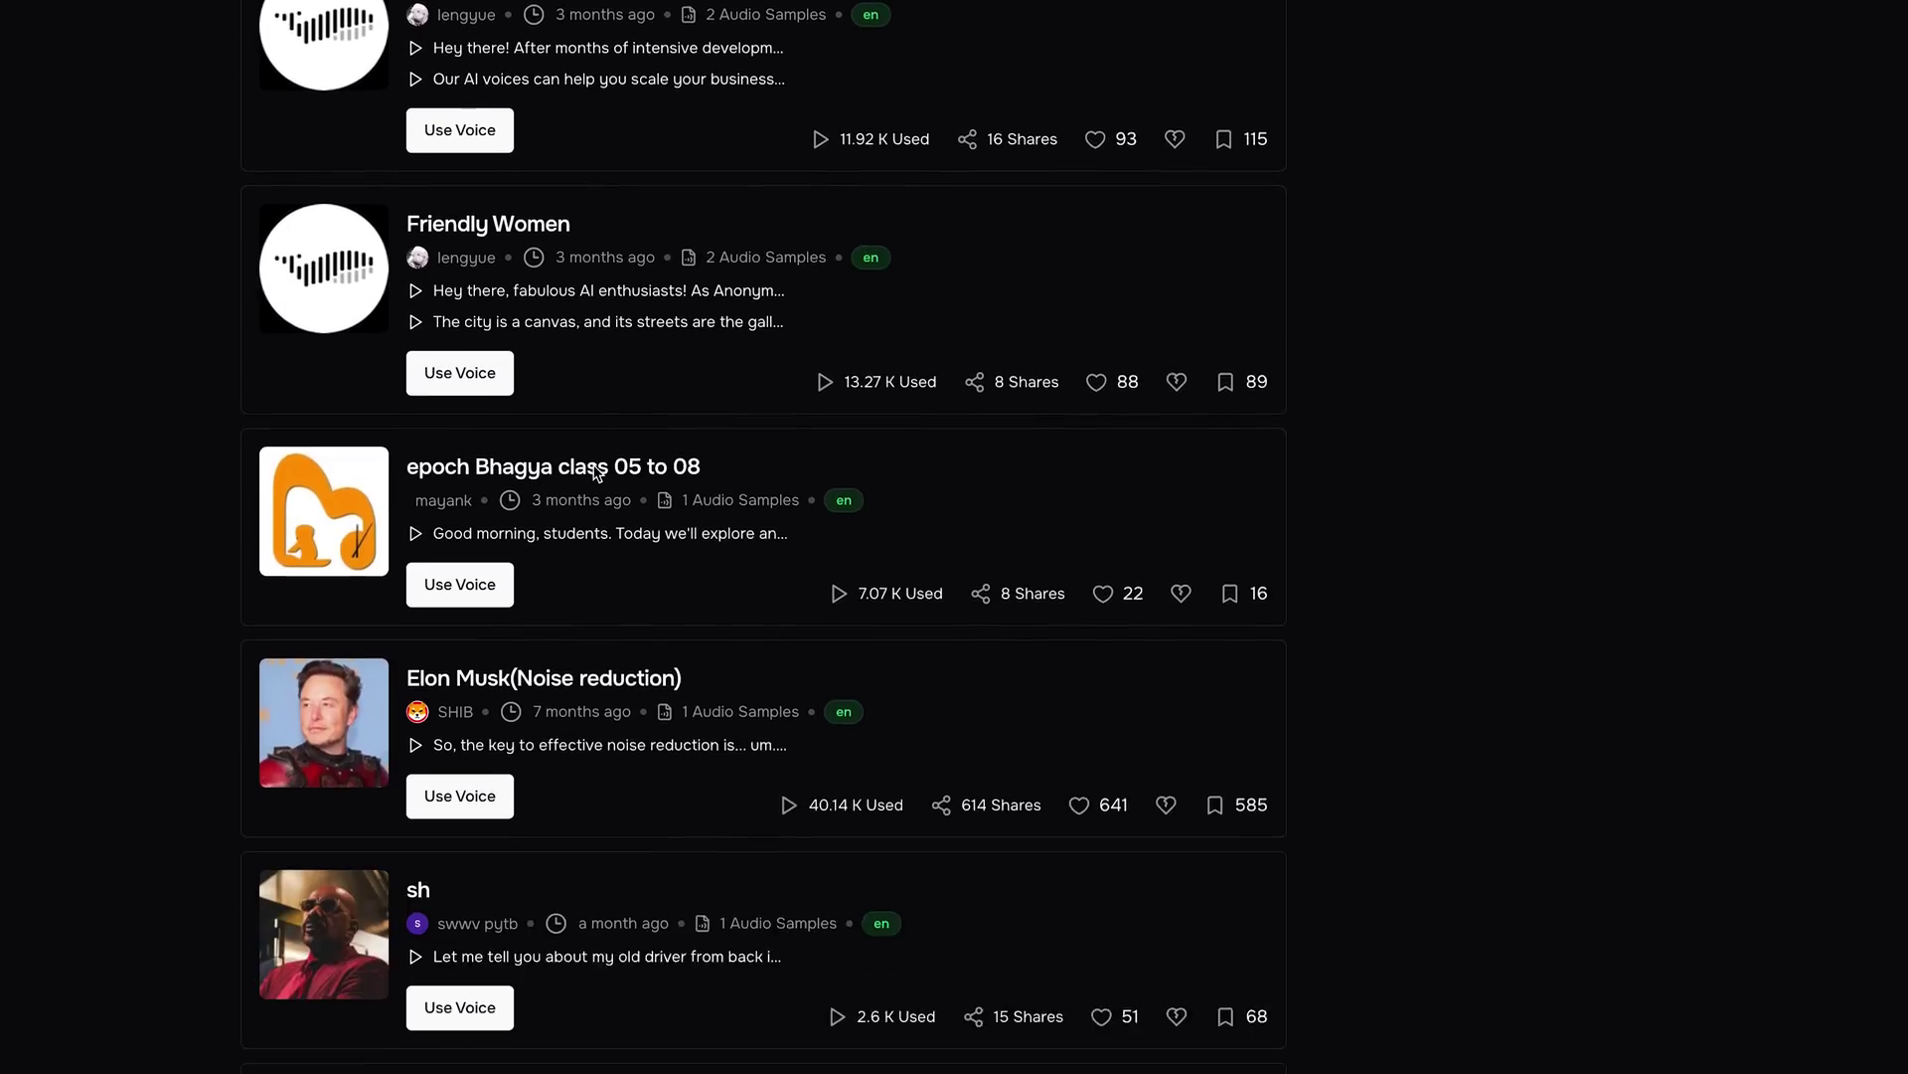
pyautogui.scroll(-5, 595, 473)
pyautogui.scroll(-4, 595, 472)
pyautogui.scroll(-4, 594, 473)
pyautogui.scroll(-3, 595, 472)
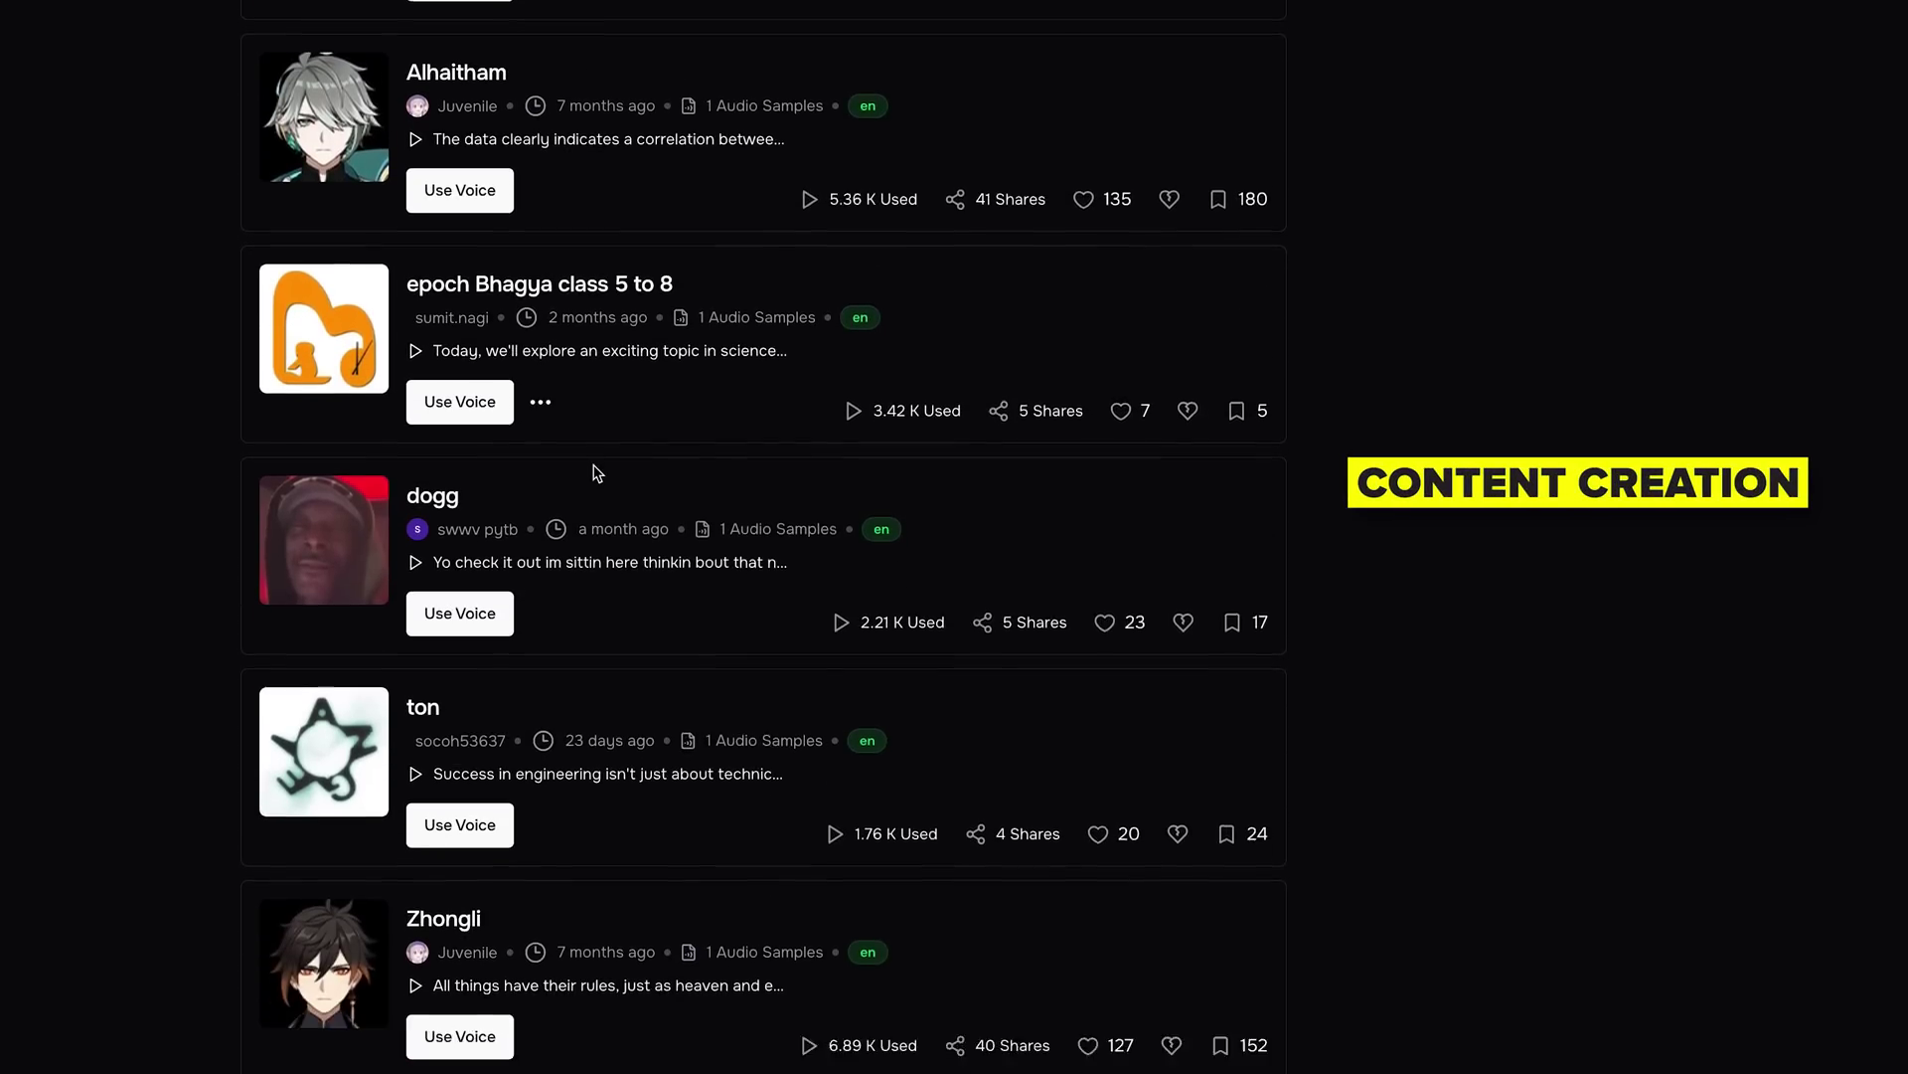
pyautogui.scroll(-3, 595, 473)
pyautogui.scroll(-2, 592, 473)
pyautogui.scroll(-3, 592, 473)
pyautogui.scroll(-2, 555, 476)
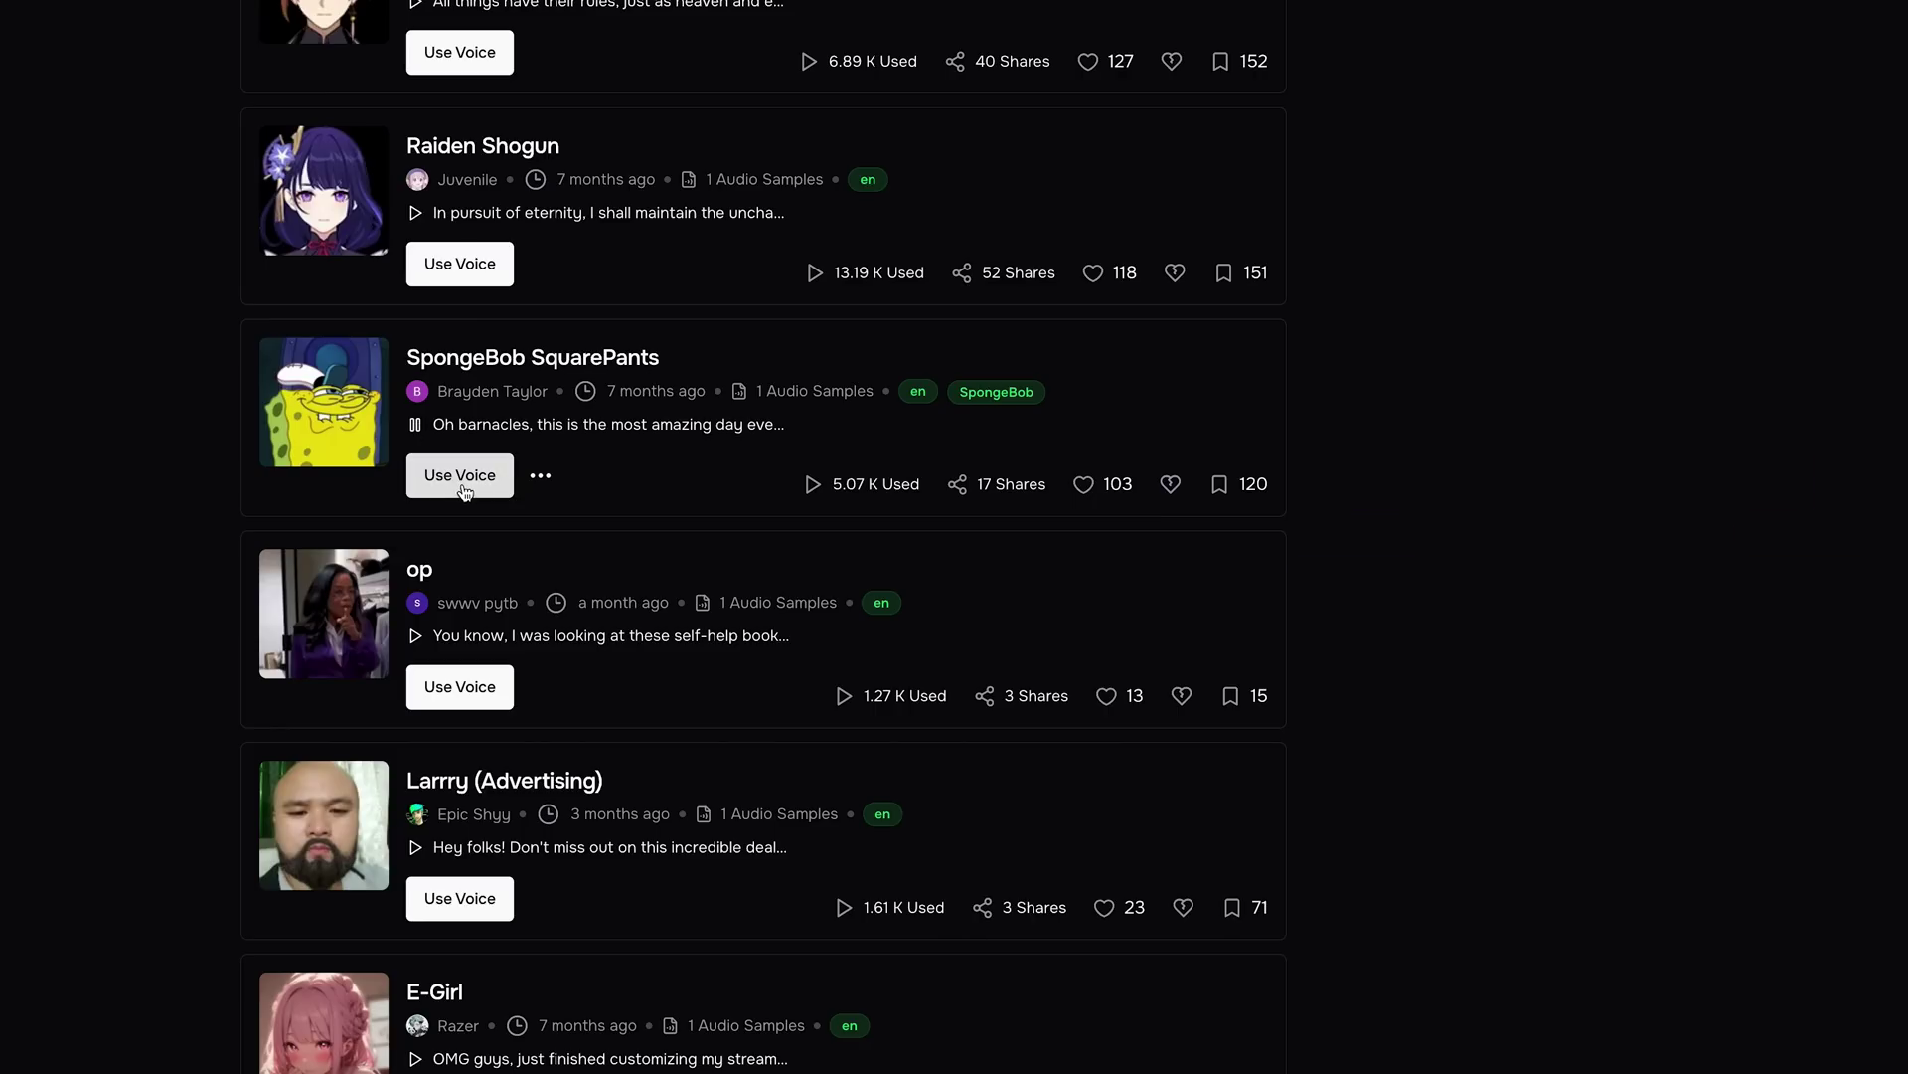
pyautogui.click(460, 474)
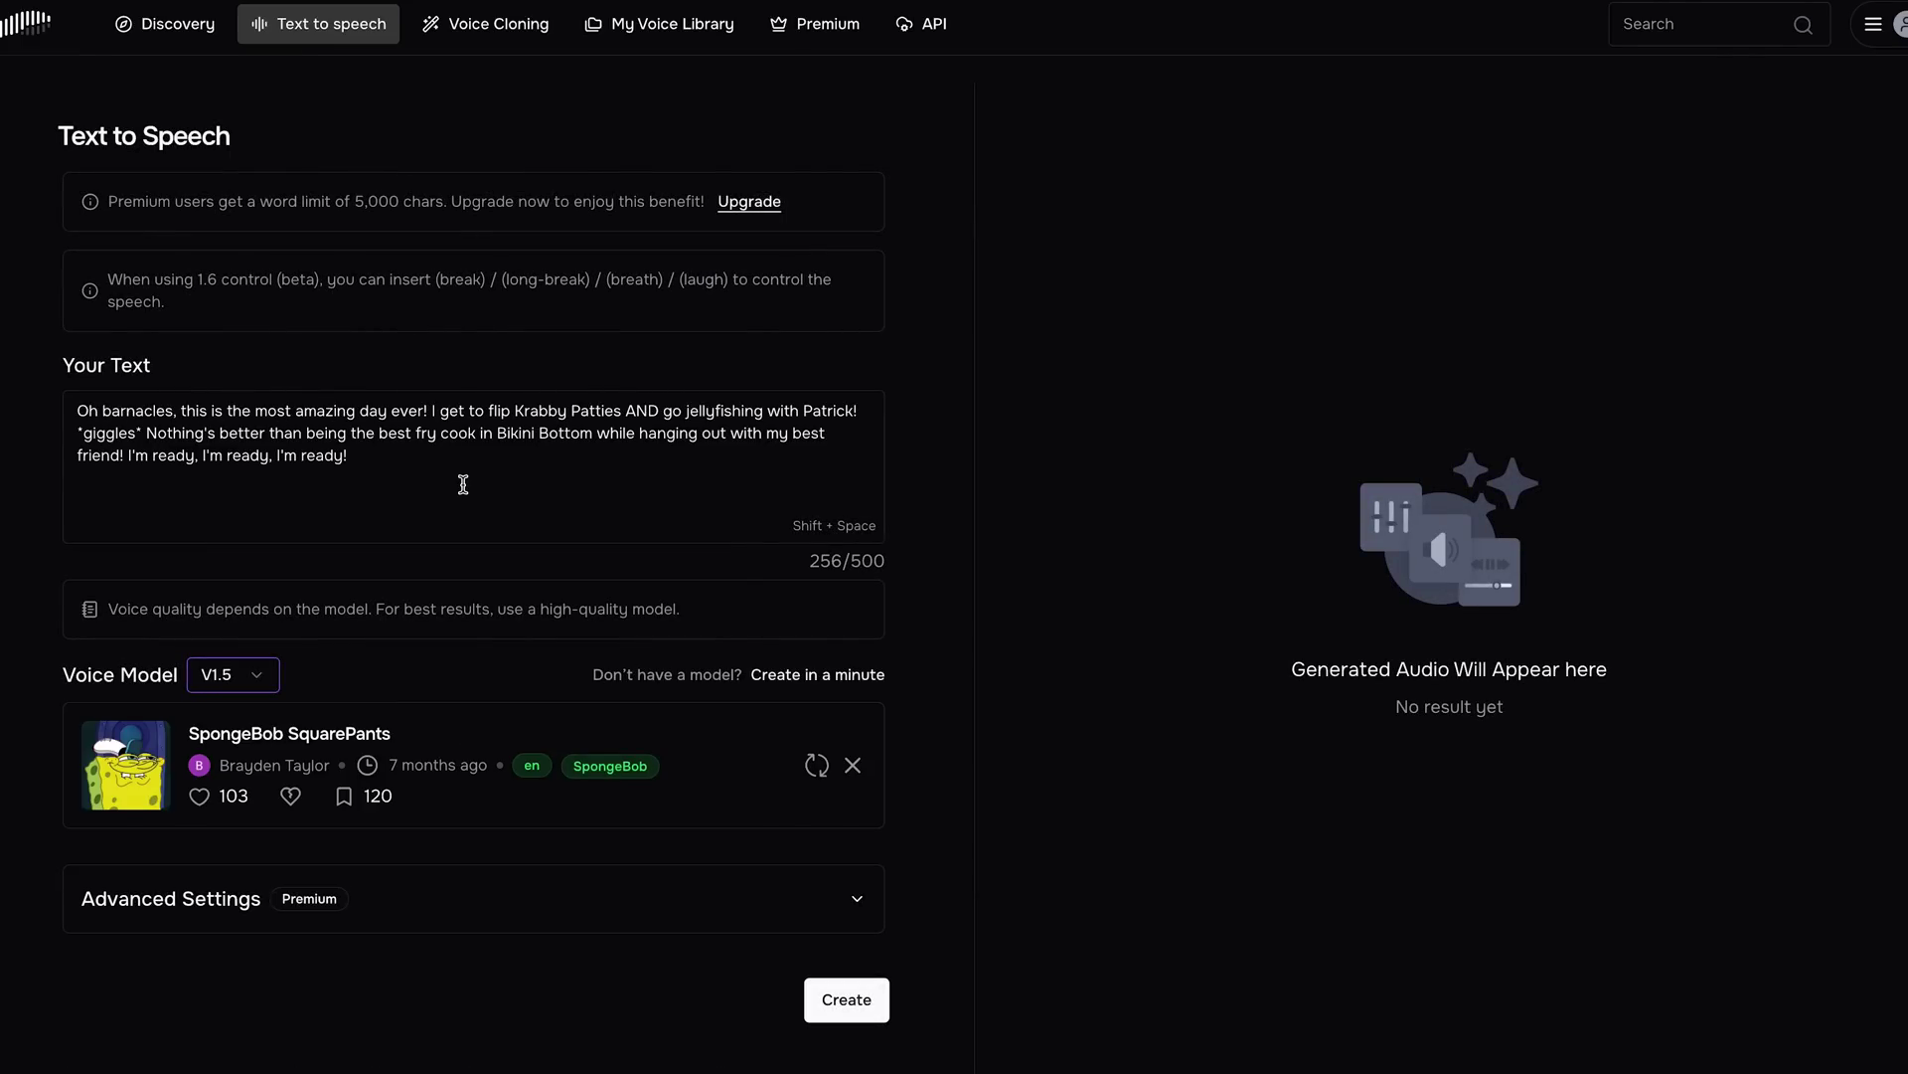
pyautogui.click(233, 674)
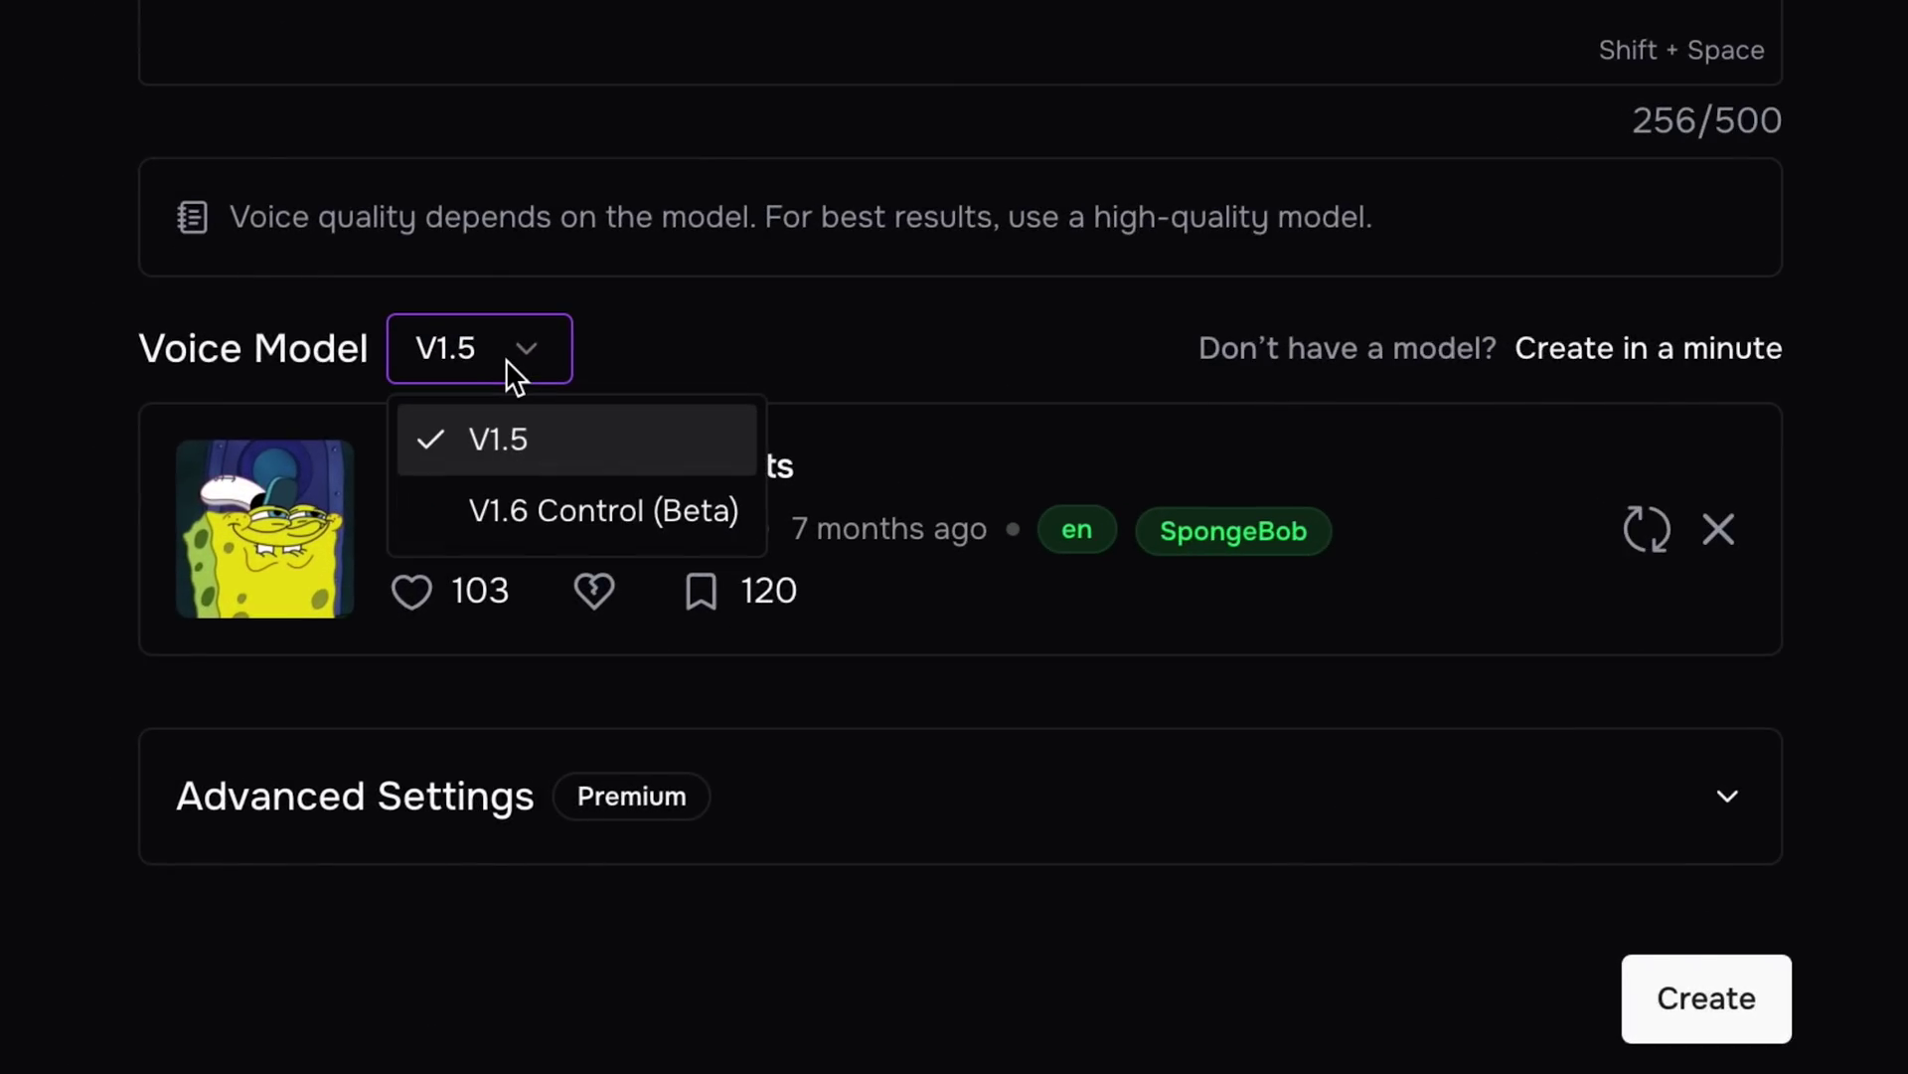
pyautogui.click(221, 760)
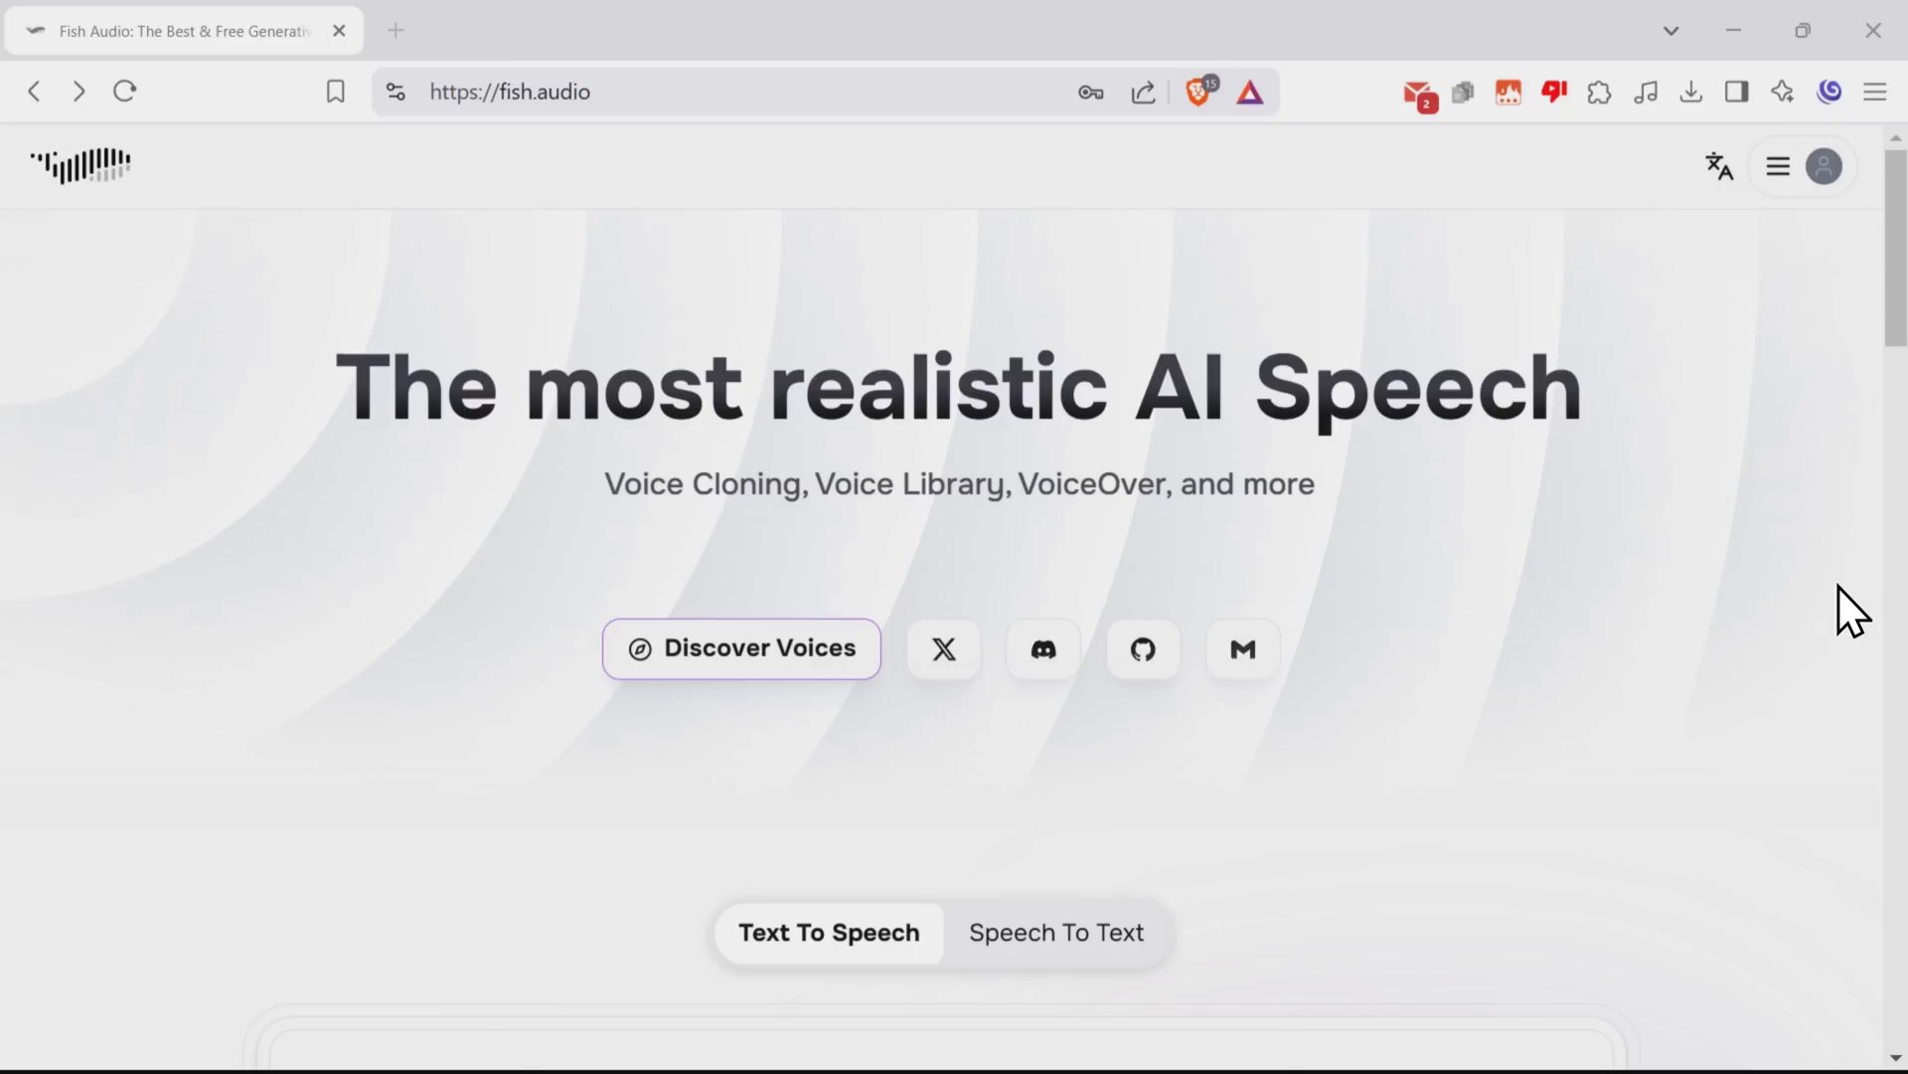
pyautogui.click(639, 90)
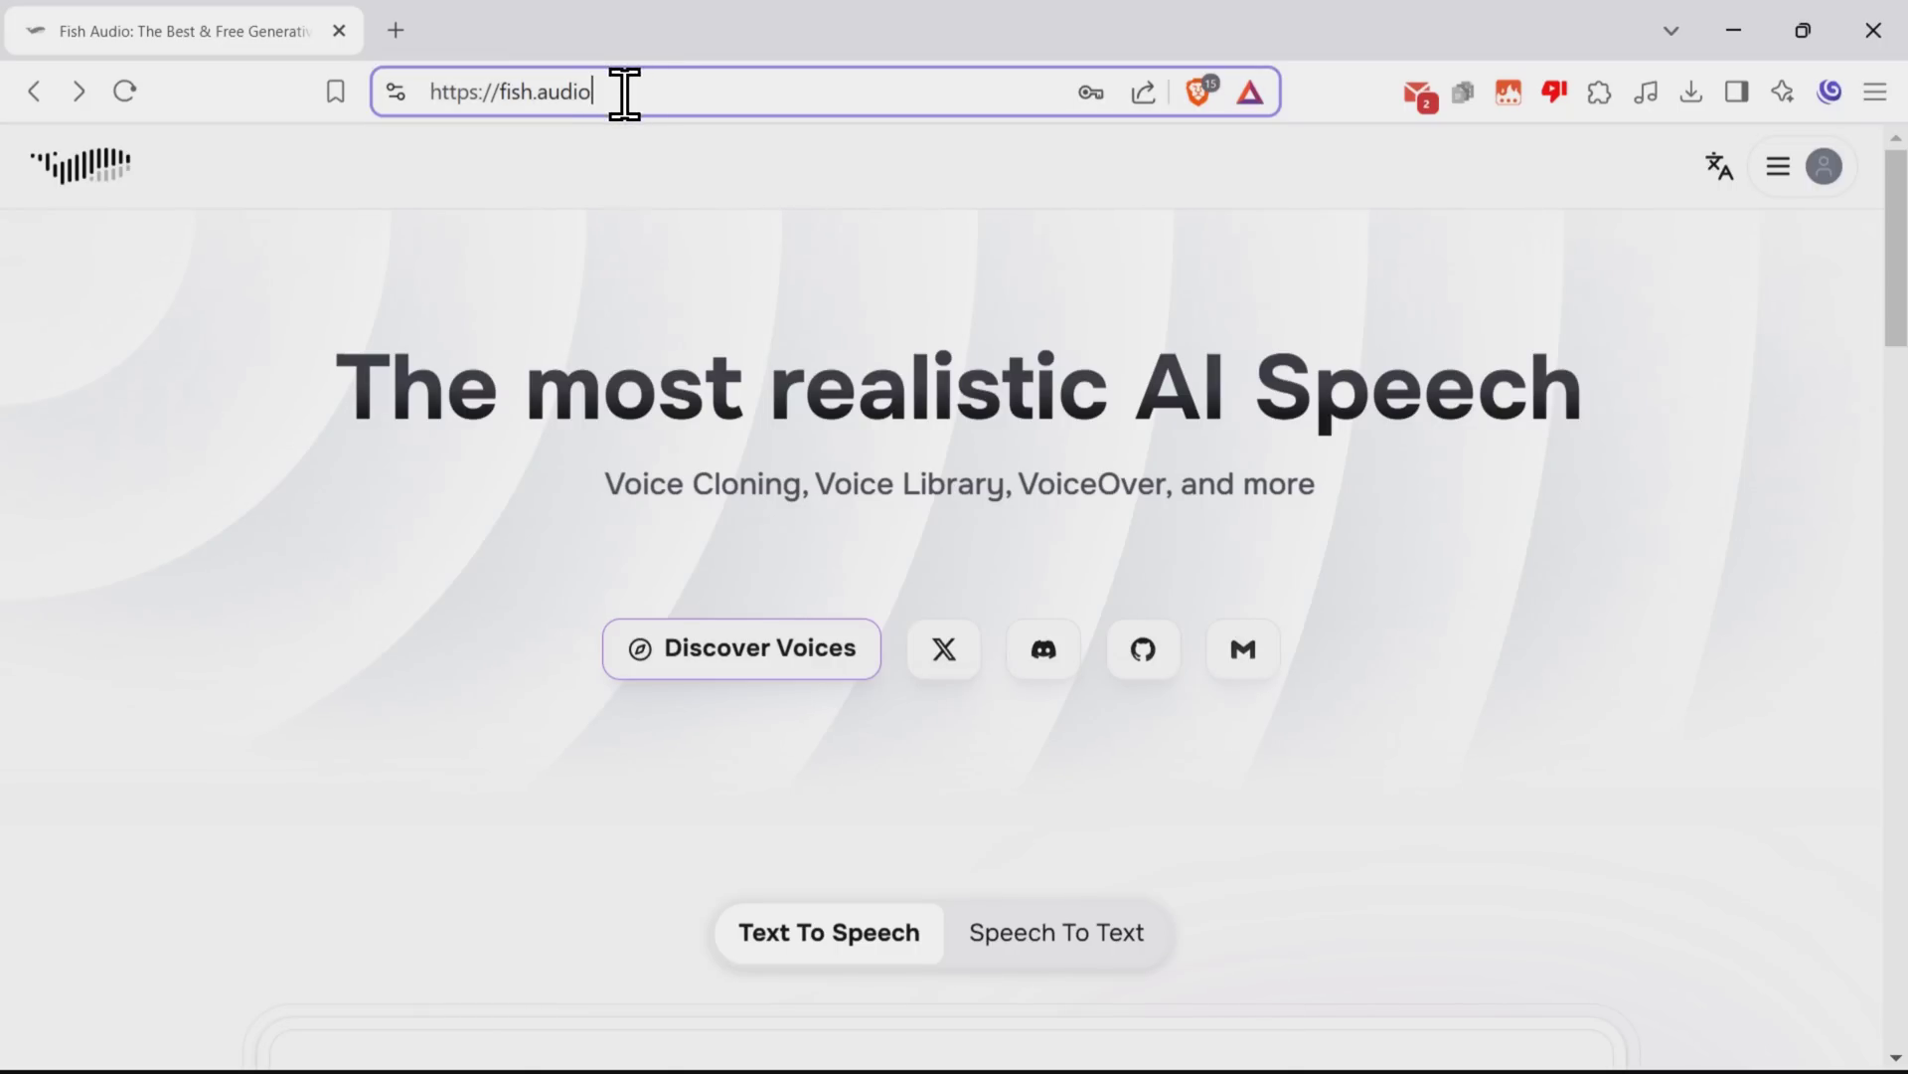
pyautogui.click(885, 299)
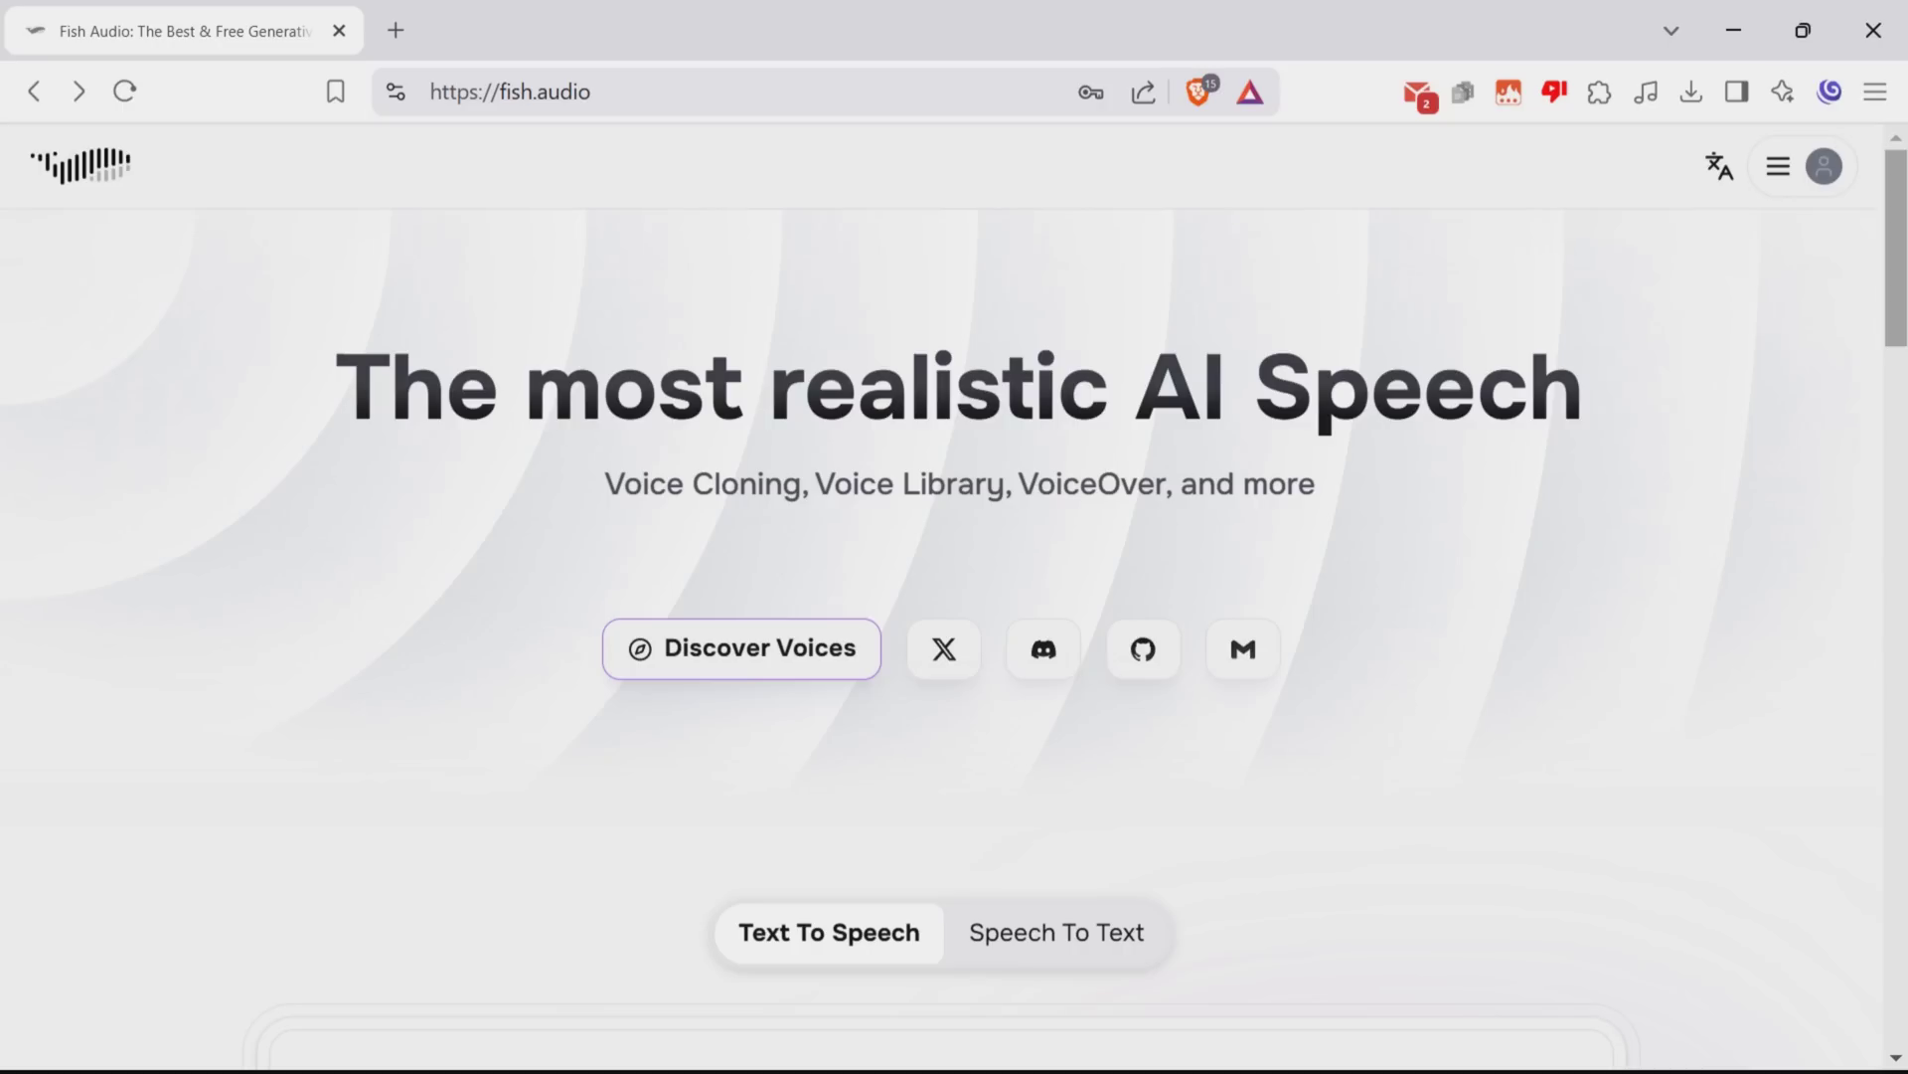
pyautogui.click(1777, 166)
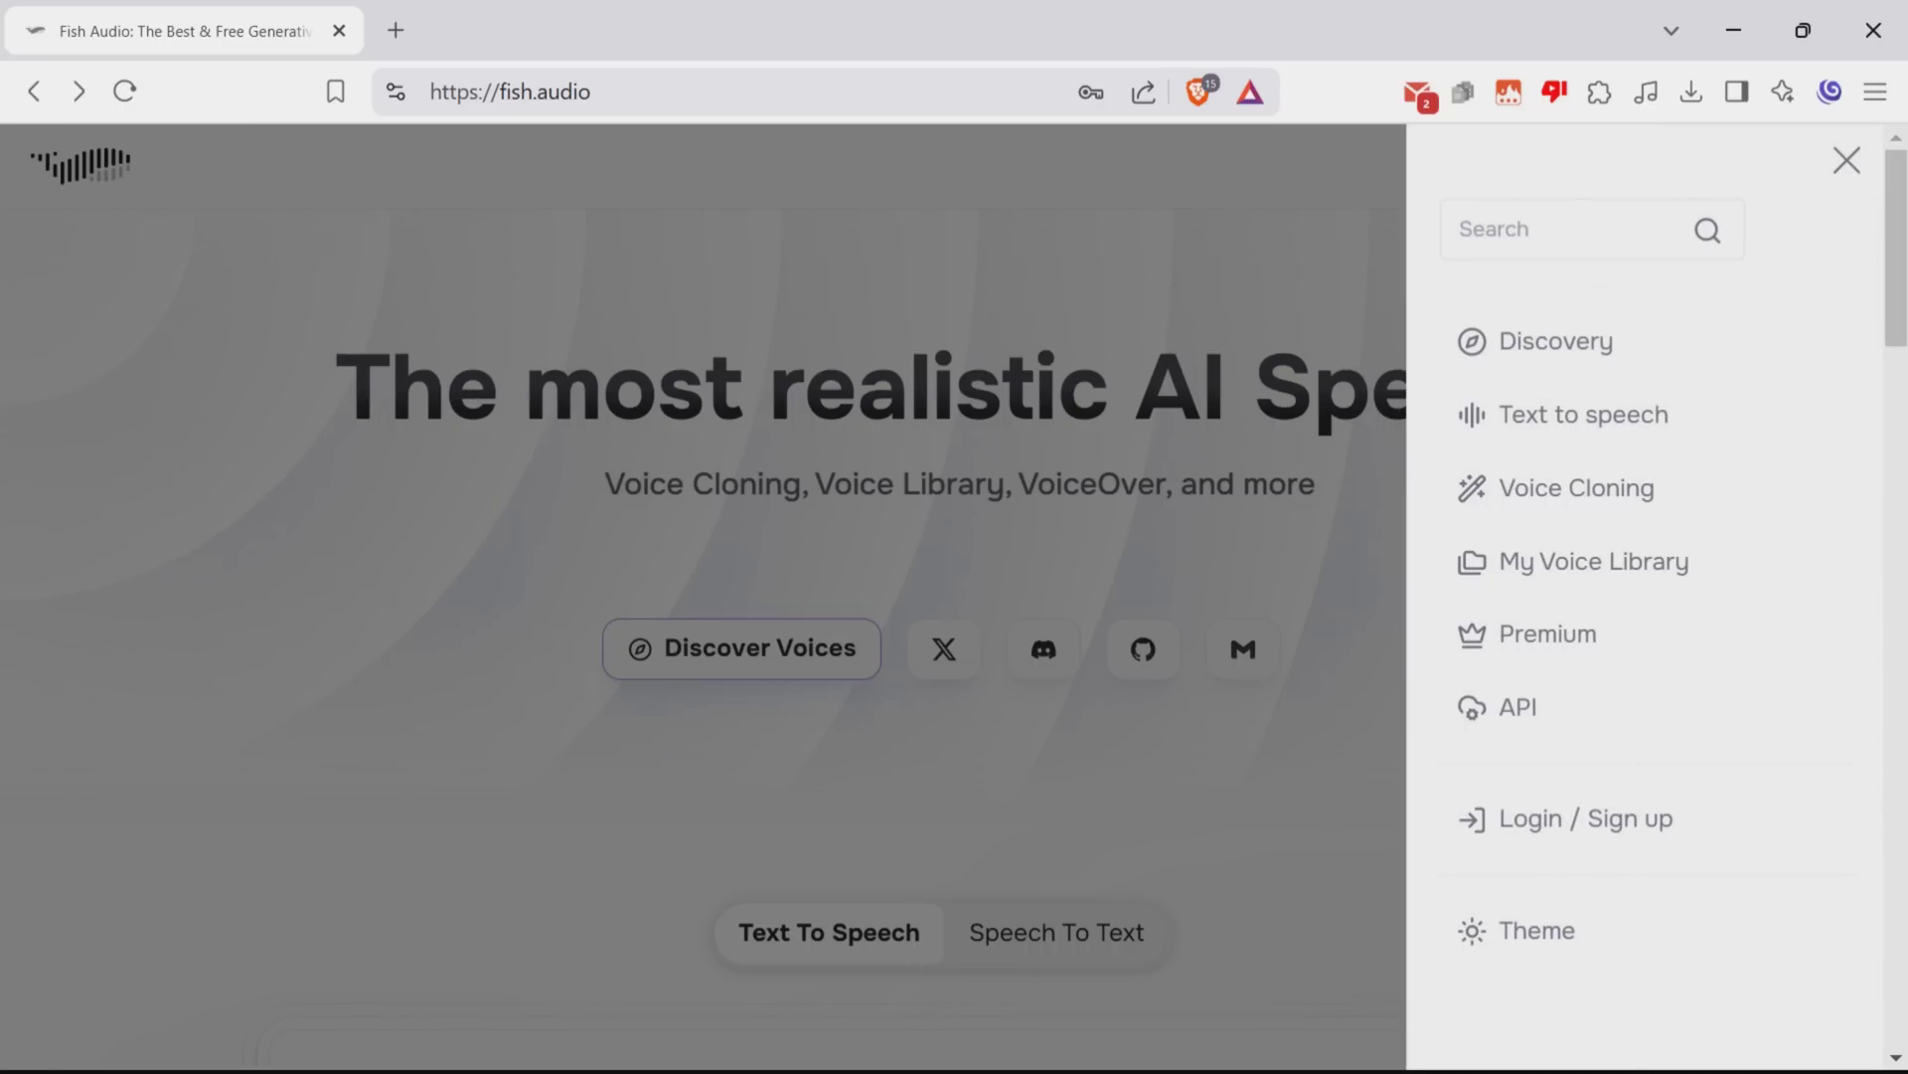
pyautogui.click(1585, 818)
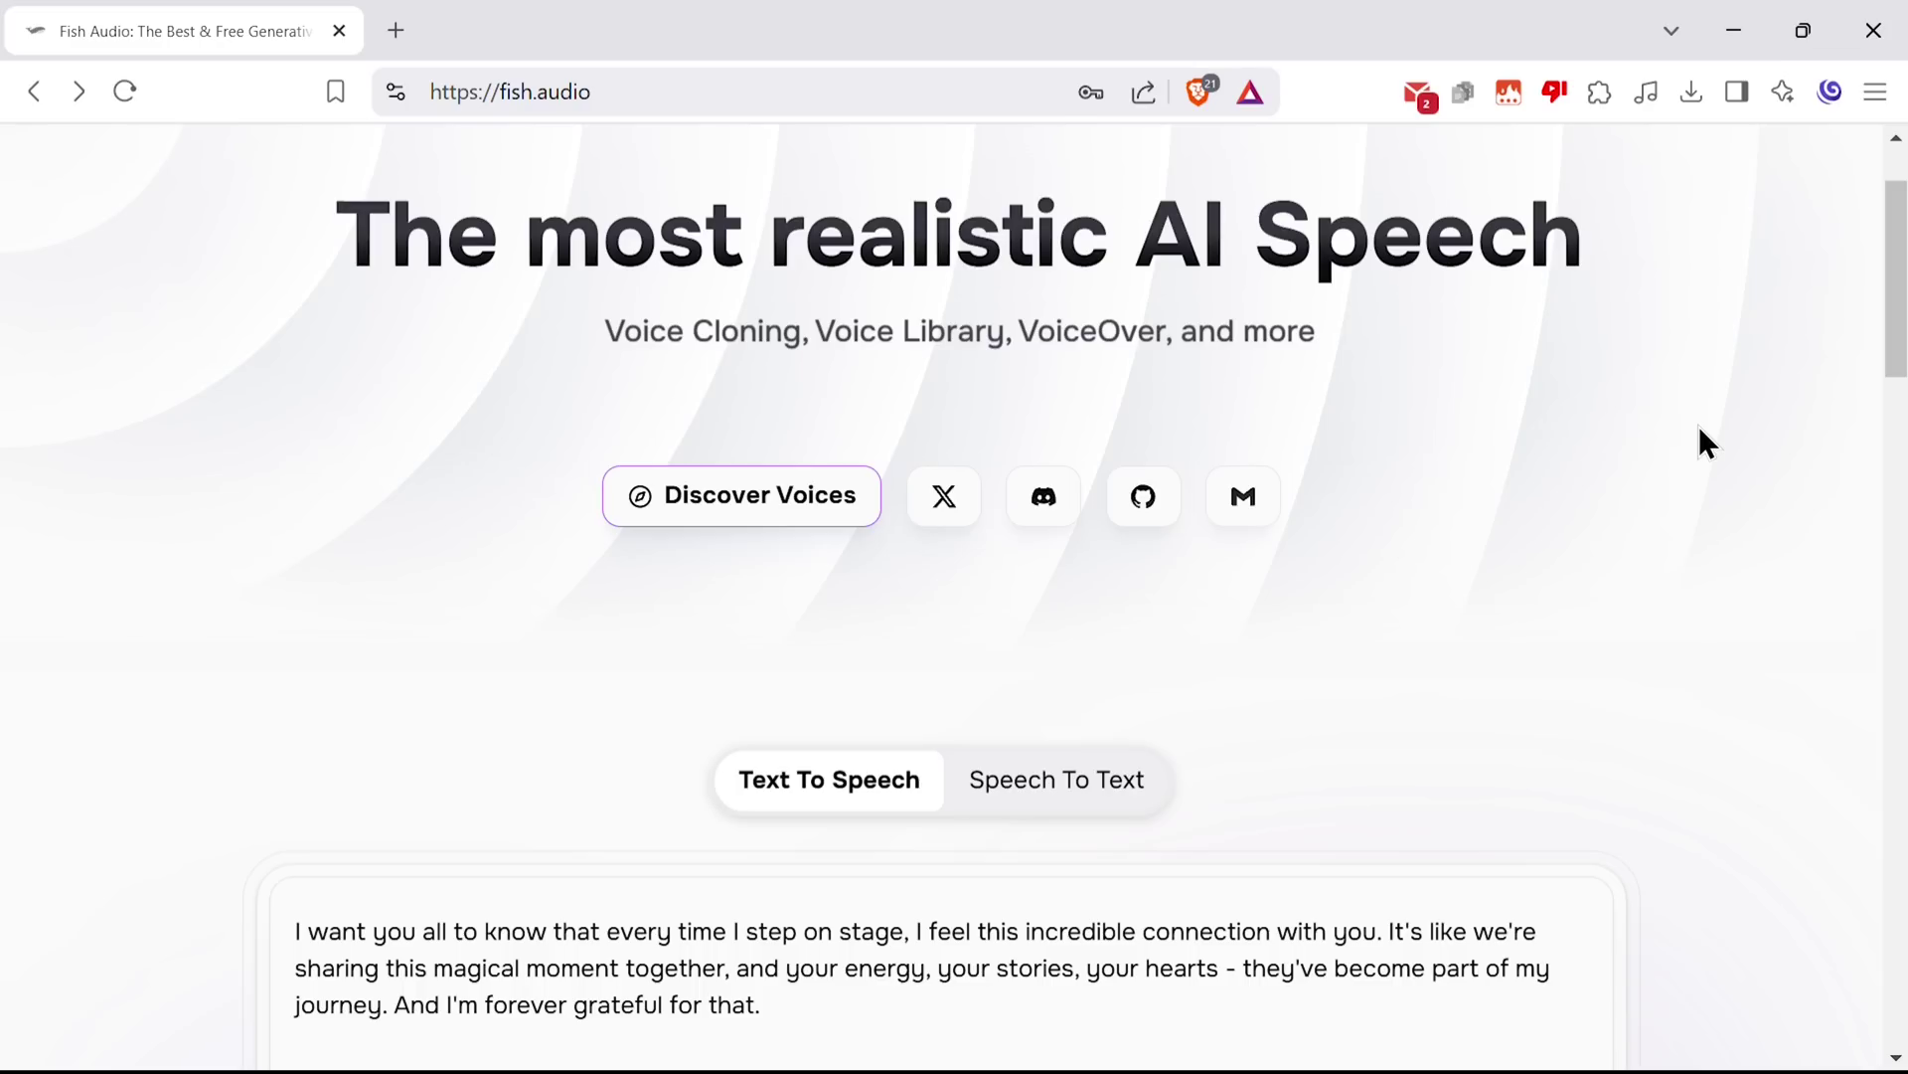
# Select the main headline text on the Fish Audio home page
pyautogui.moveTo(348, 227); pyautogui.dragTo(1551, 239)
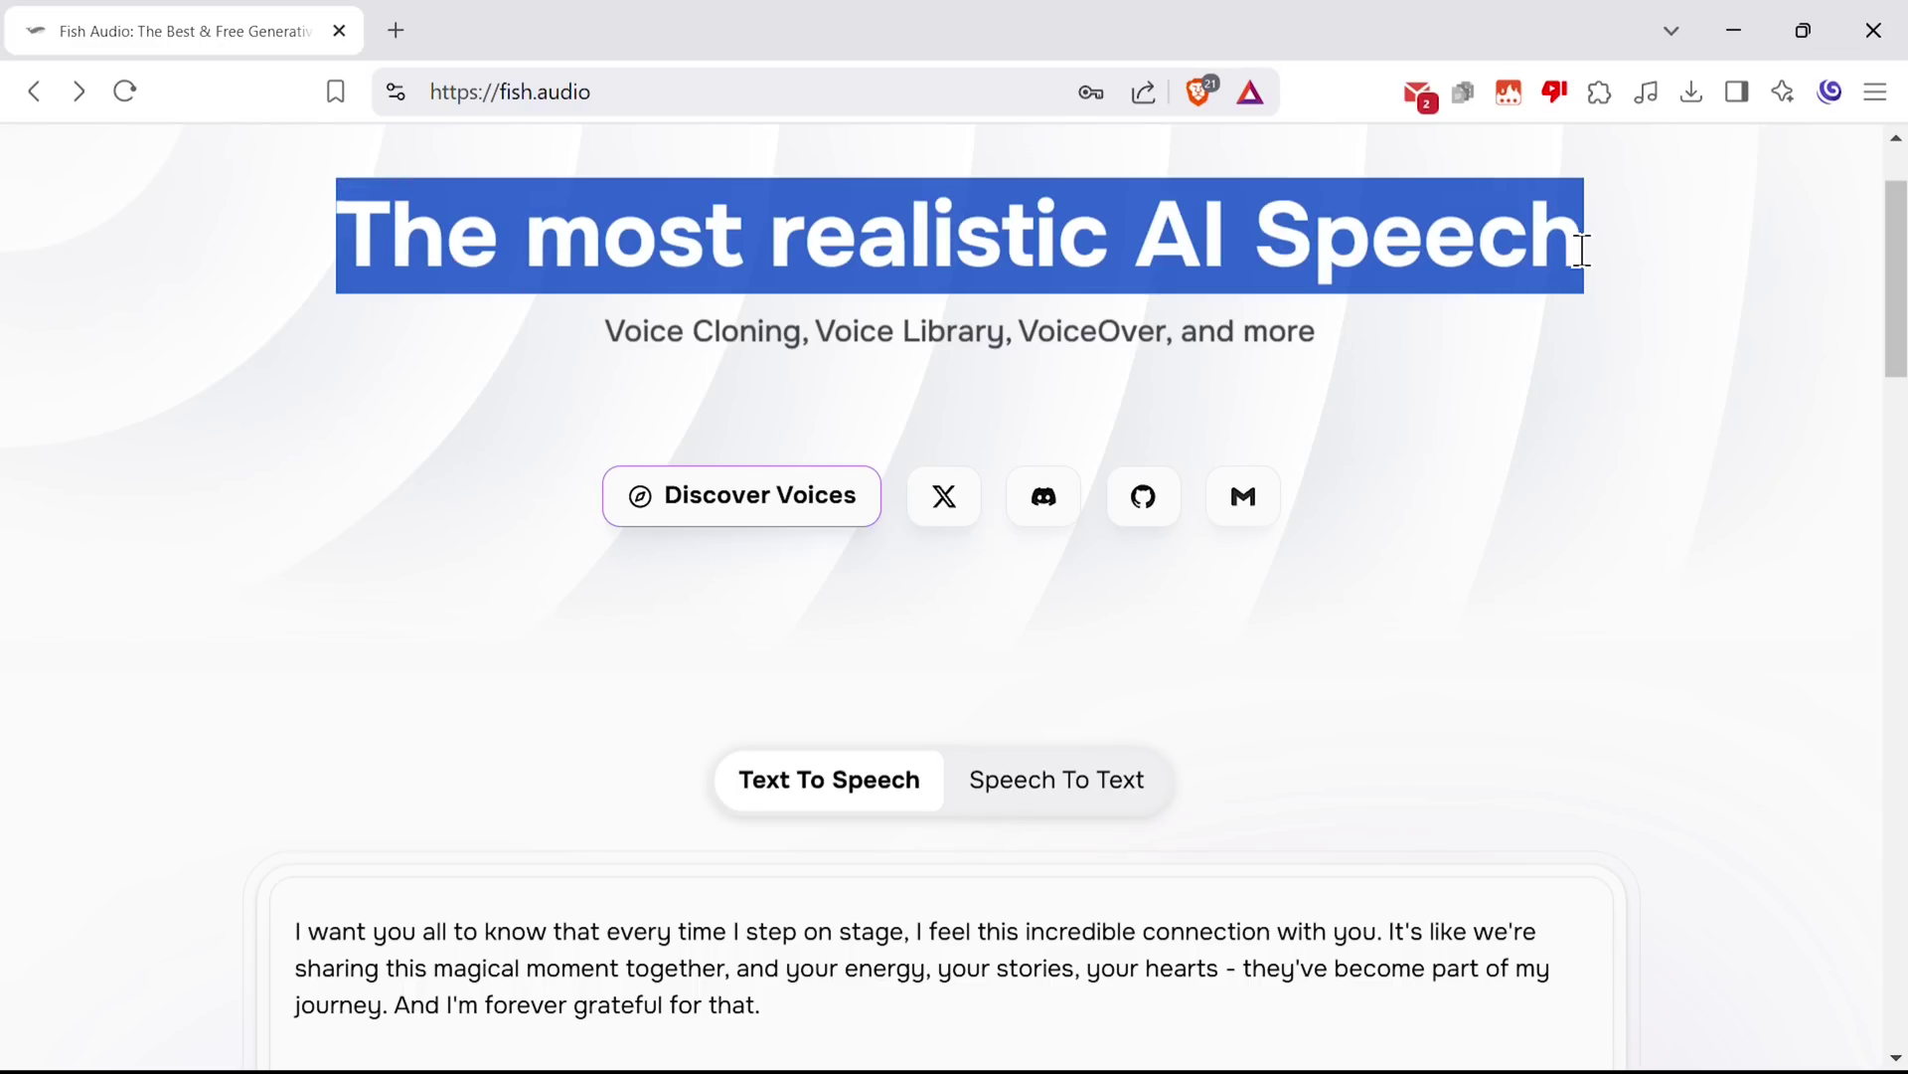
pyautogui.scroll(-3, 1600, 459)
pyautogui.scroll(-3, 1600, 460)
pyautogui.scroll(-2, 1600, 460)
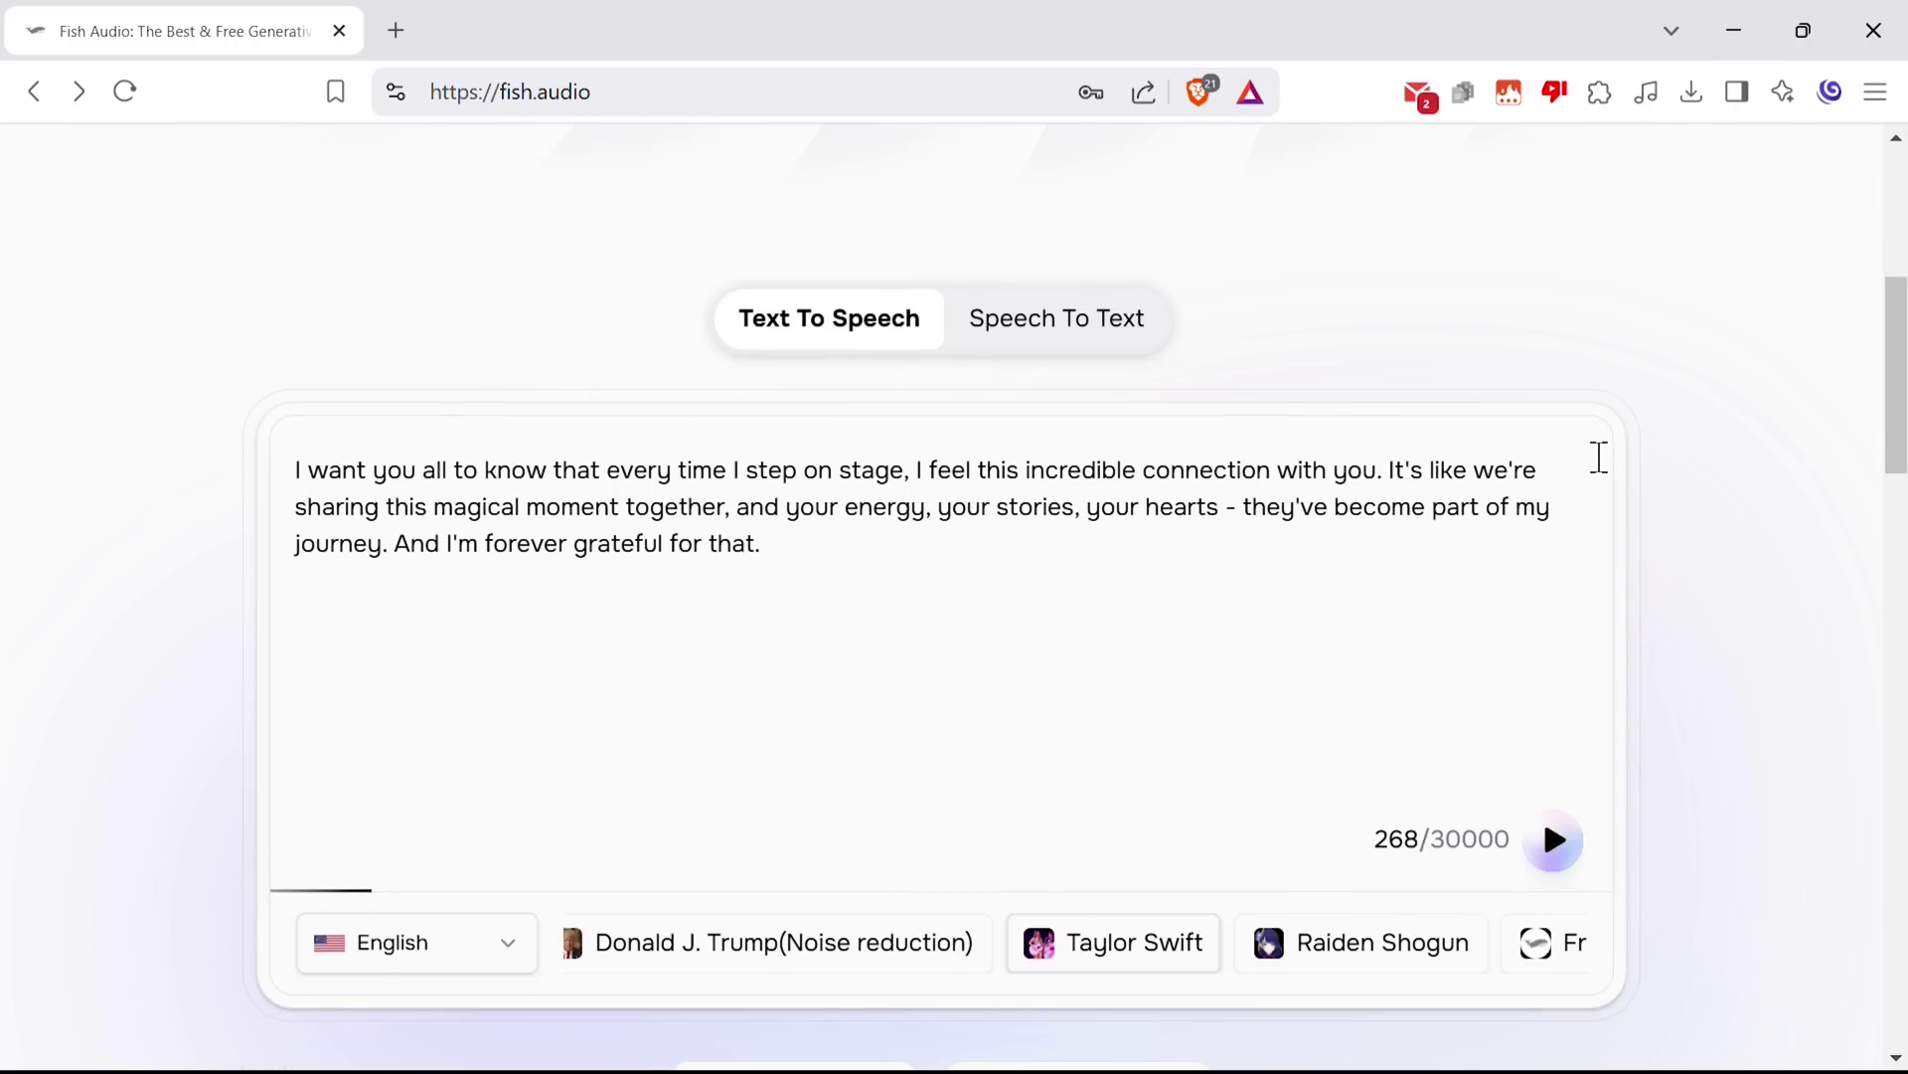
pyautogui.scroll(-3, 1601, 461)
pyautogui.scroll(-3, 1599, 460)
pyautogui.scroll(-3, 1601, 459)
pyautogui.scroll(-2, 1599, 468)
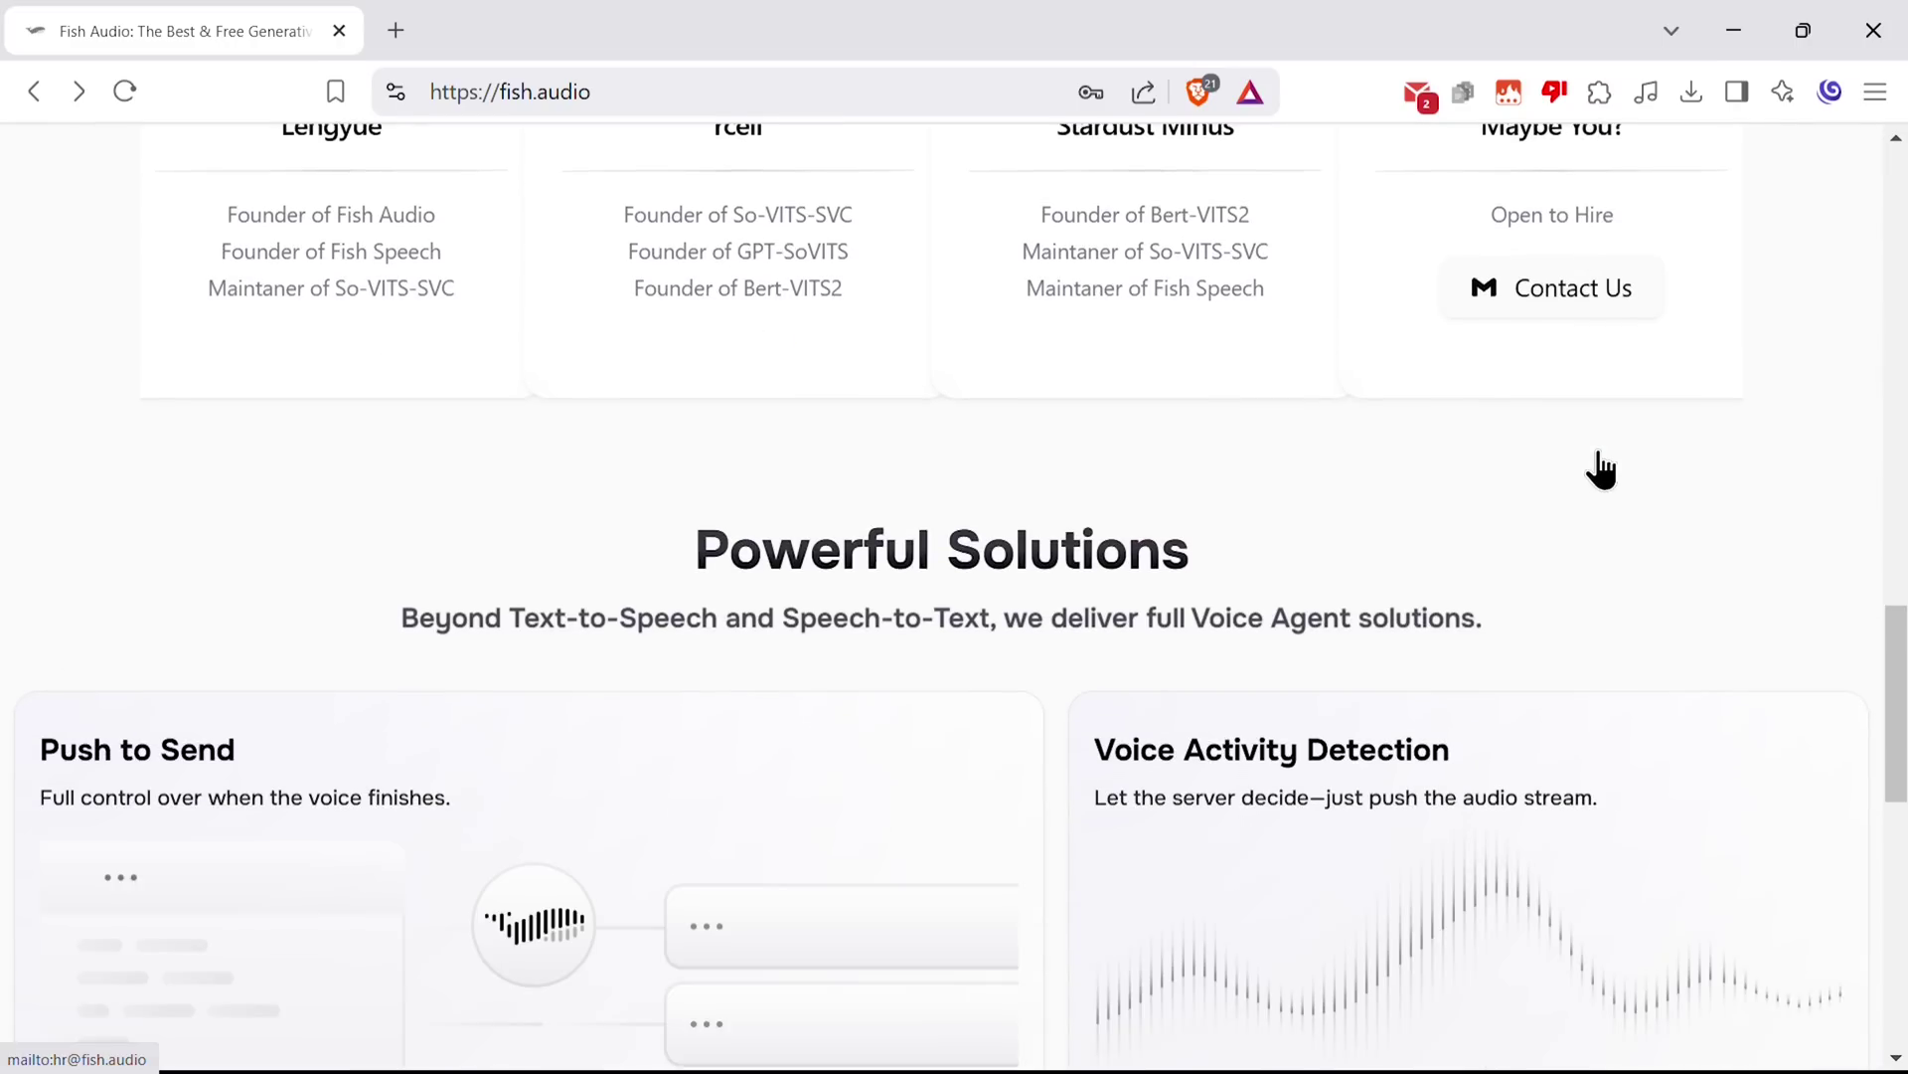
pyautogui.scroll(-2, 1600, 469)
pyautogui.scroll(2, 1601, 452)
pyautogui.scroll(3, 1600, 451)
pyautogui.scroll(5, 1600, 450)
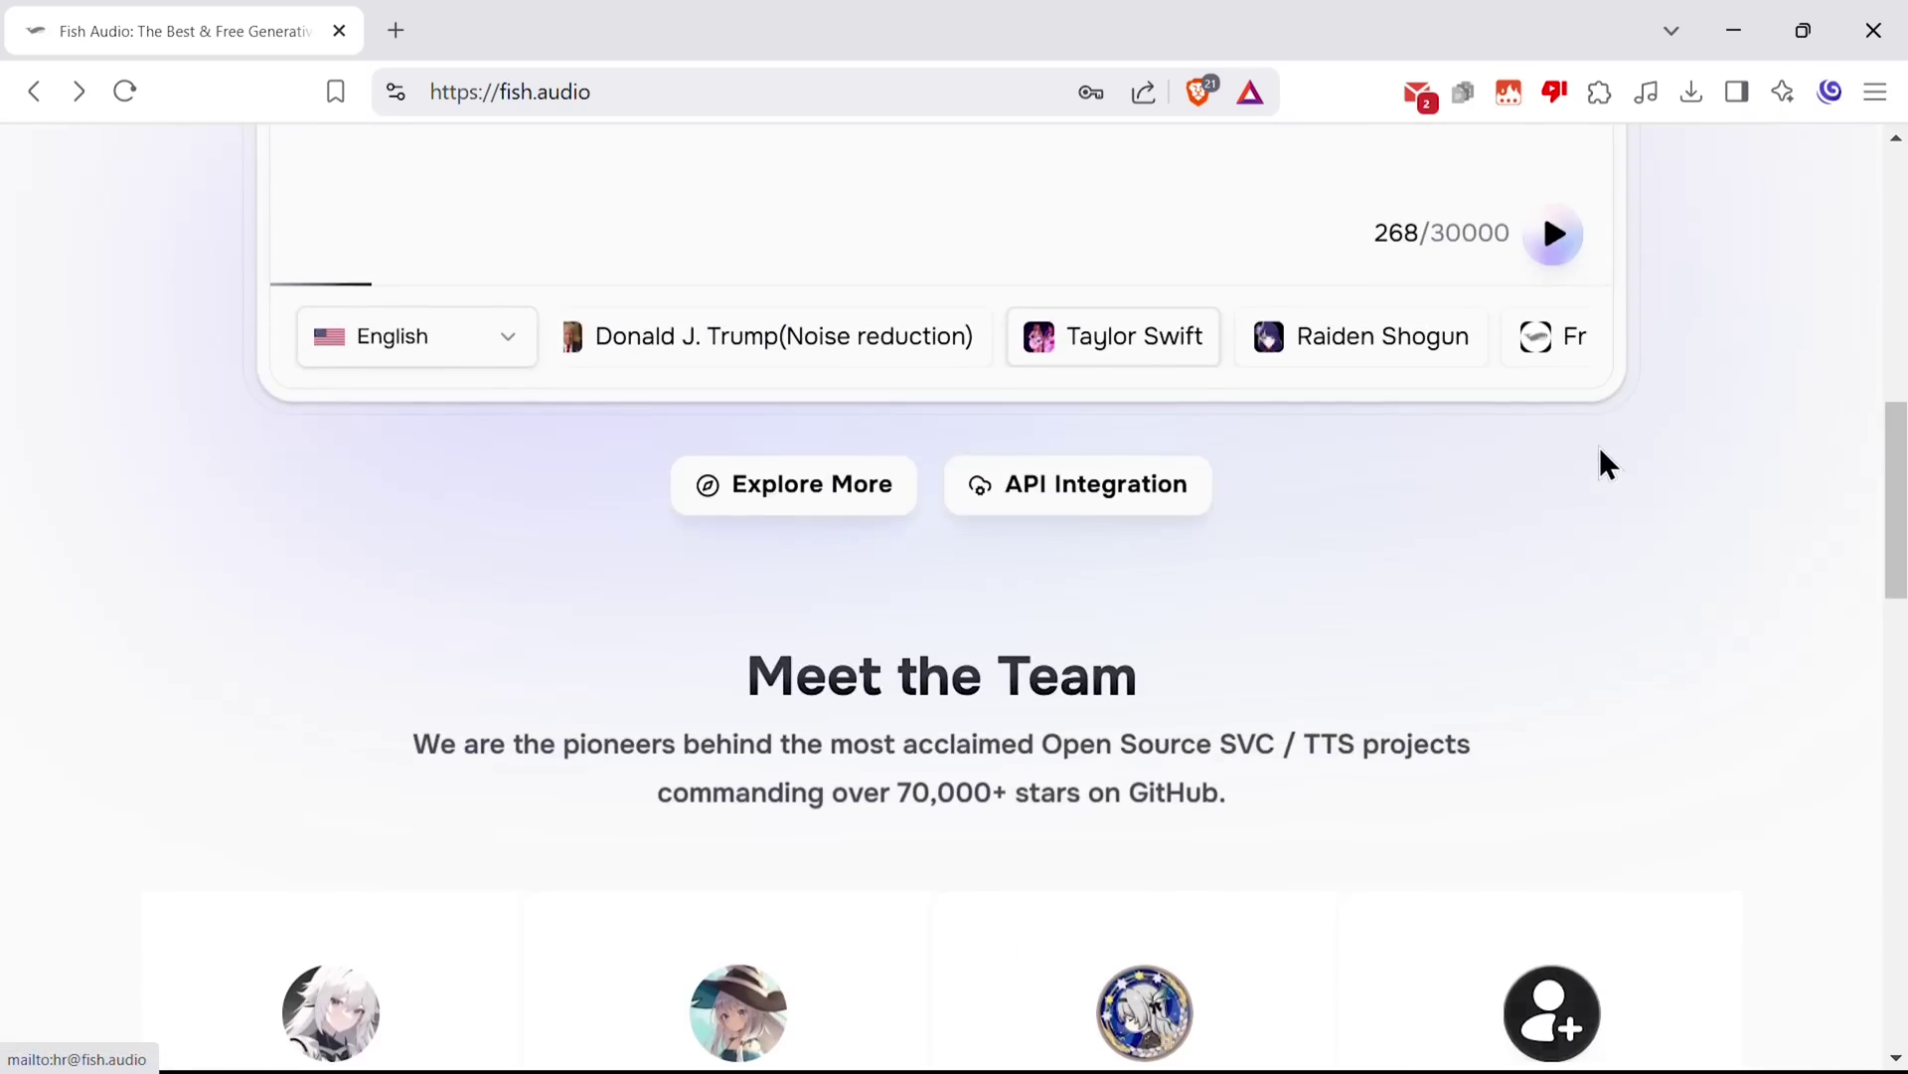
pyautogui.scroll(4, 1599, 445)
pyautogui.scroll(4, 1601, 447)
pyautogui.scroll(2, 1600, 446)
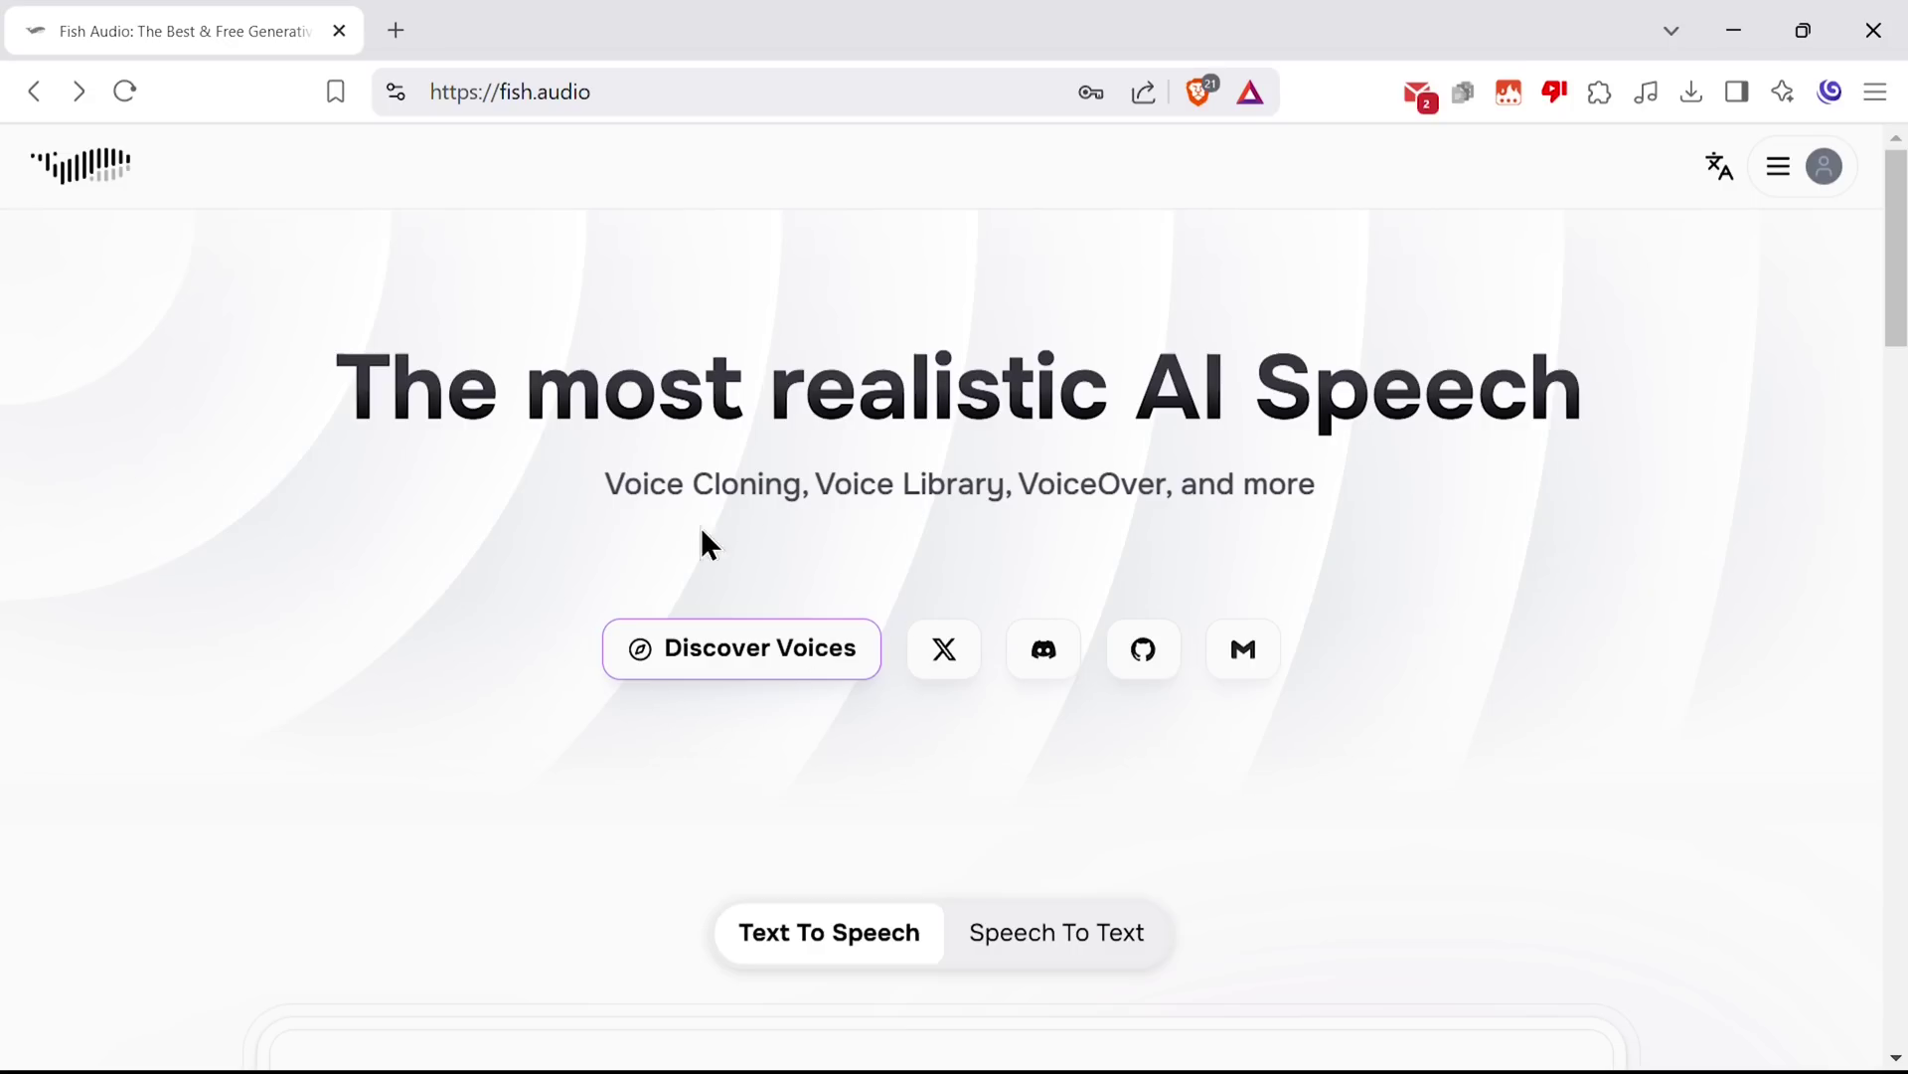
# Open the Discover Voices list of community voice models
pyautogui.click(747, 656)
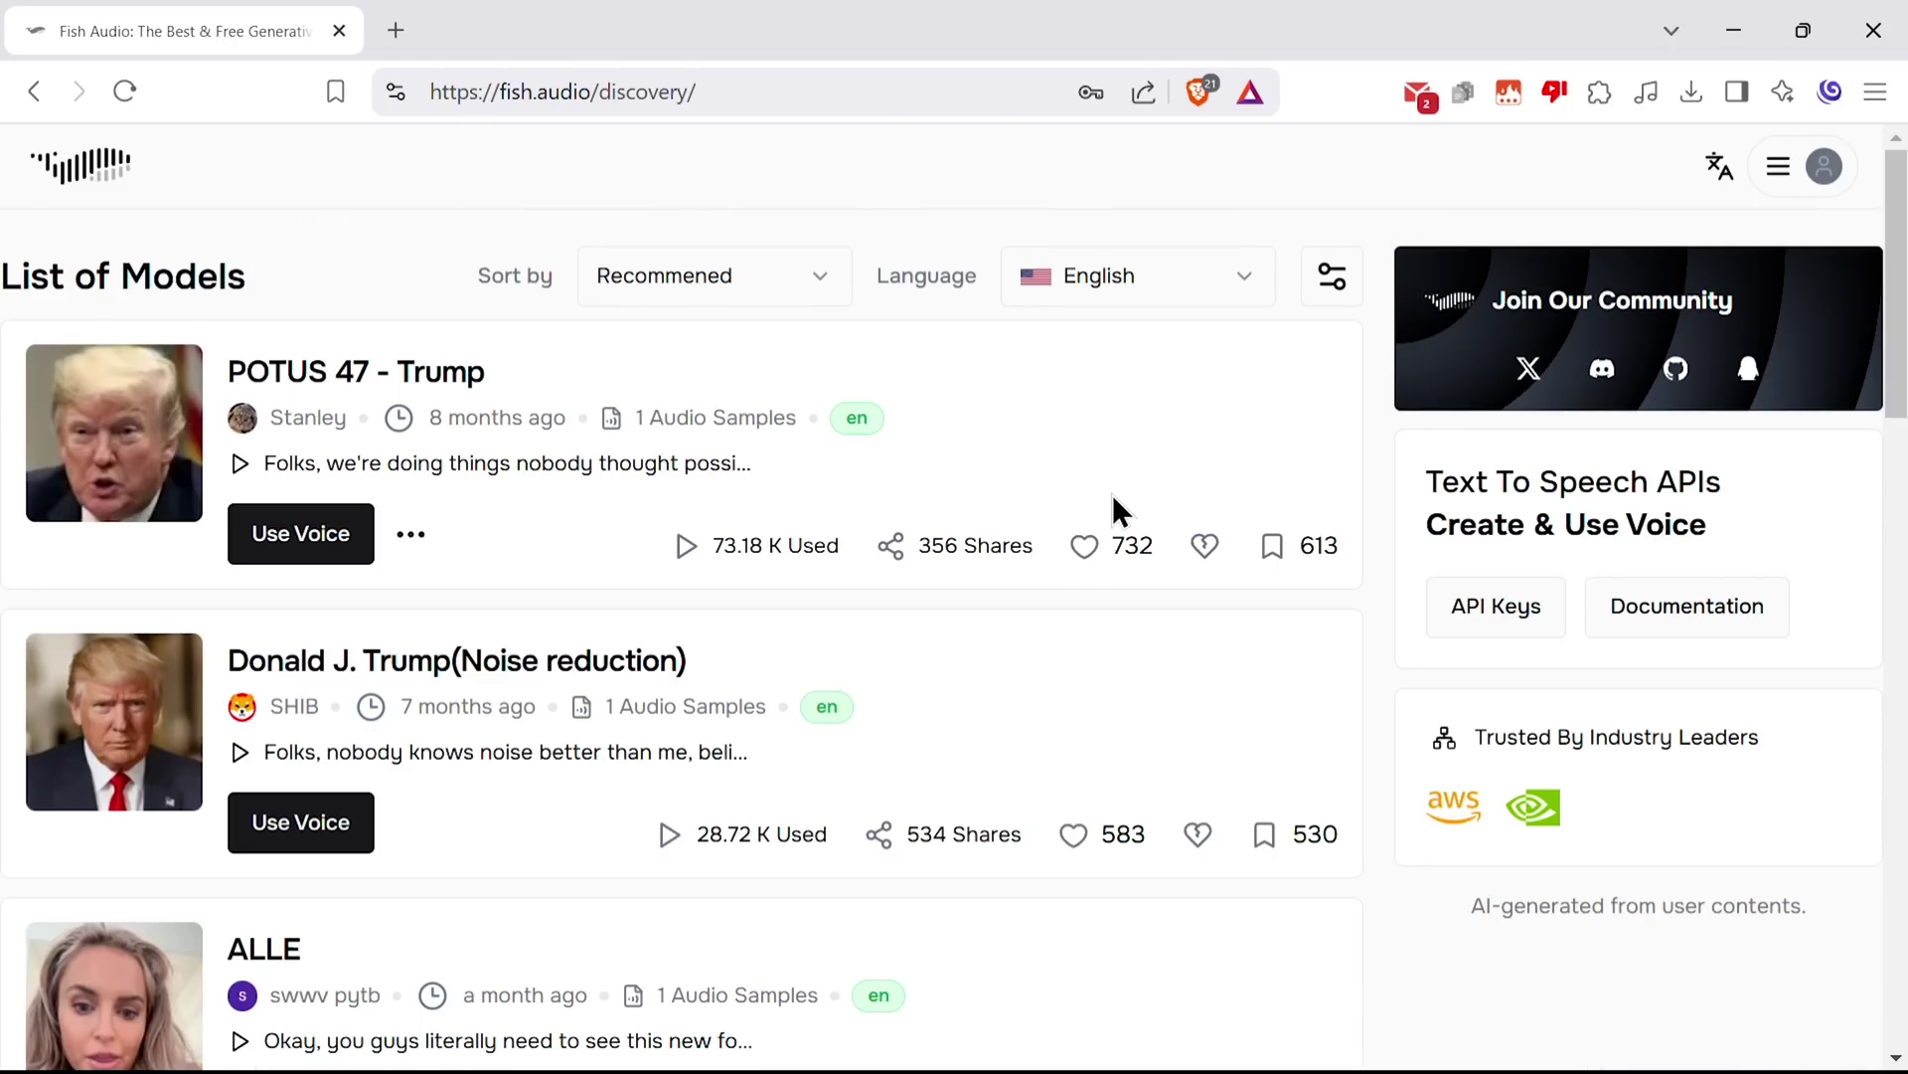
pyautogui.scroll(-2, 1112, 493)
pyautogui.scroll(-1, 1113, 494)
pyautogui.scroll(-3, 1112, 494)
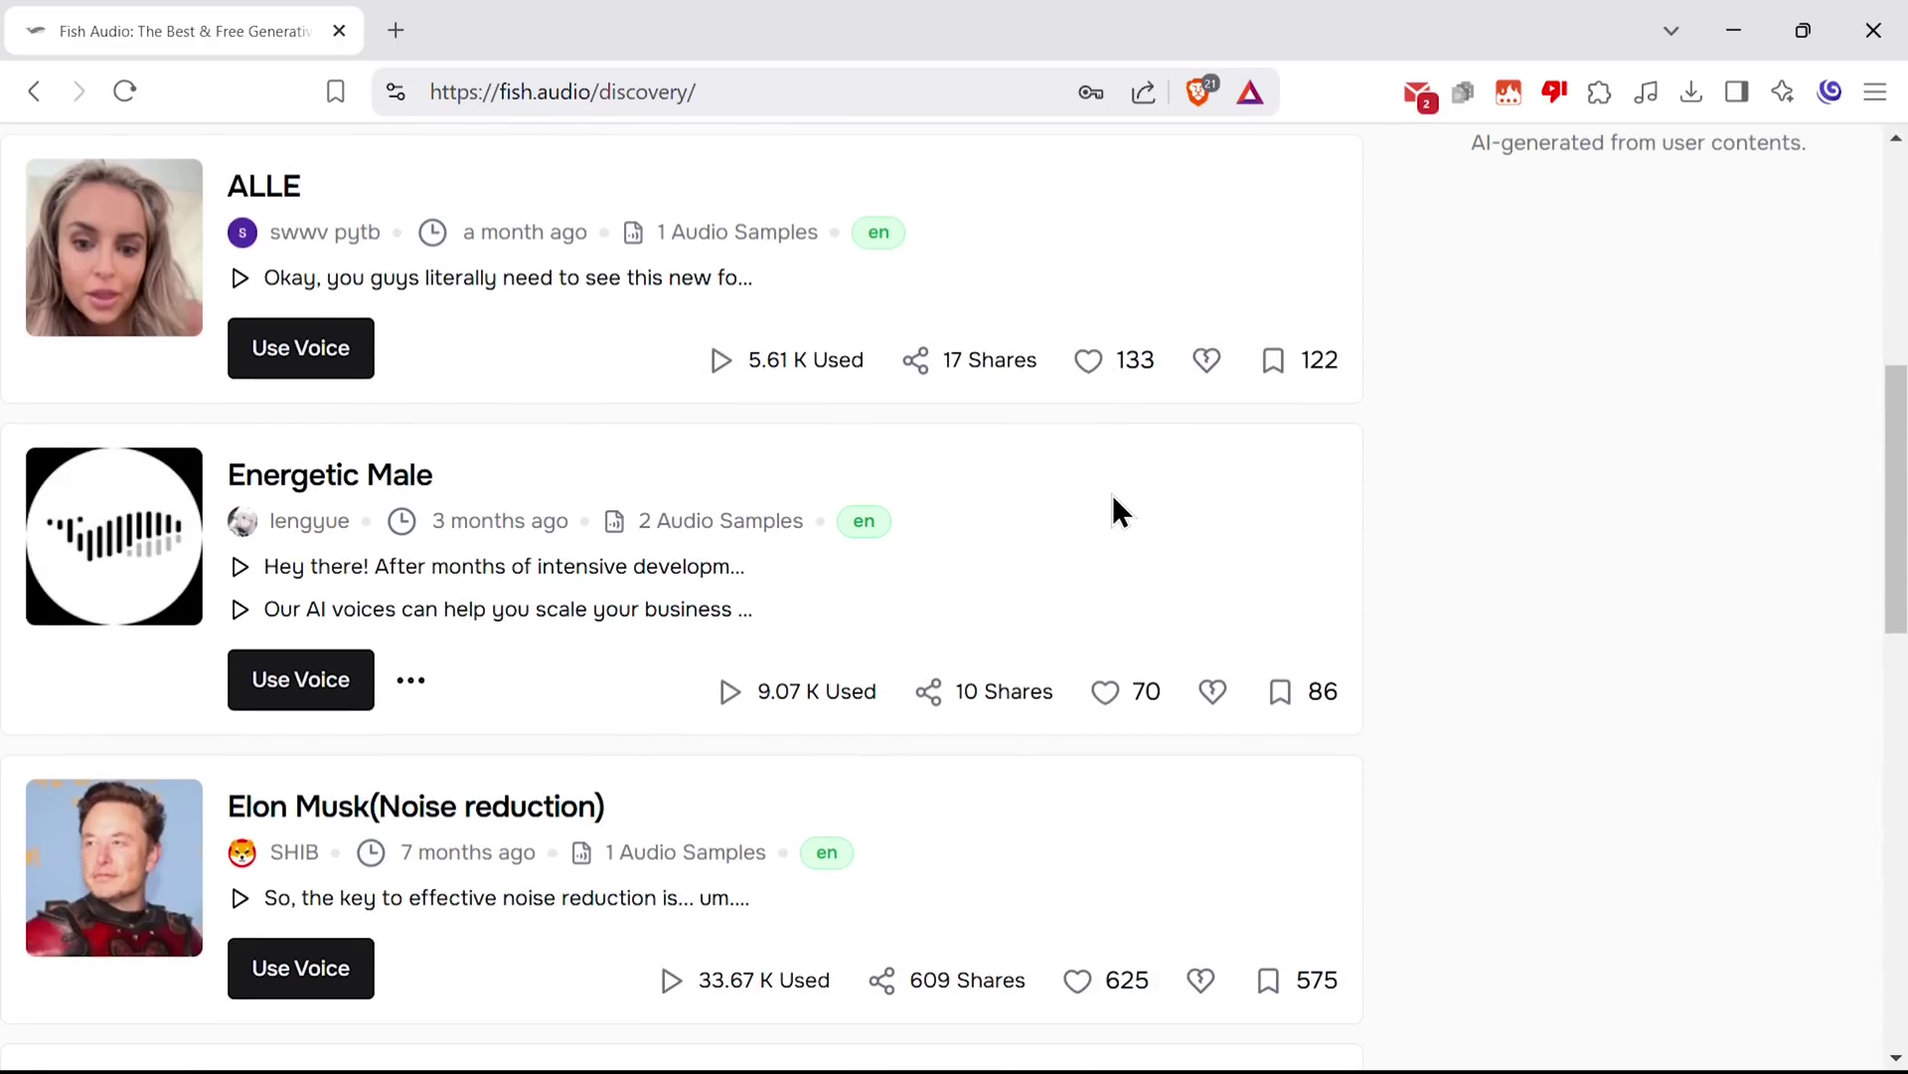
pyautogui.scroll(-3, 1120, 513)
pyautogui.scroll(-3, 1120, 513)
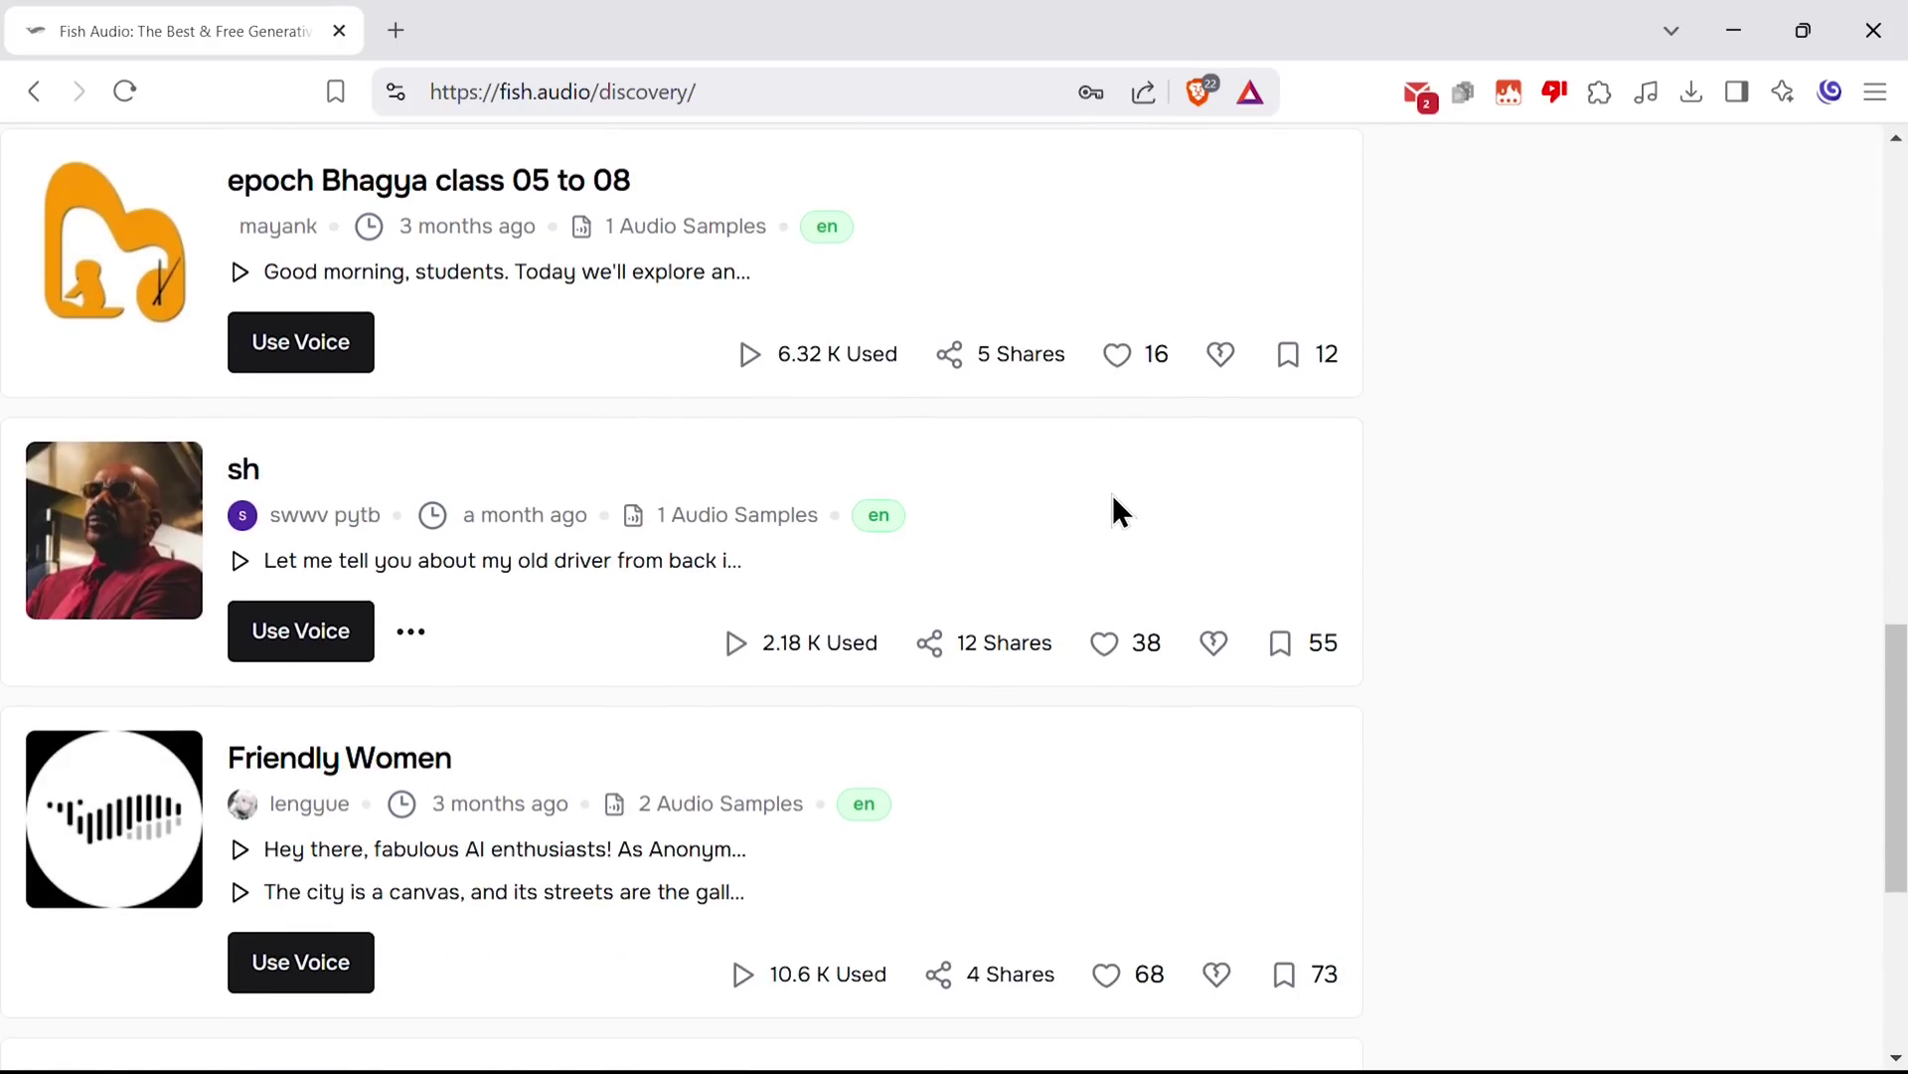
pyautogui.scroll(-3, 1121, 514)
pyautogui.scroll(-3, 1120, 513)
pyautogui.scroll(-3, 1120, 513)
pyautogui.scroll(-2, 1120, 514)
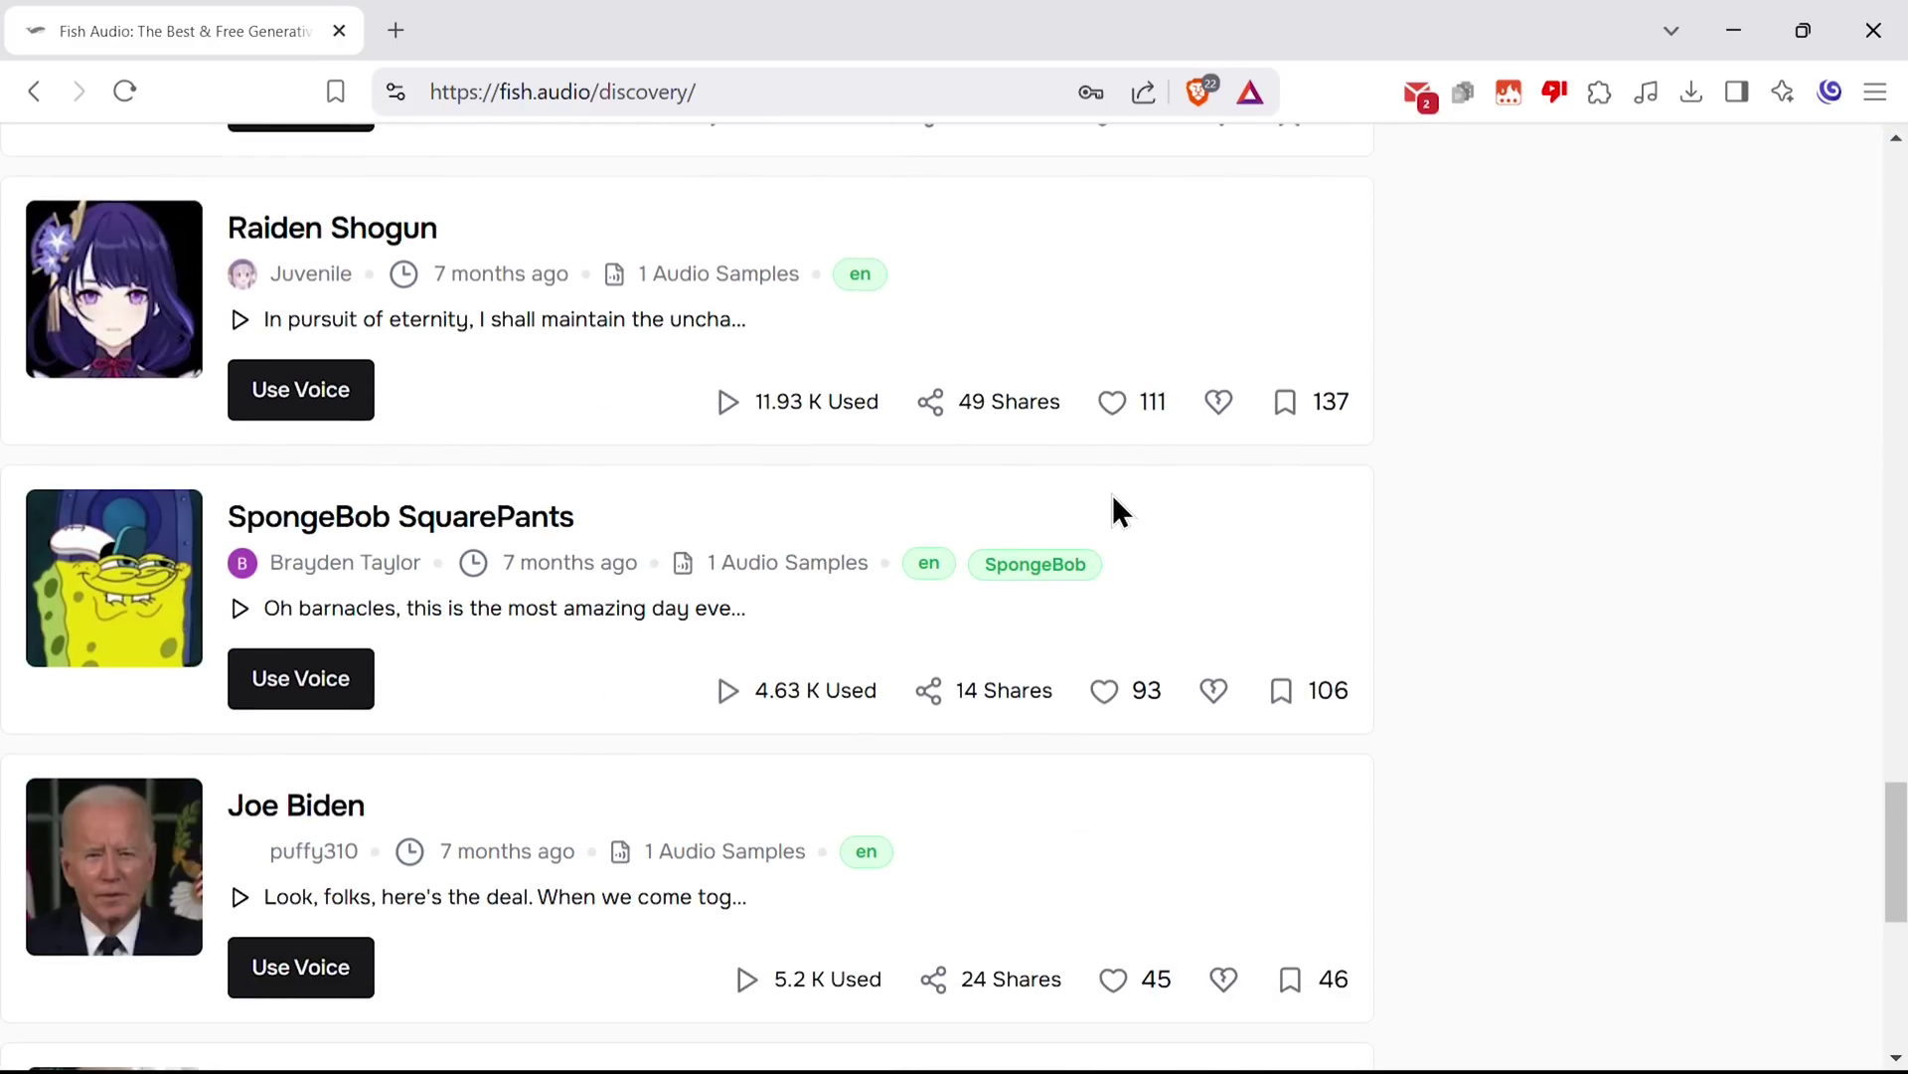
pyautogui.scroll(-3, 1120, 513)
pyautogui.scroll(-3, 1120, 513)
pyautogui.scroll(-2, 1120, 513)
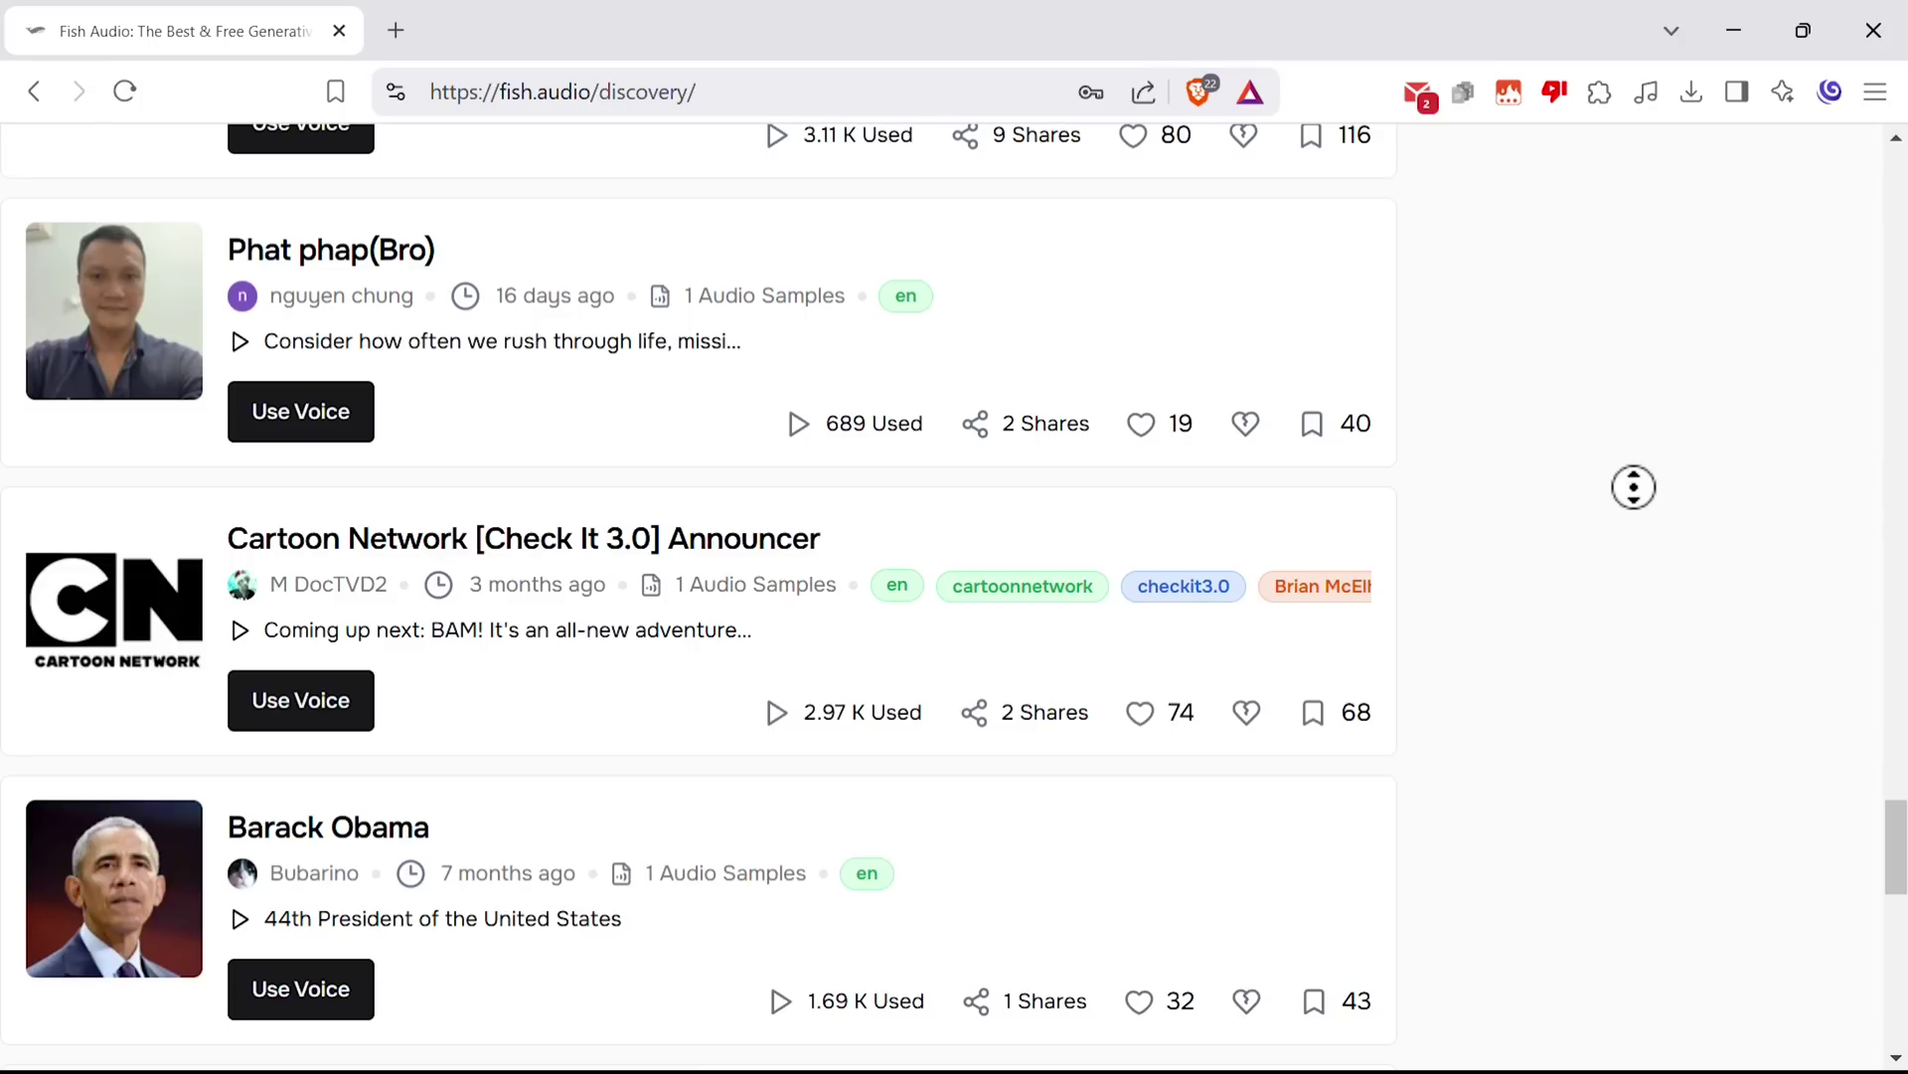
pyautogui.scroll(-4, 1632, 488)
pyautogui.scroll(-4, 1633, 487)
pyautogui.scroll(-3, 1634, 488)
pyautogui.scroll(-3, 1668, 643)
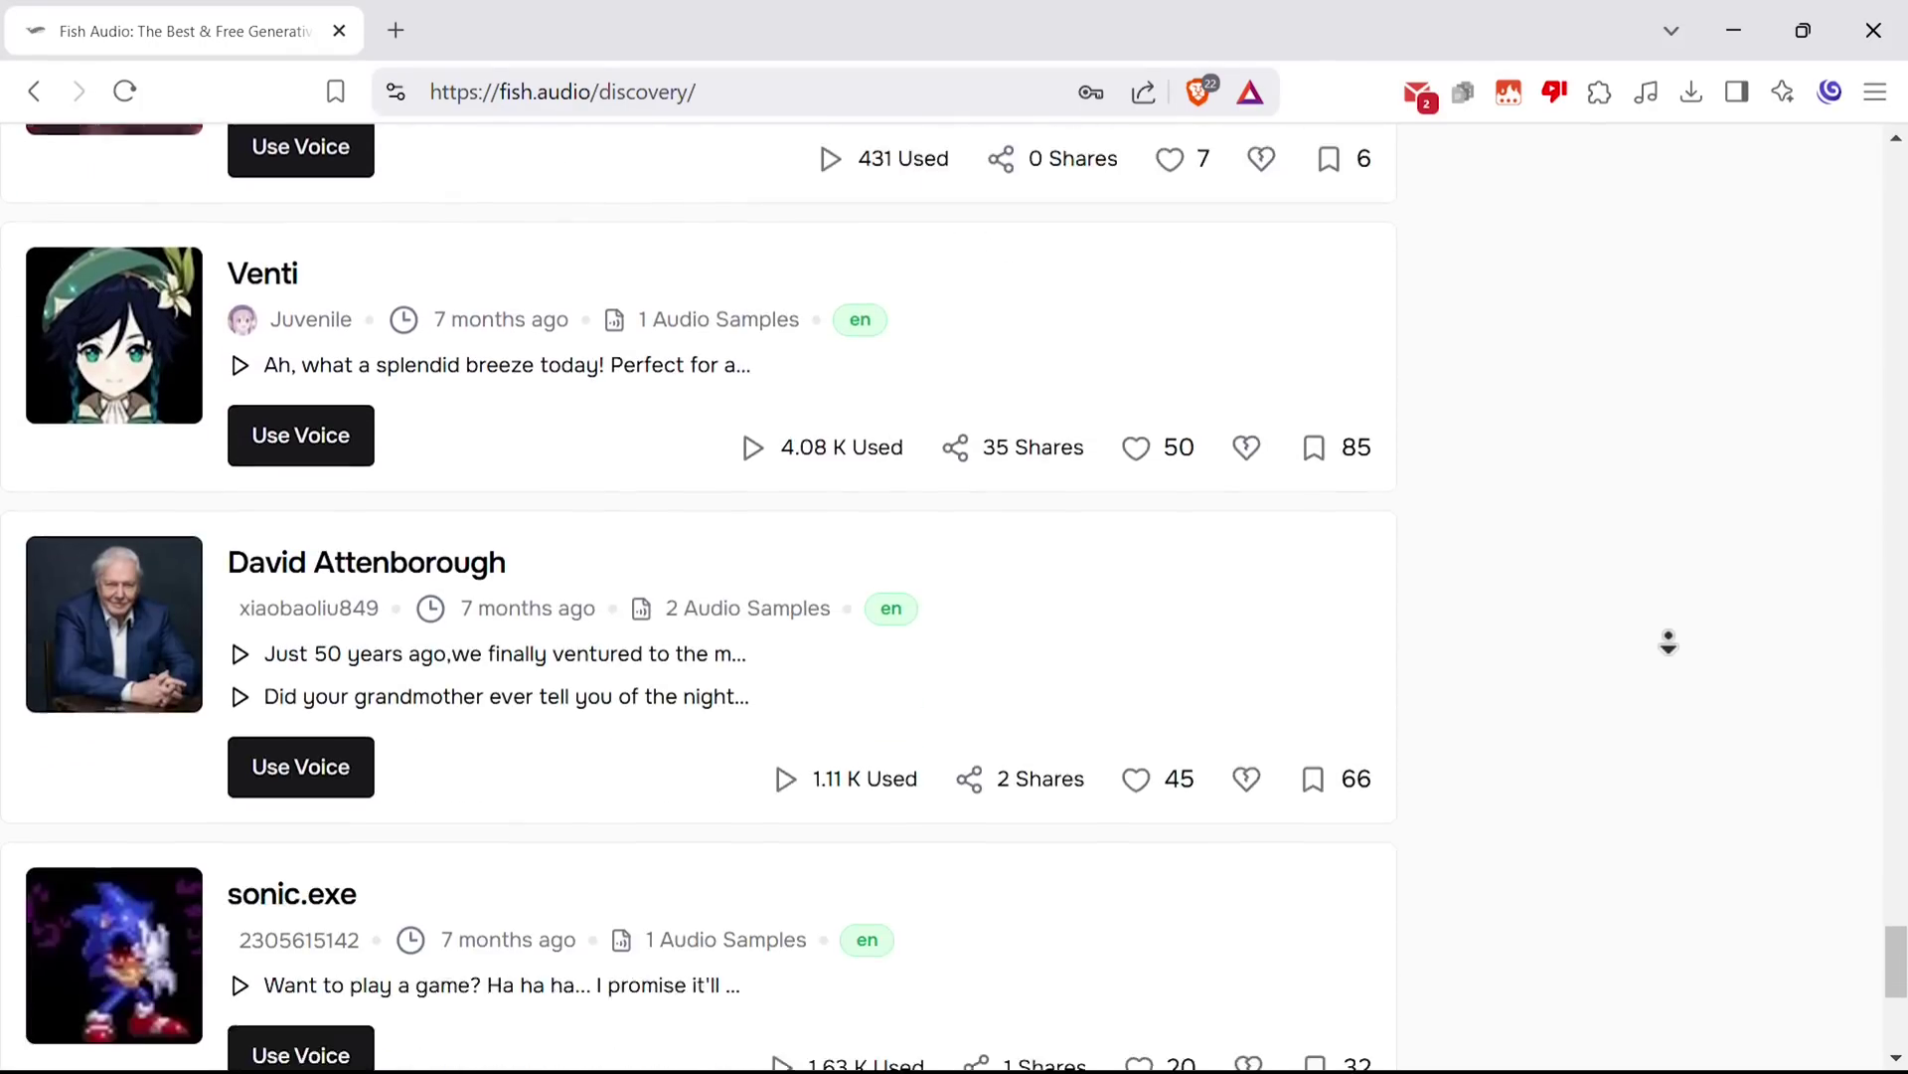
pyautogui.scroll(-2, 1669, 642)
pyautogui.scroll(4, 1634, 268)
pyautogui.scroll(4, 1453, 343)
pyautogui.scroll(3, 1641, 373)
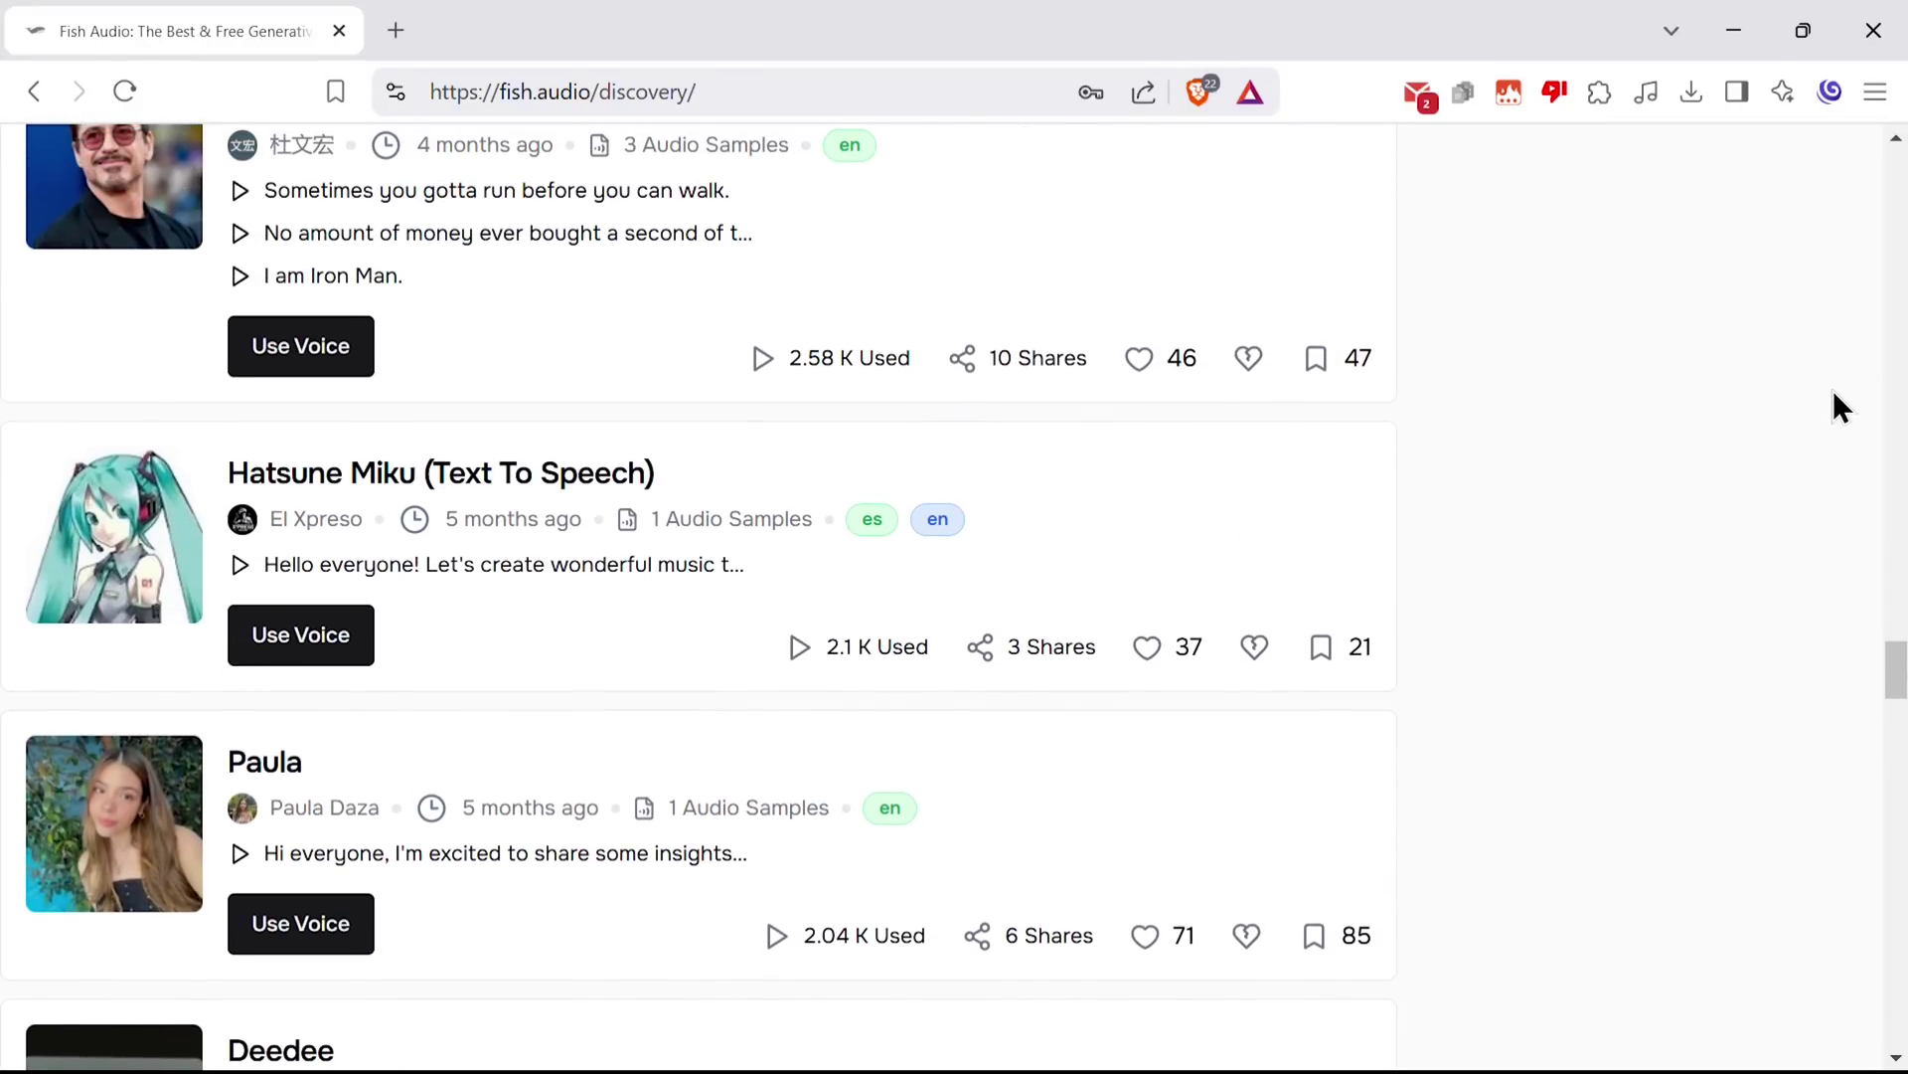
pyautogui.click(35, 91)
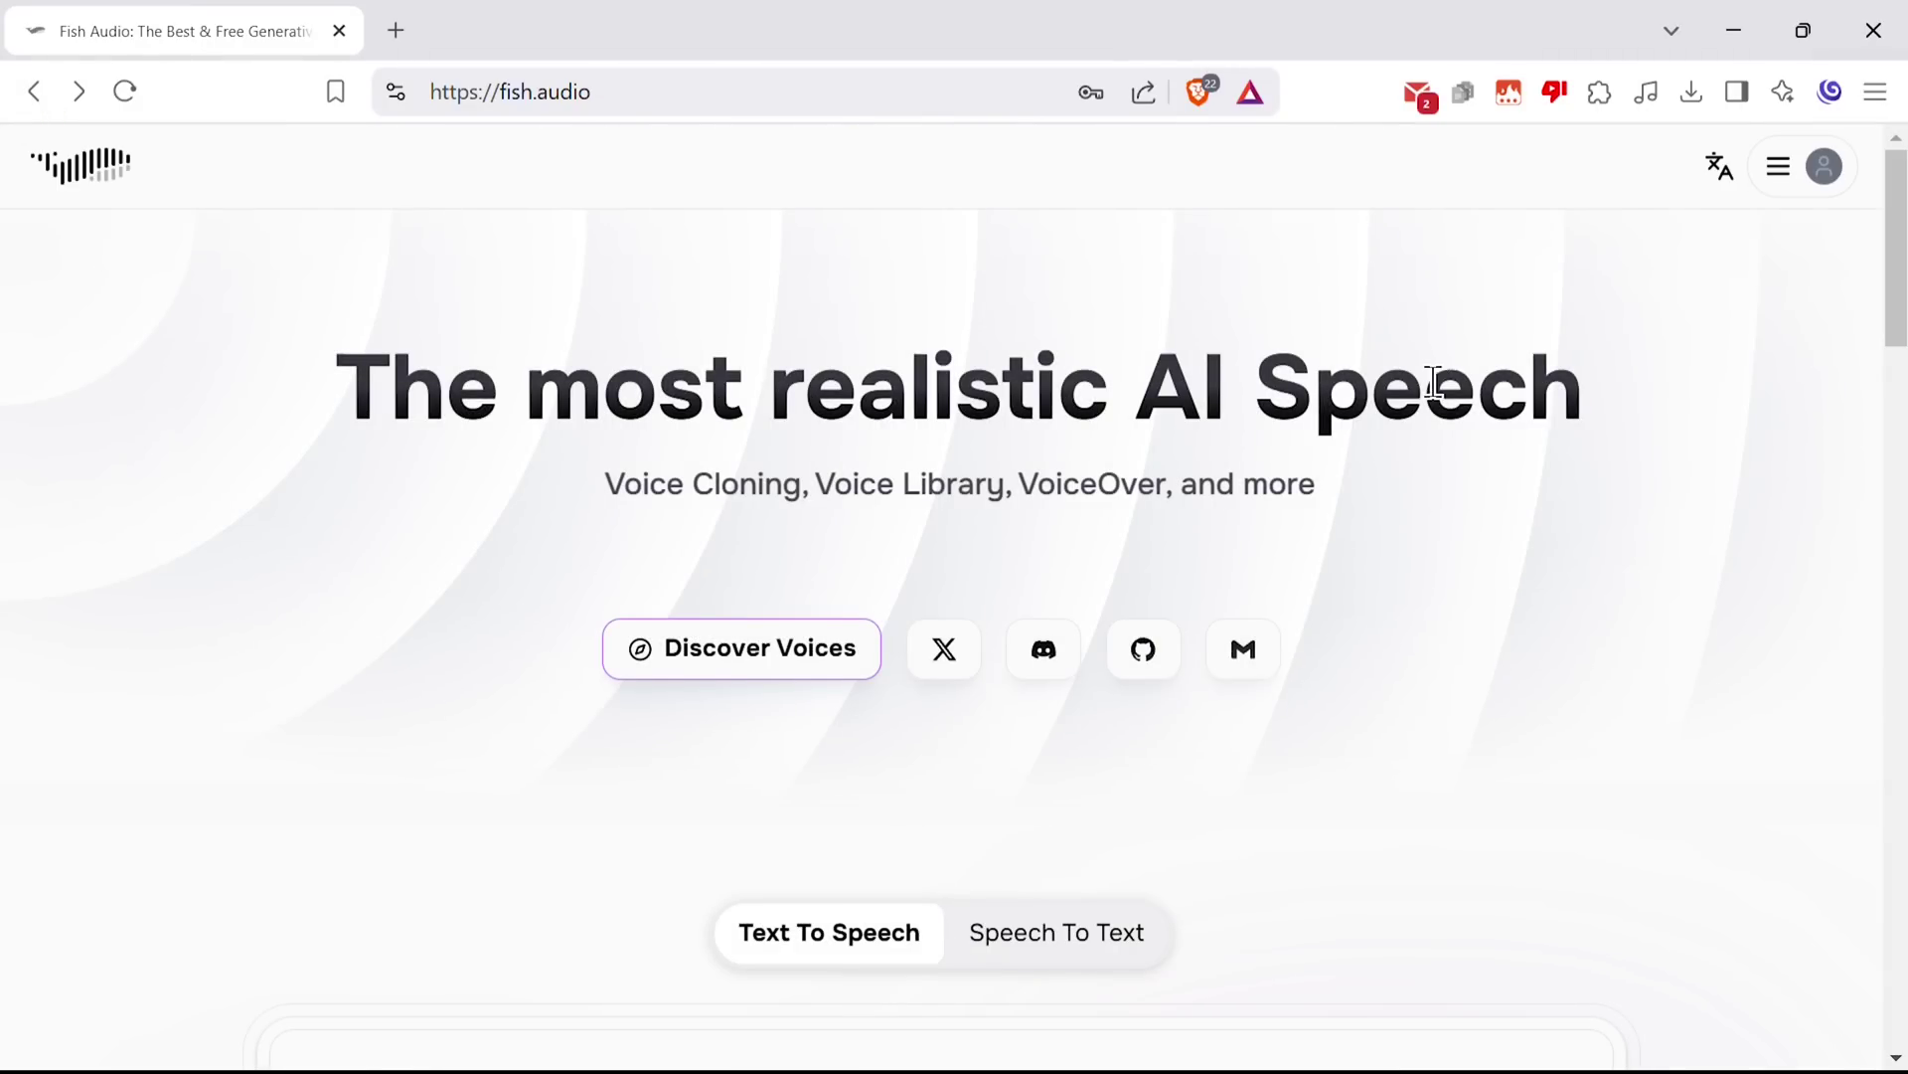
pyautogui.scroll(-2, 1434, 393)
pyautogui.scroll(-2, 1436, 395)
pyautogui.scroll(-1, 1436, 394)
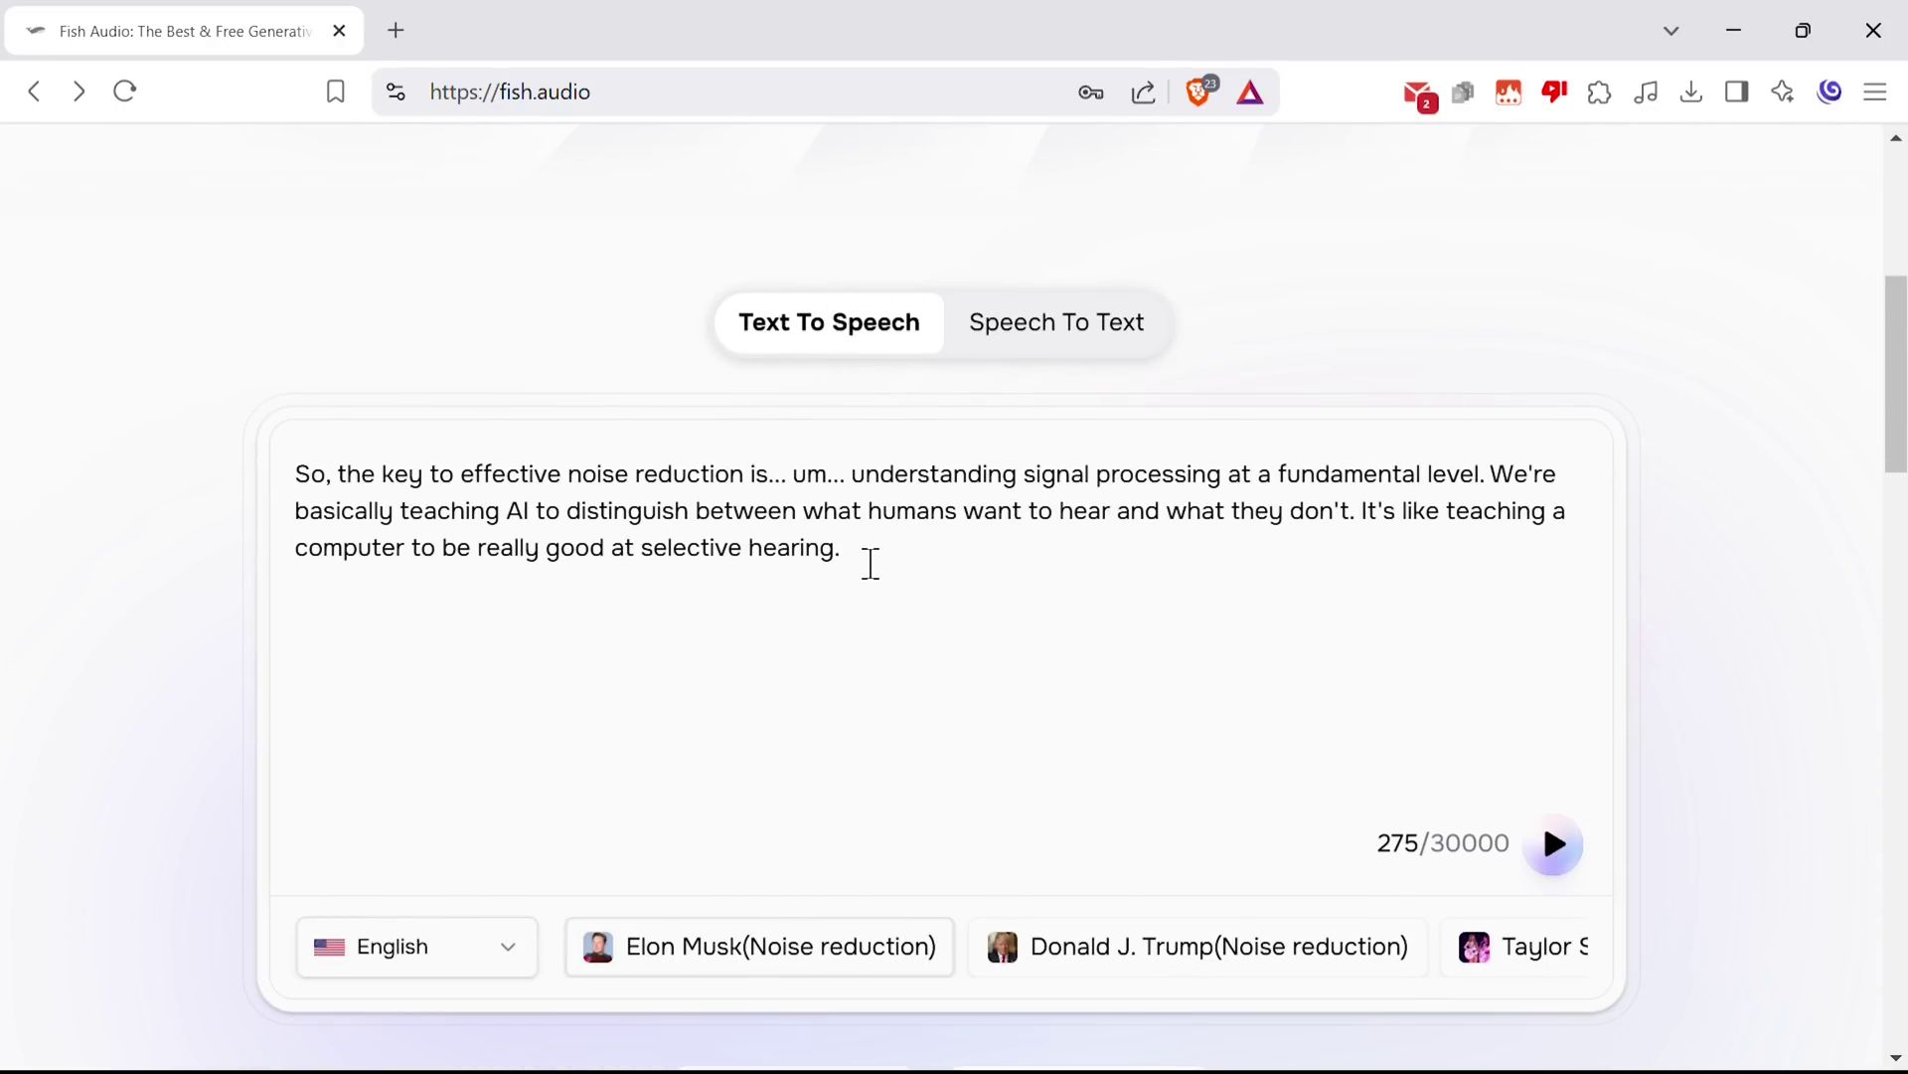
pyautogui.moveTo(885, 553); pyautogui.dragTo(270, 496)
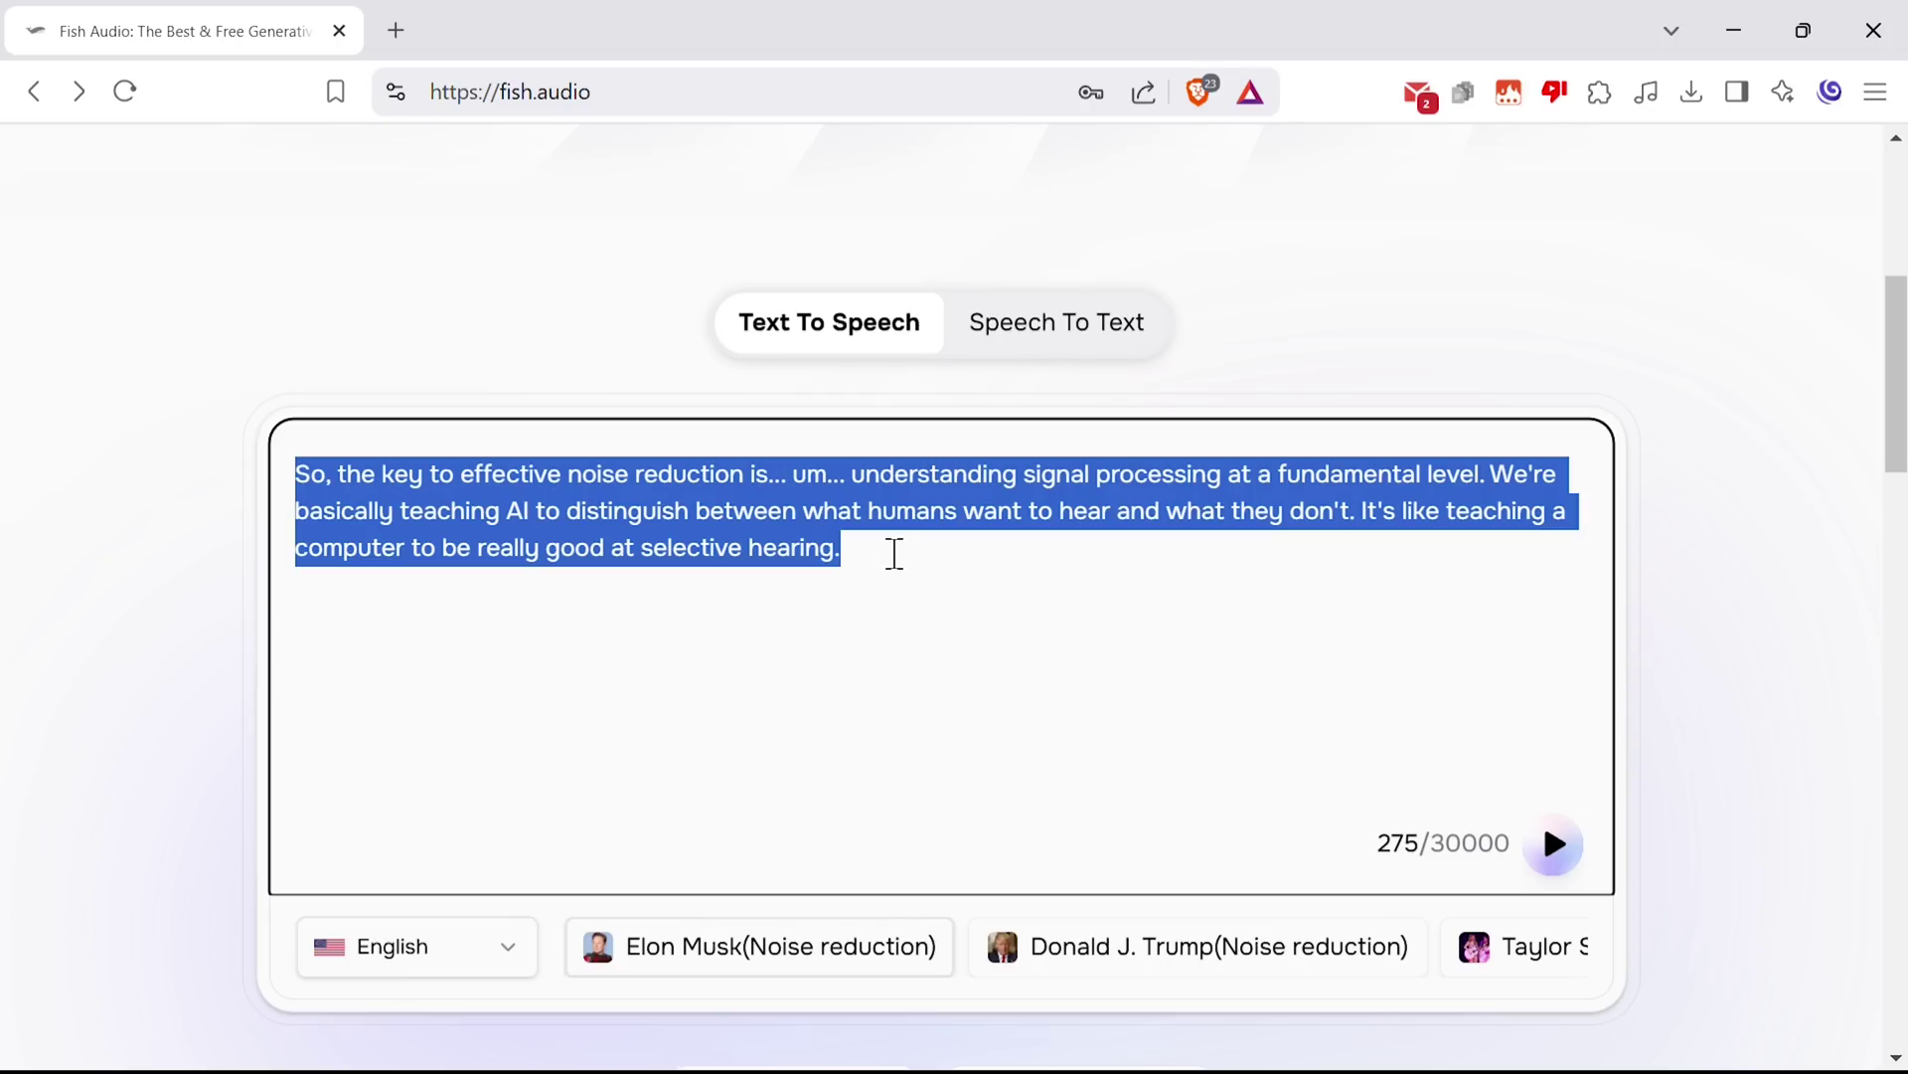
pyautogui.click(894, 553)
pyautogui.scroll(-2, 901, 553)
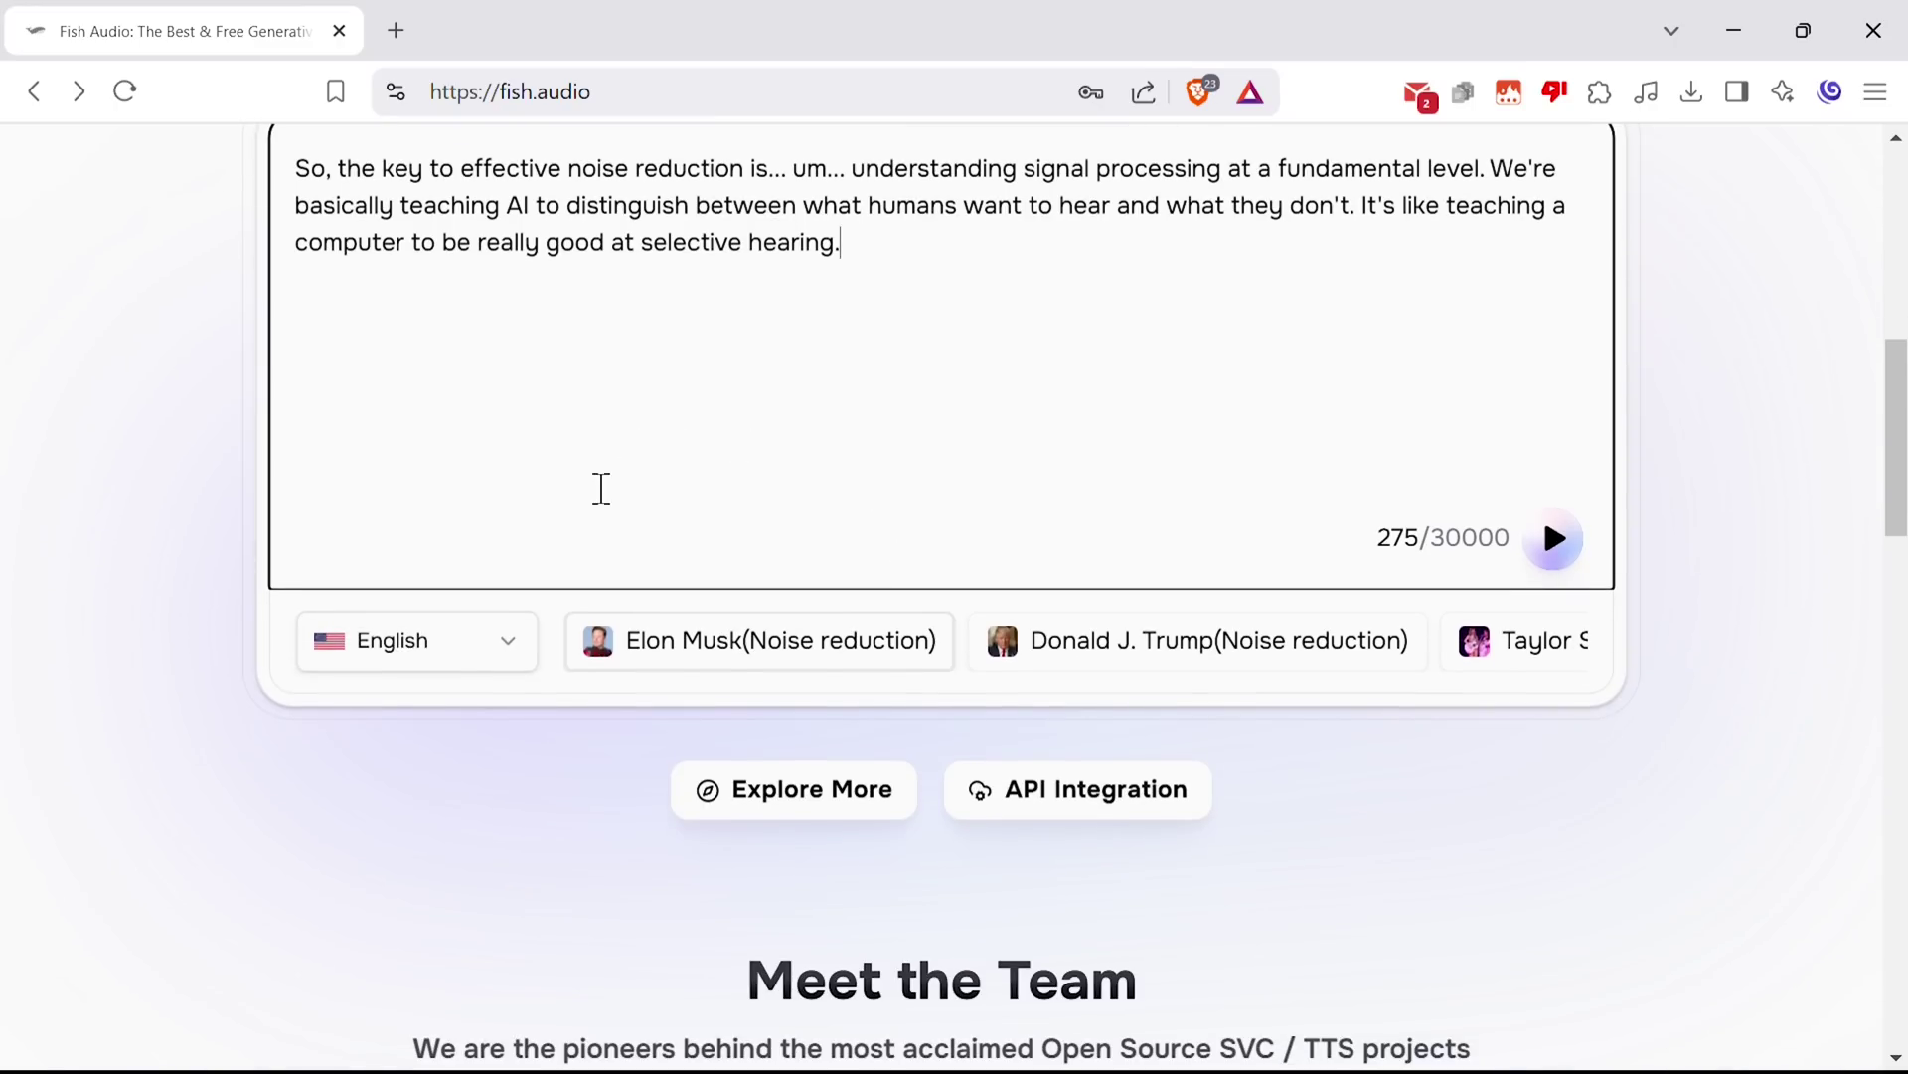
pyautogui.scroll(1, 584, 523)
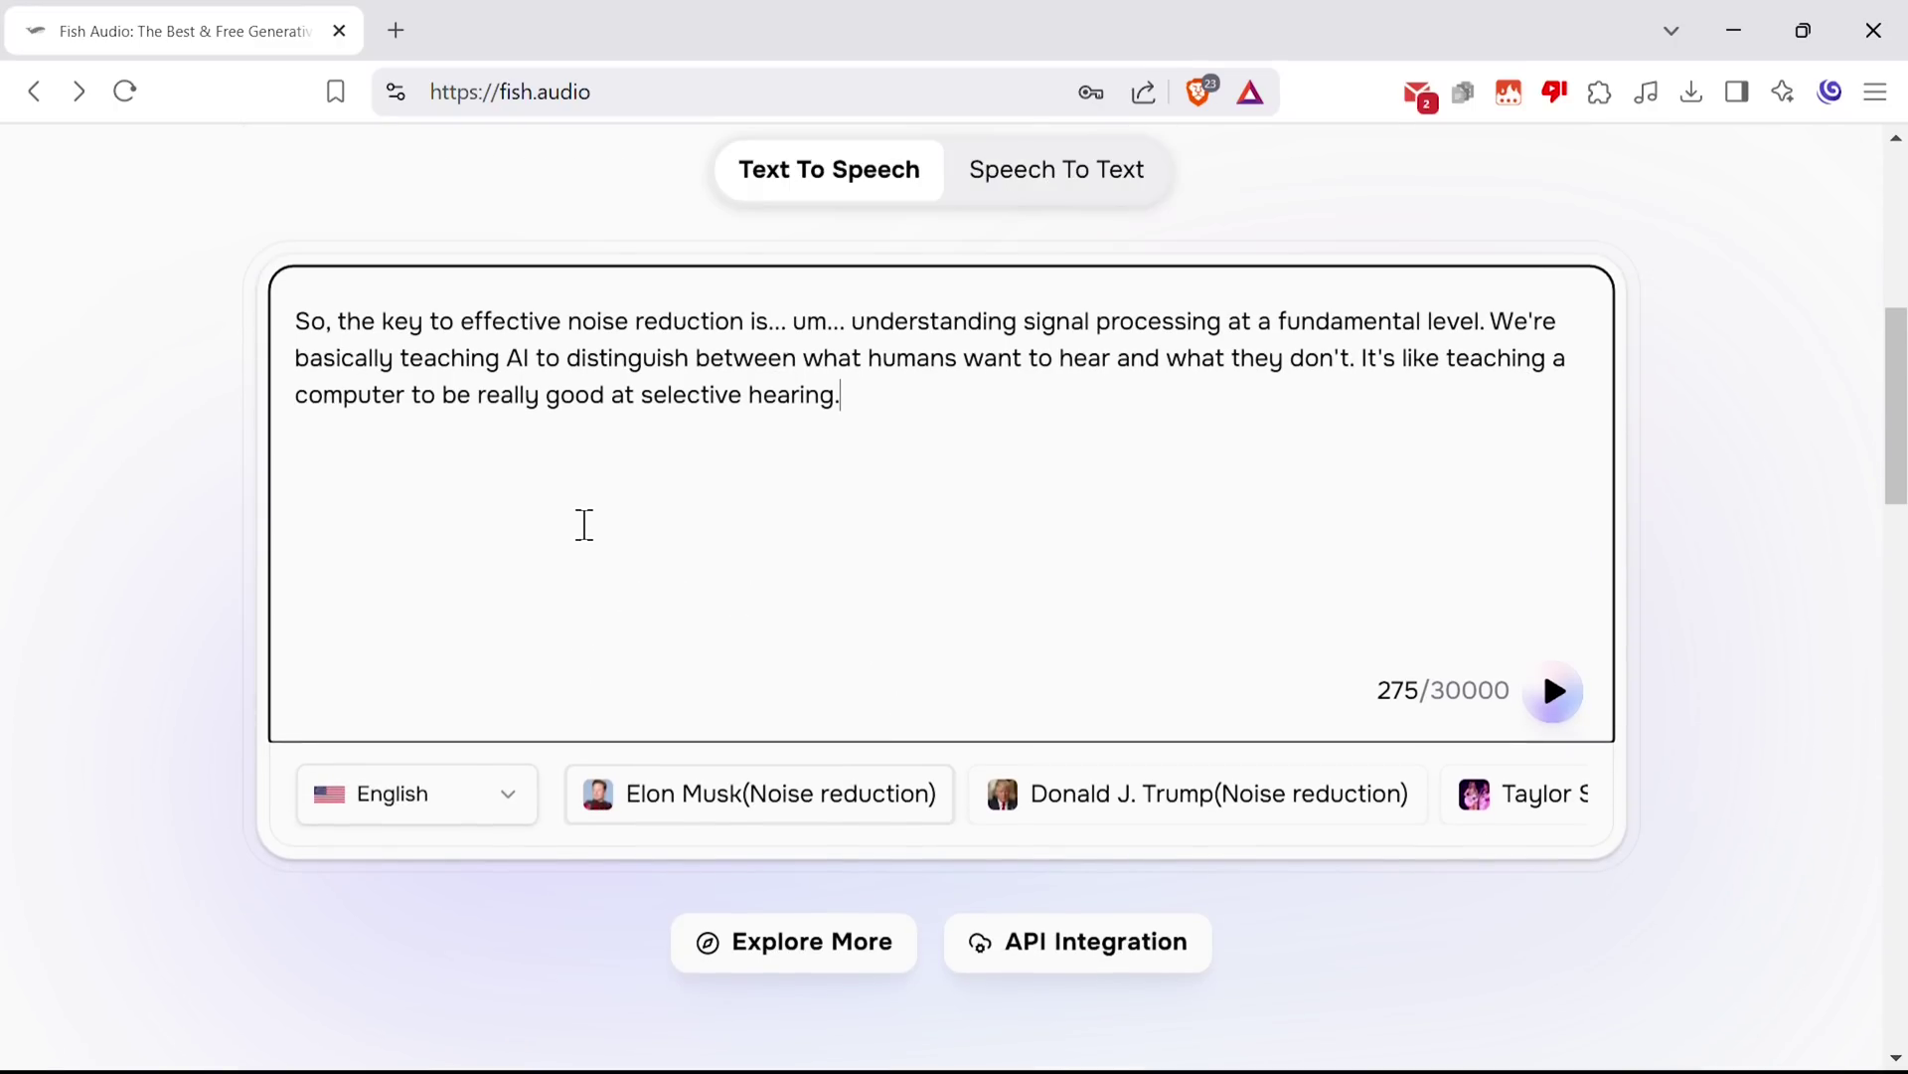
pyautogui.click(500, 805)
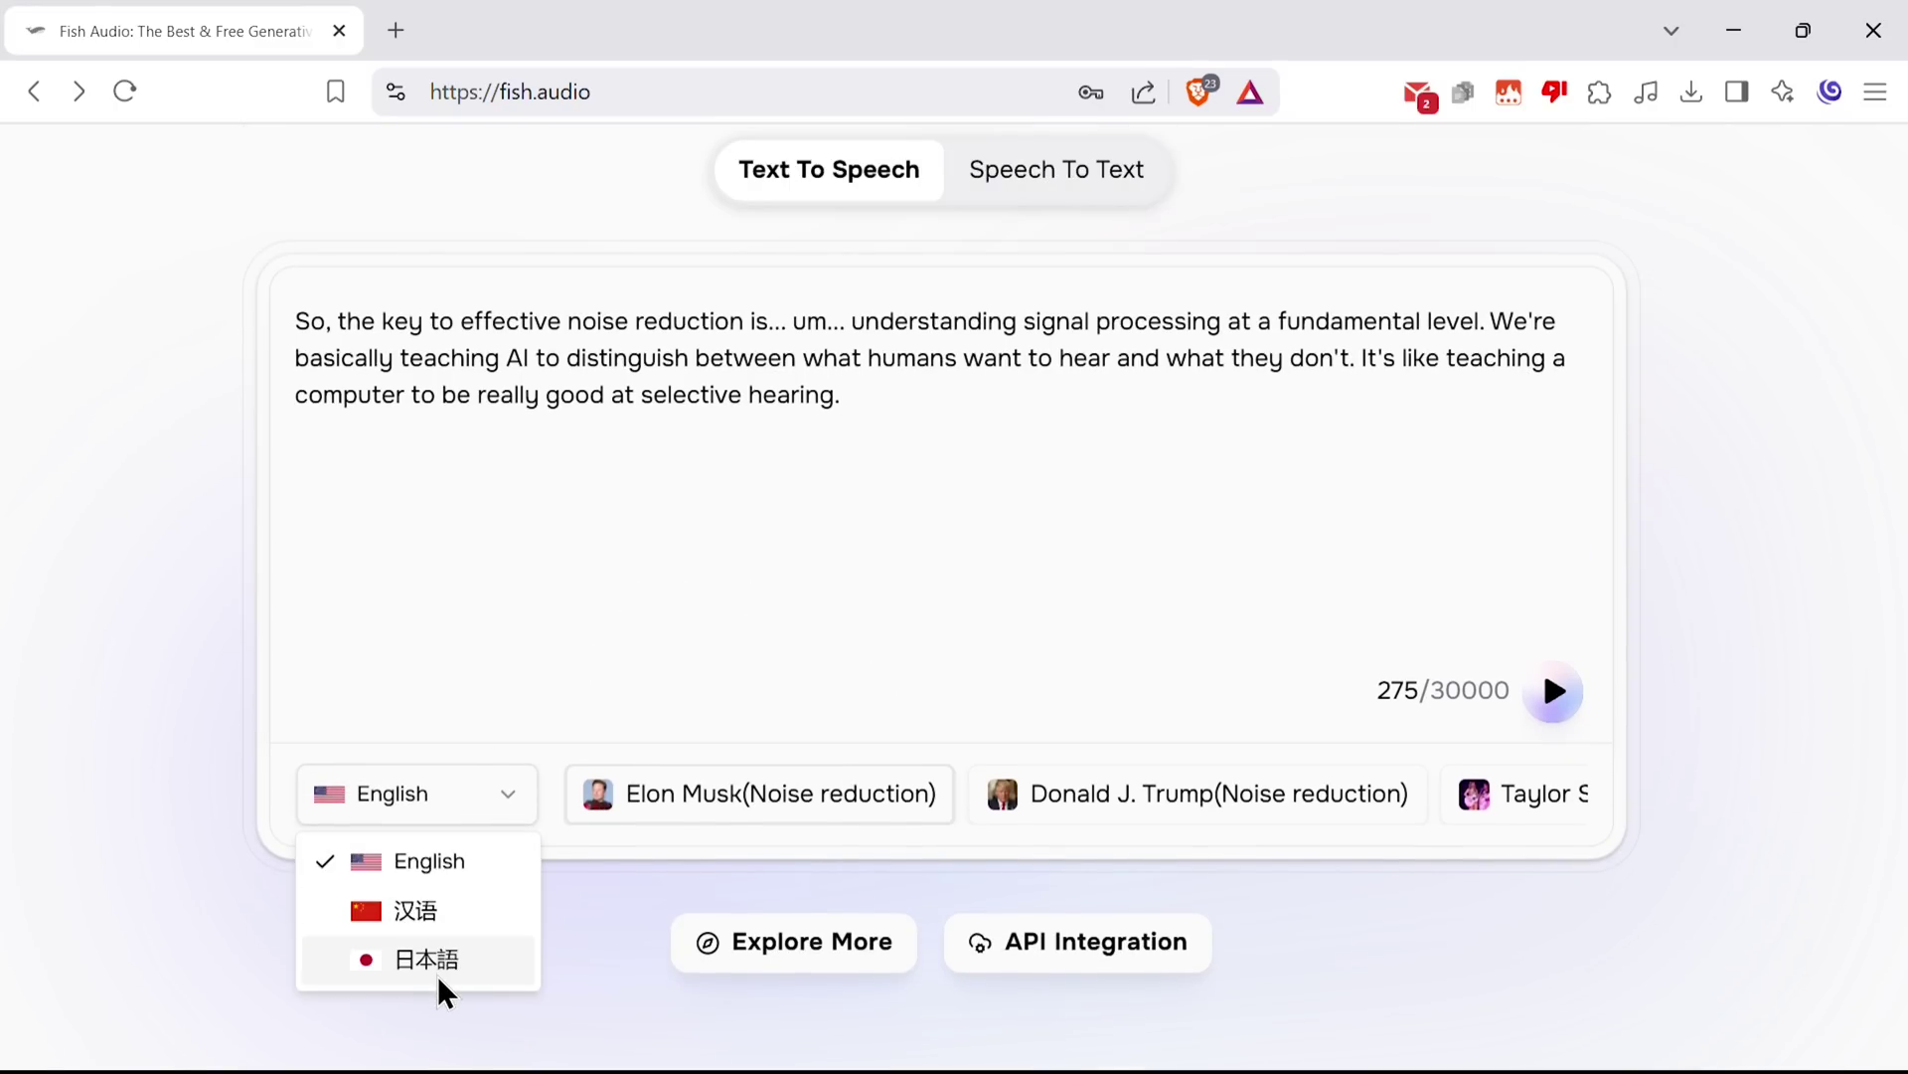
pyautogui.click(452, 874)
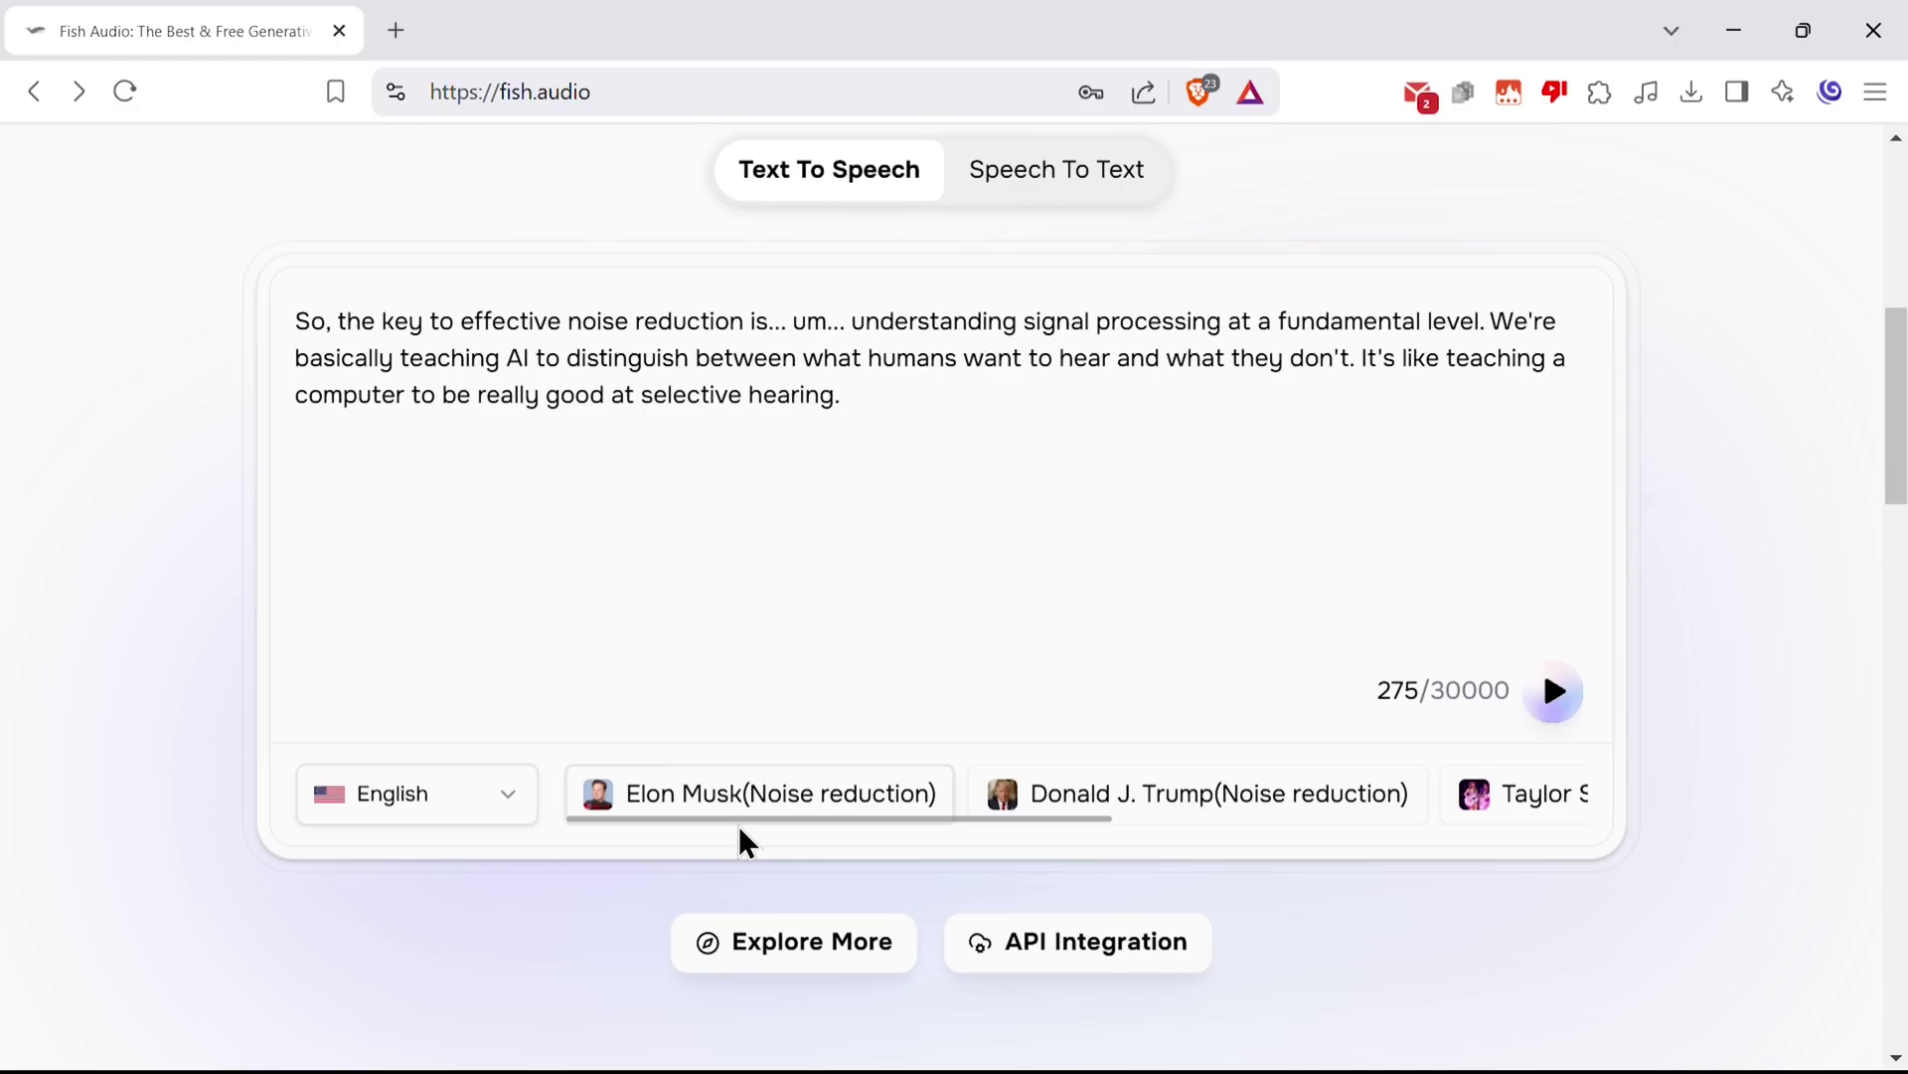
pyautogui.moveTo(744, 829)
pyautogui.mouseDown()
pyautogui.moveTo(1259, 861)
pyautogui.moveTo(707, 854)
pyautogui.mouseUp()
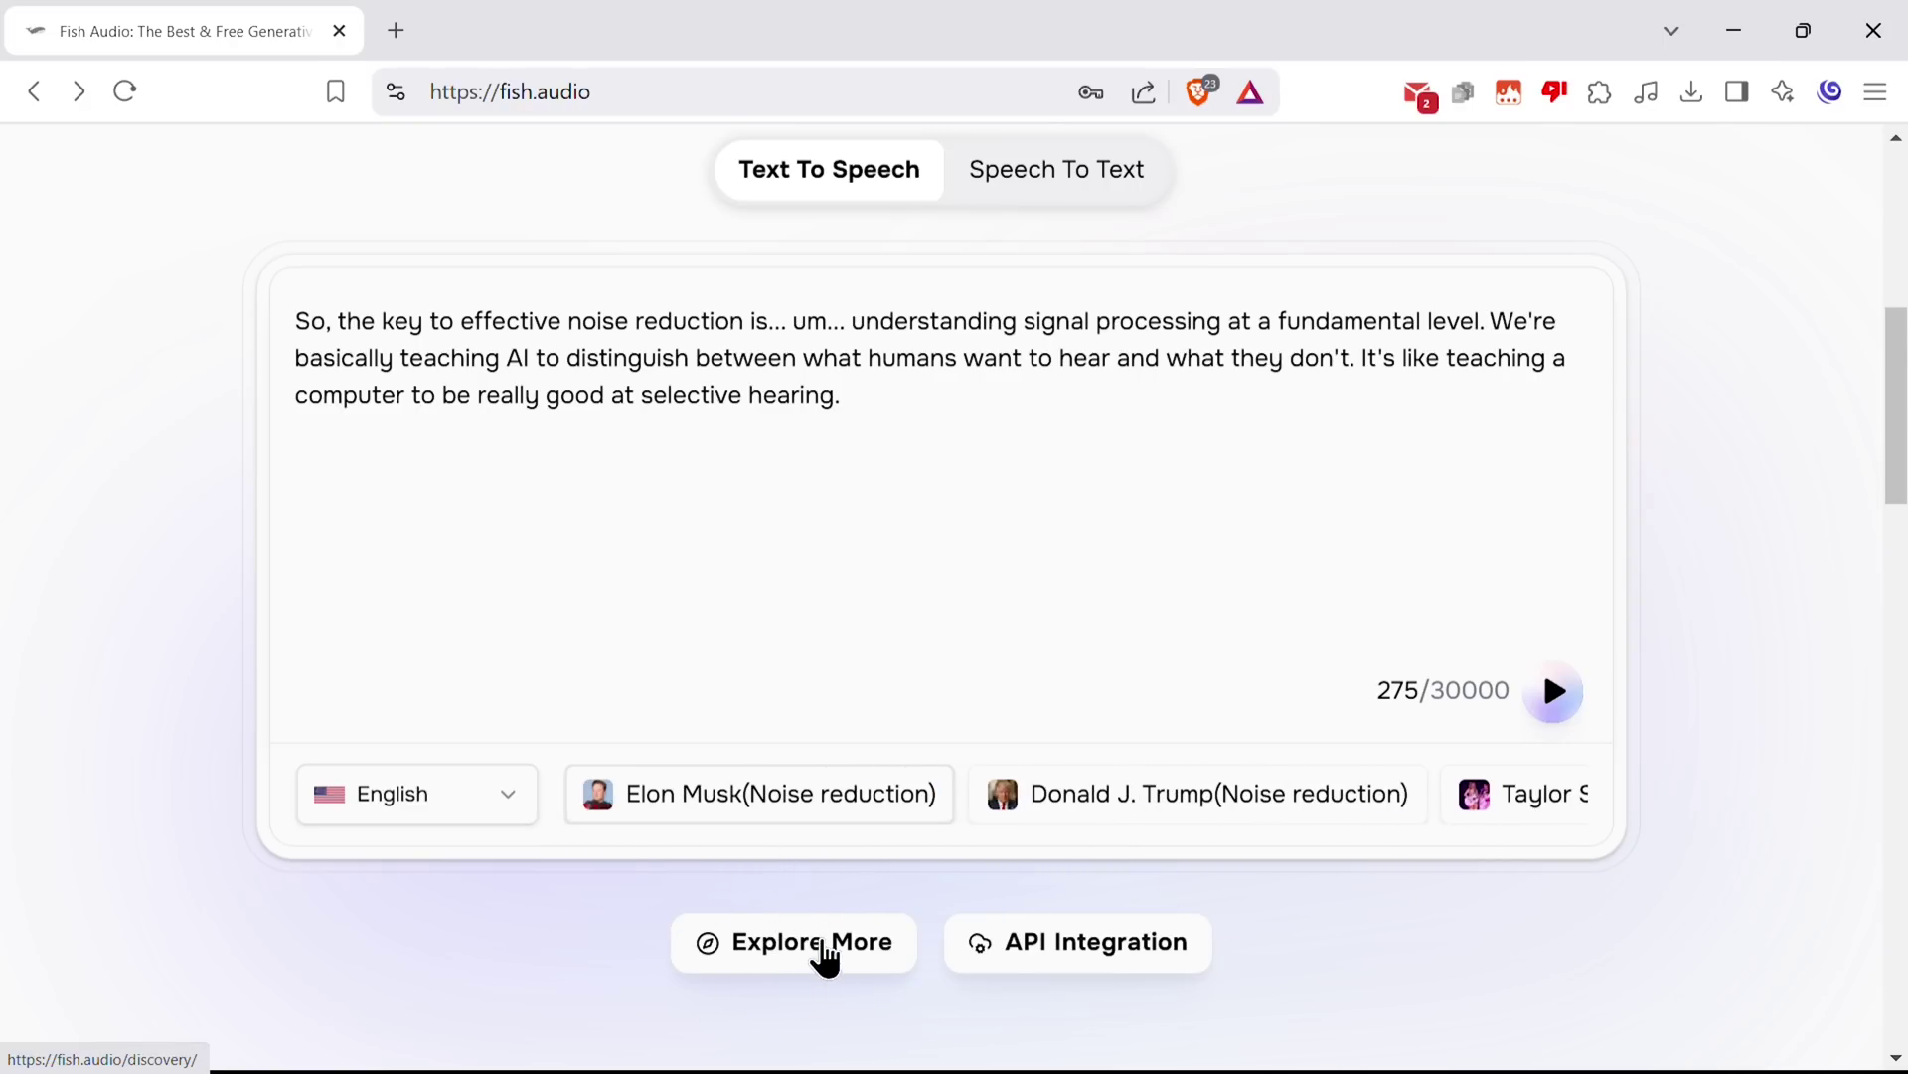
# Glance at Explore More, return home, and pick the Taylor Swift voice chip
pyautogui.click(794, 941)
pyautogui.scroll(-5, 1088, 660)
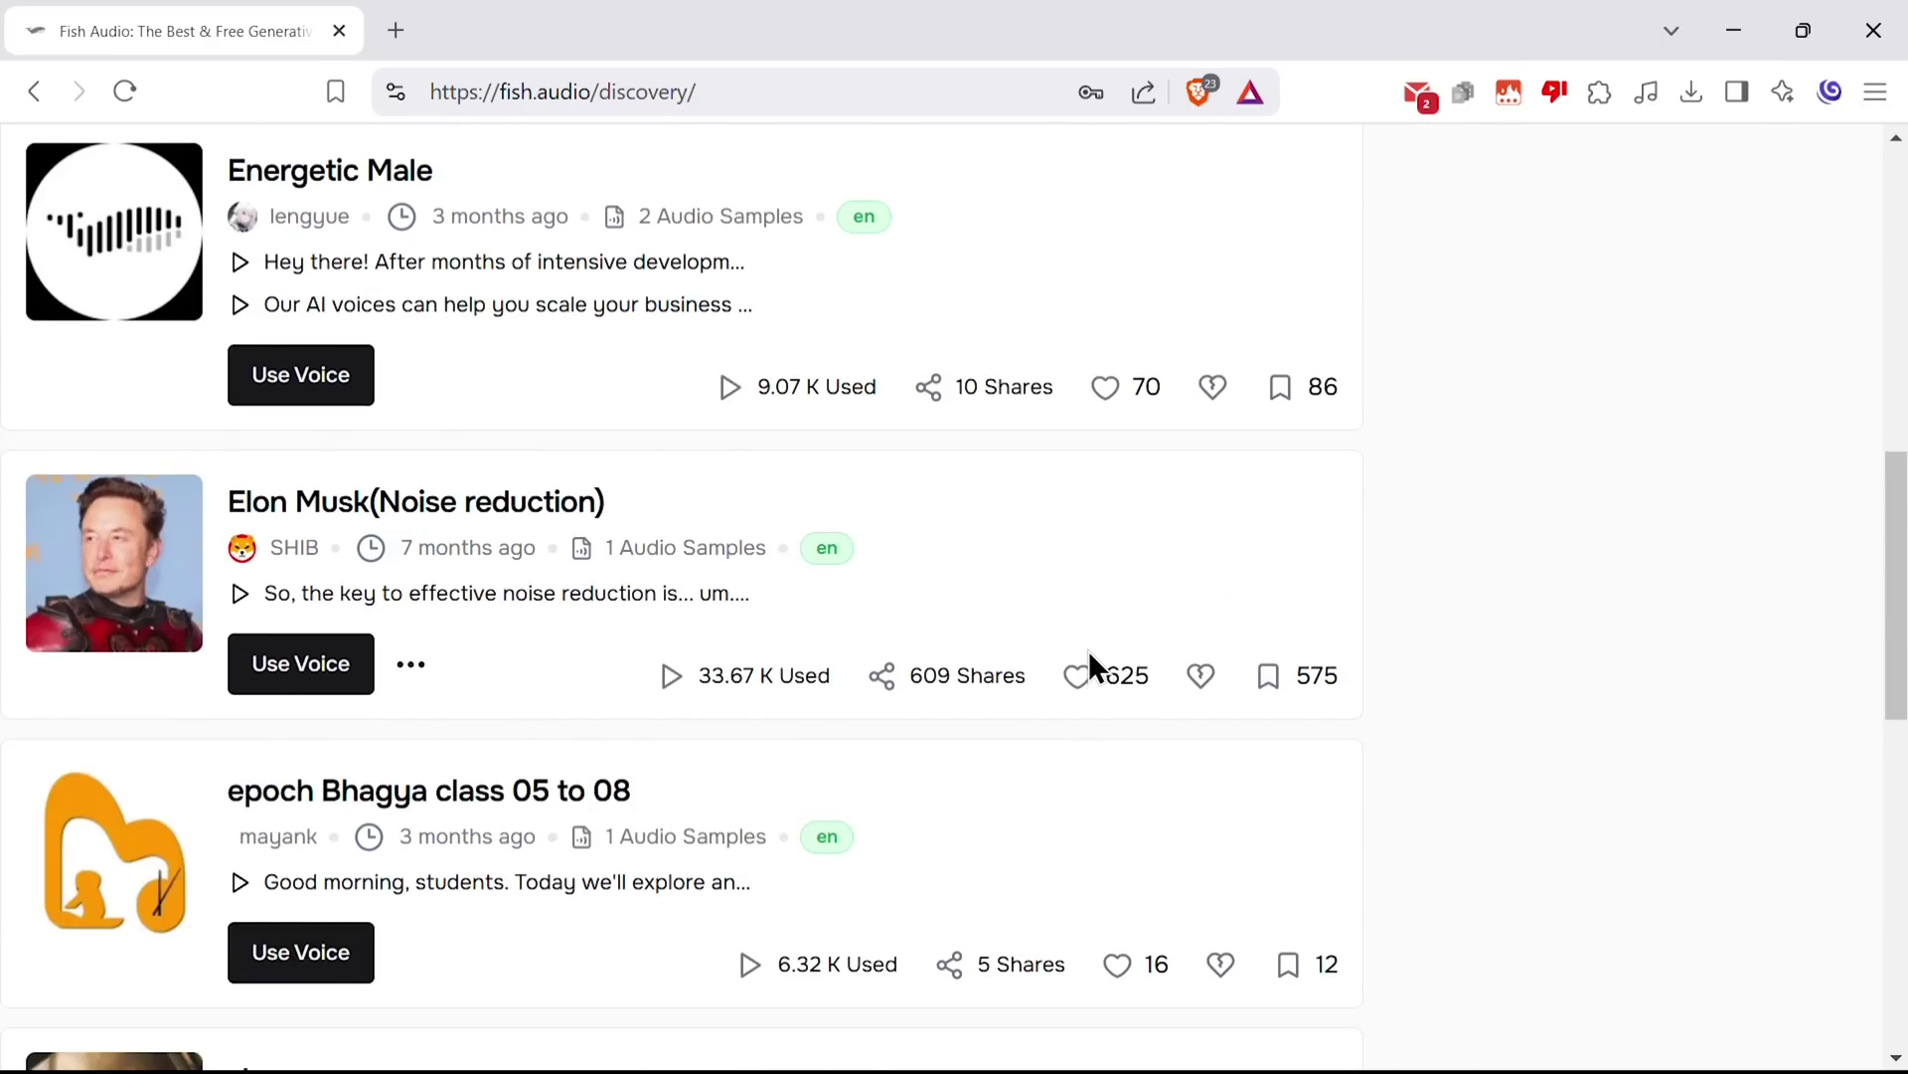
pyautogui.scroll(5, 942, 616)
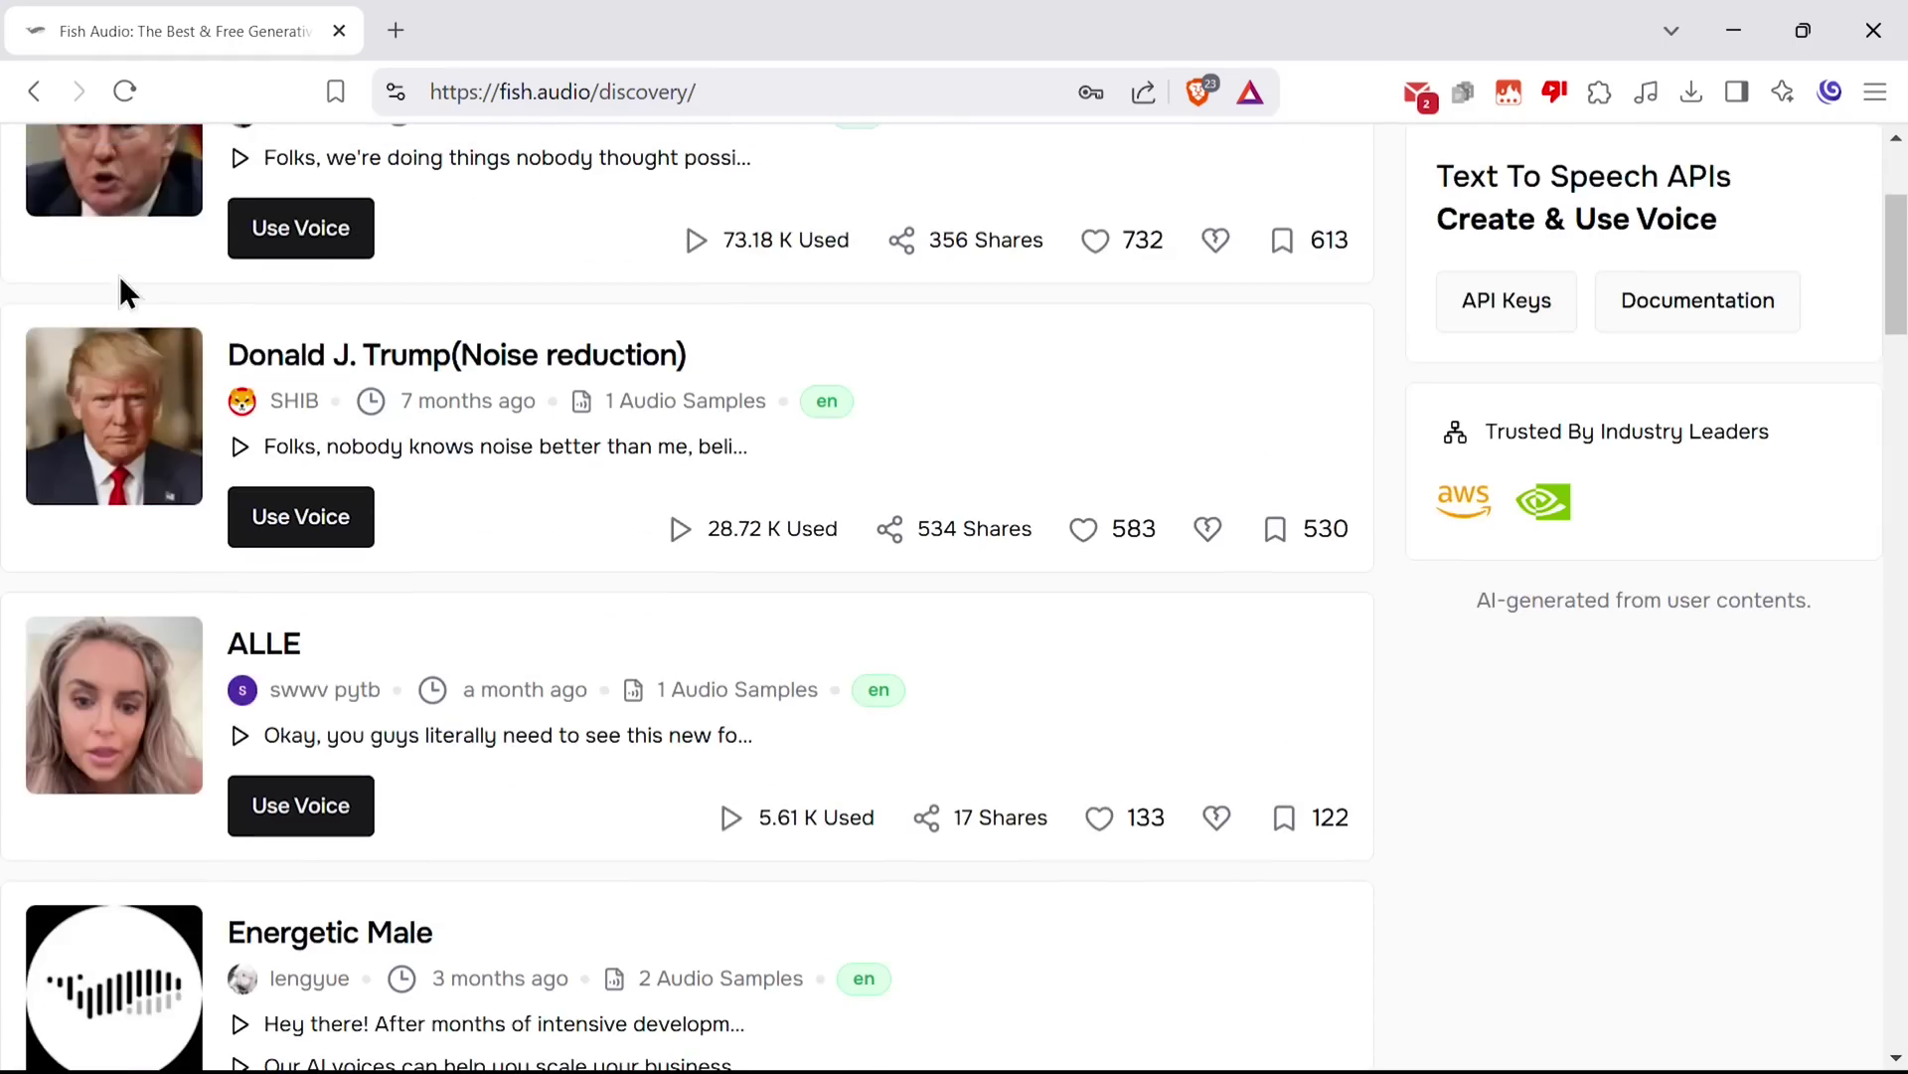
pyautogui.click(34, 92)
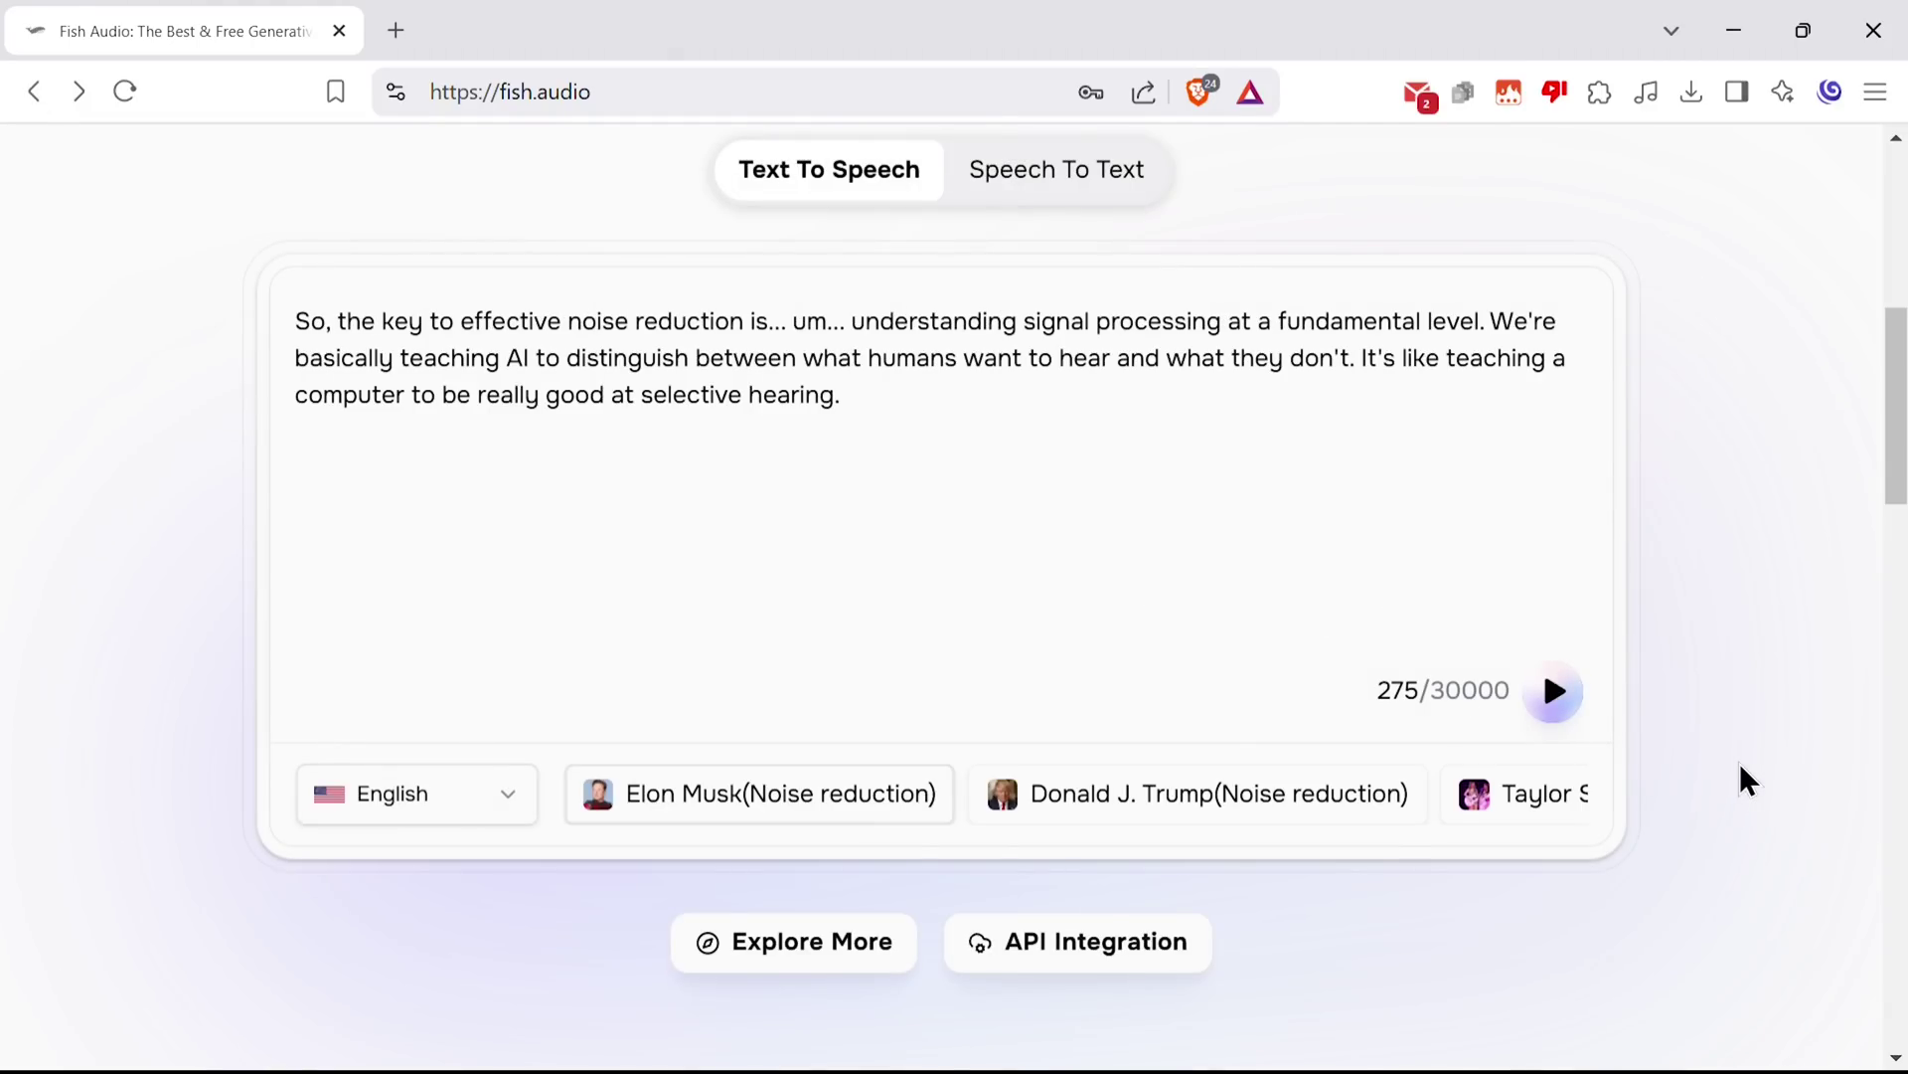
pyautogui.scroll(1, 1542, 663)
pyautogui.click(920, 558)
pyautogui.hotkey('ctrl', 'a')
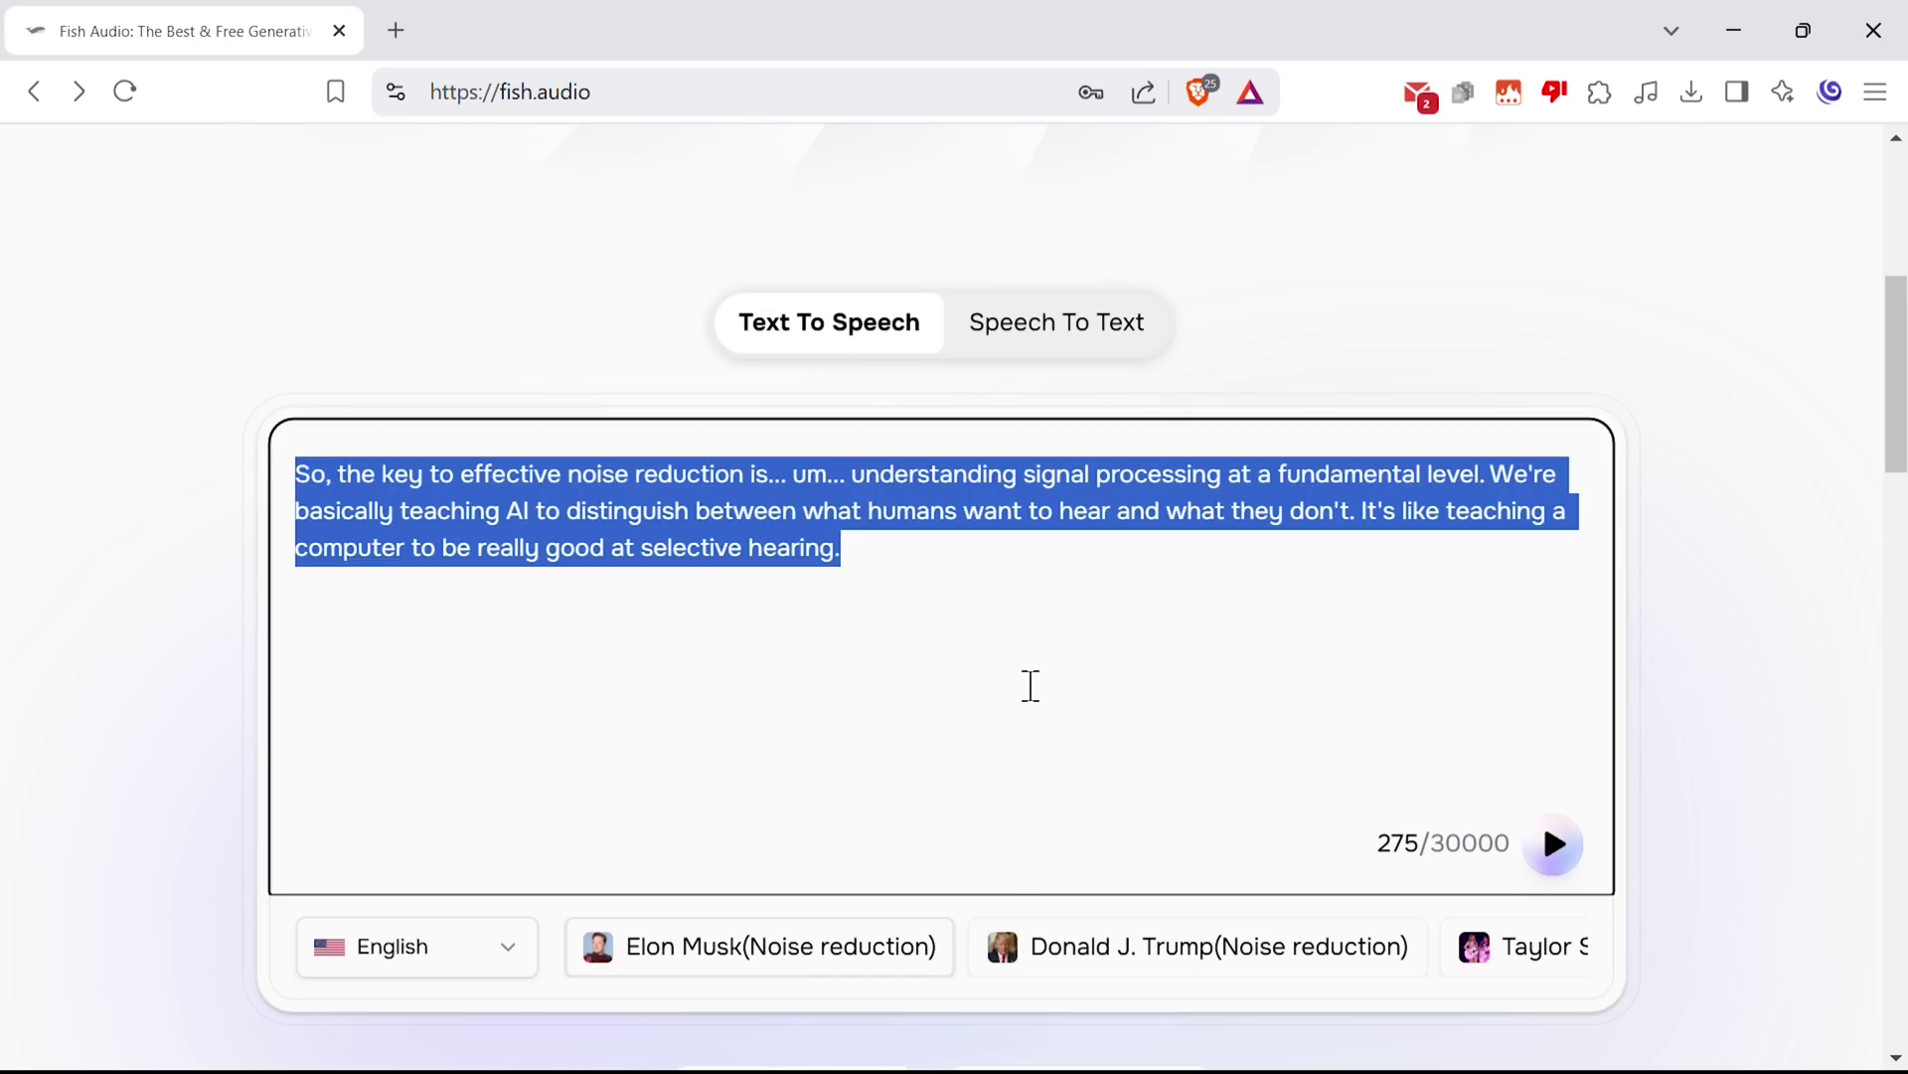
pyautogui.click(1029, 686)
pyautogui.scroll(-1, 1029, 686)
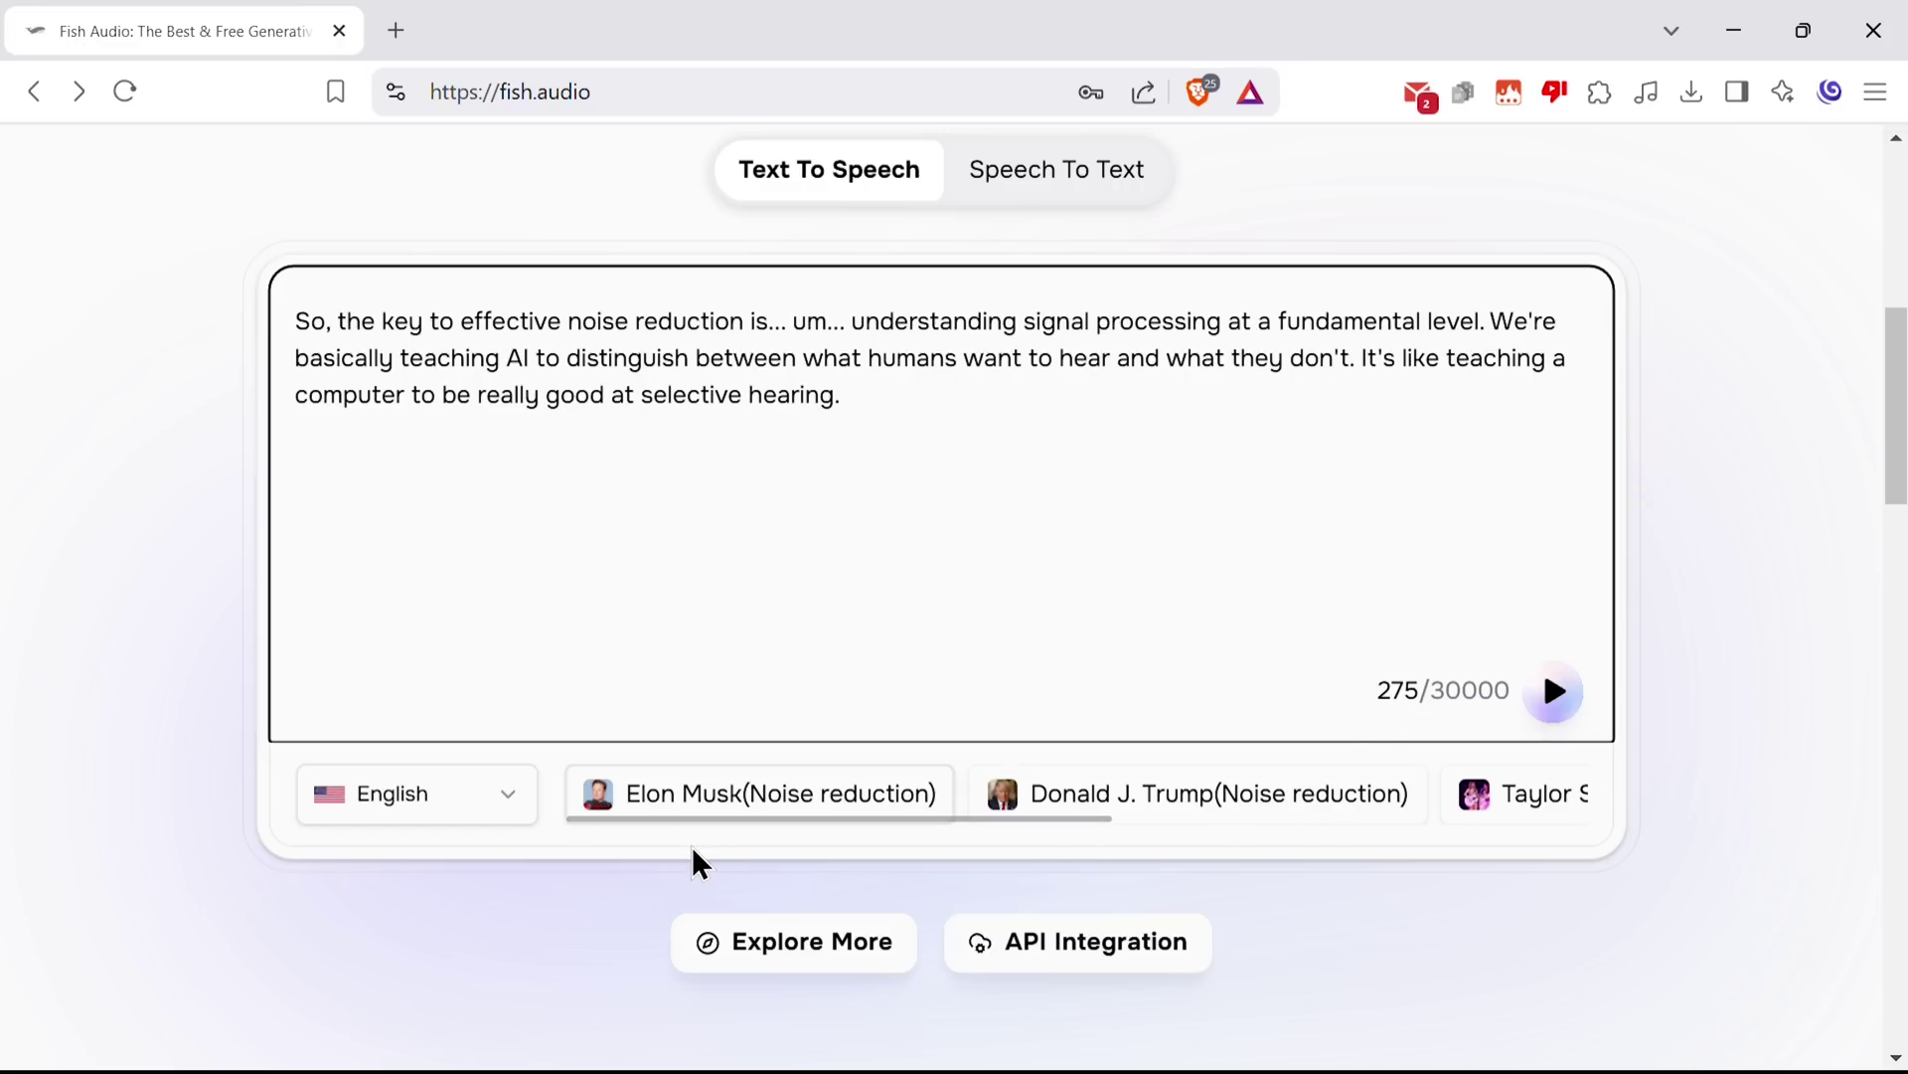
pyautogui.moveTo(701, 824); pyautogui.dragTo(910, 825)
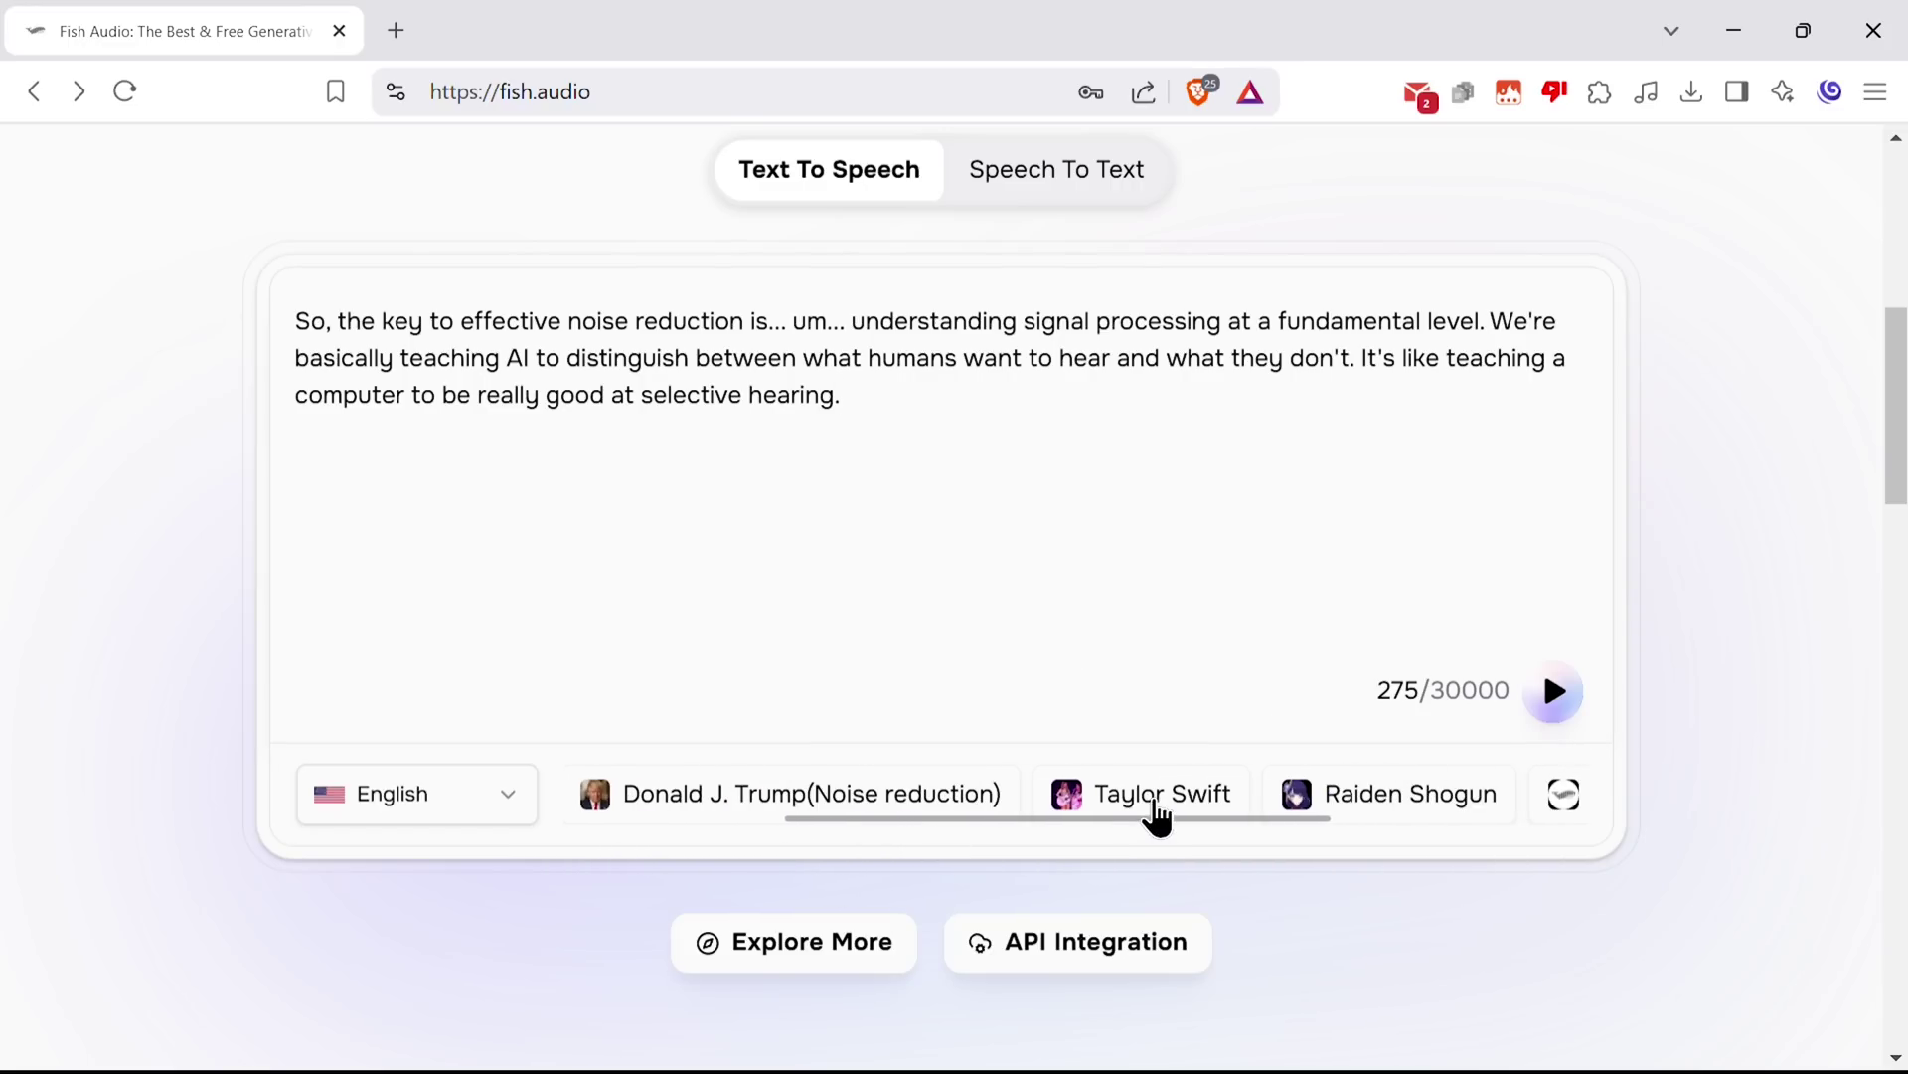
pyautogui.click(1161, 794)
pyautogui.scroll(1, 1670, 761)
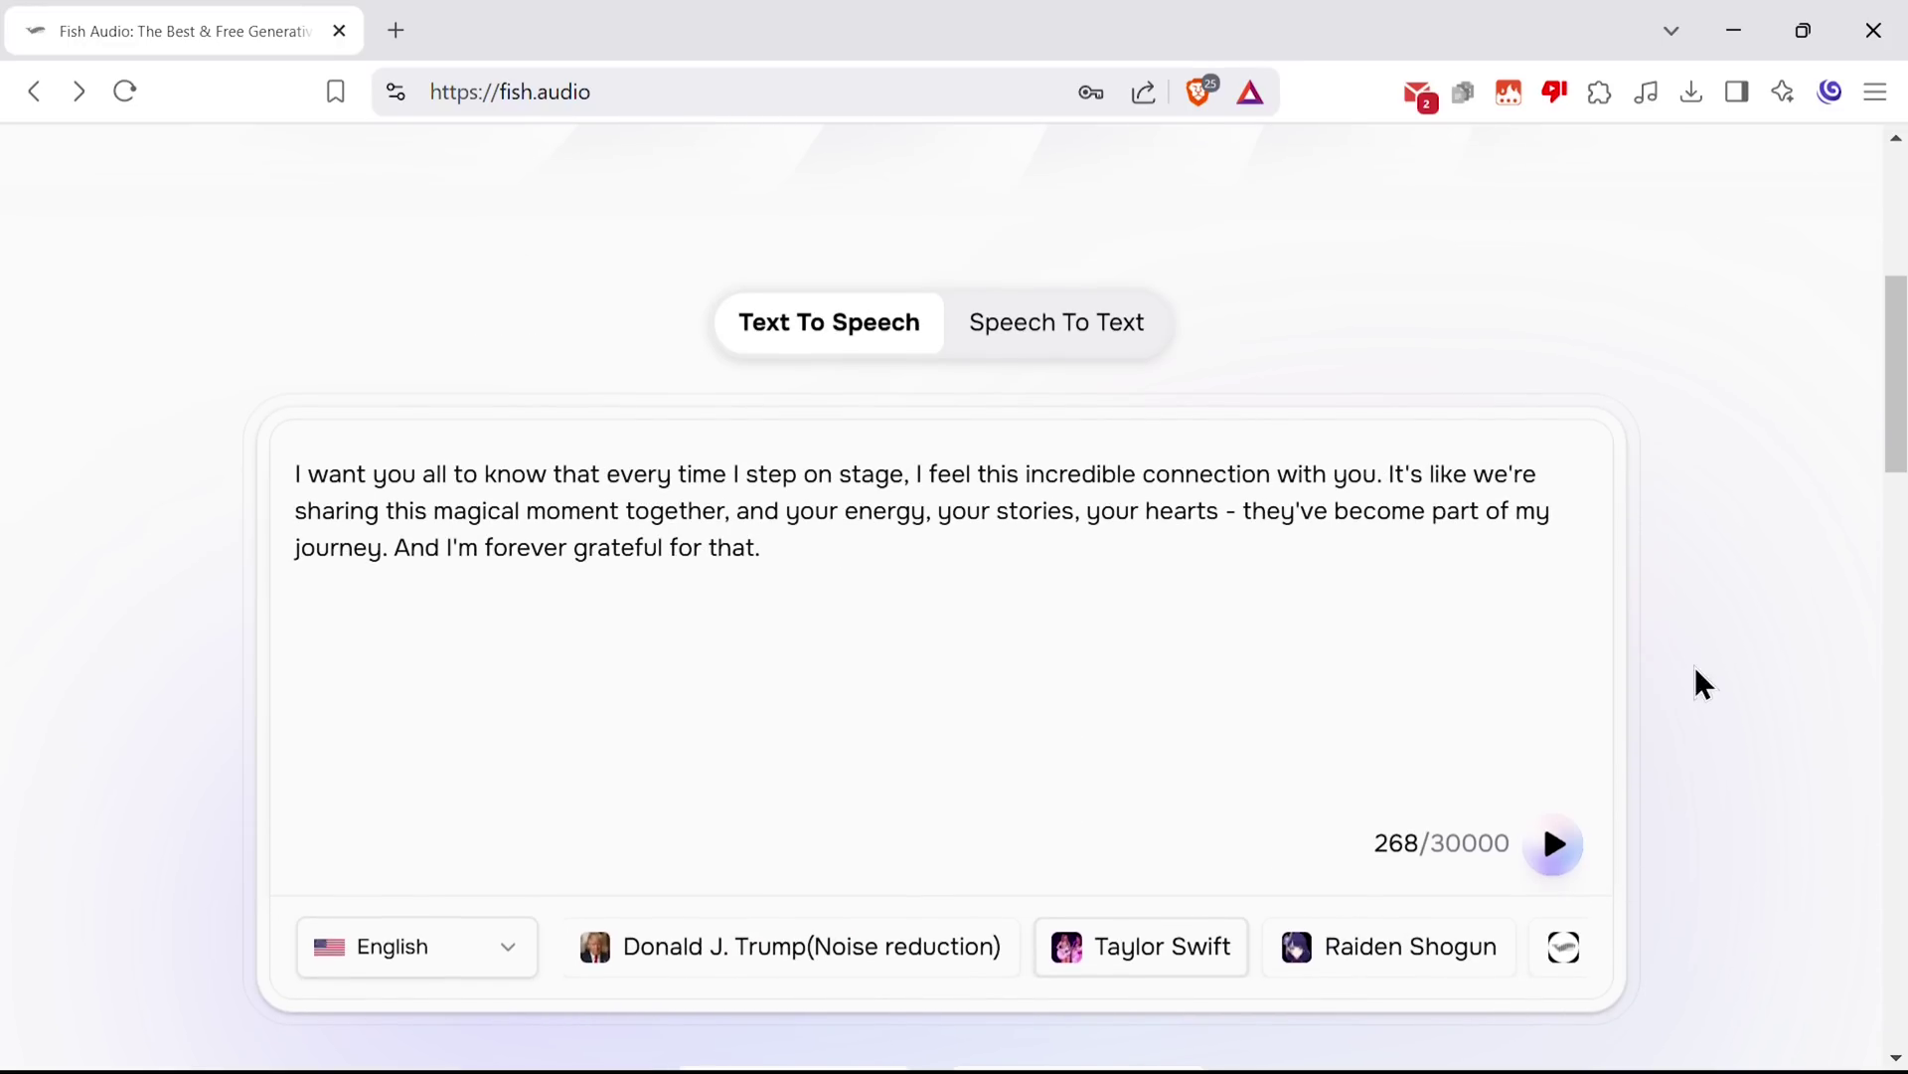
pyautogui.scroll(-1, 1694, 590)
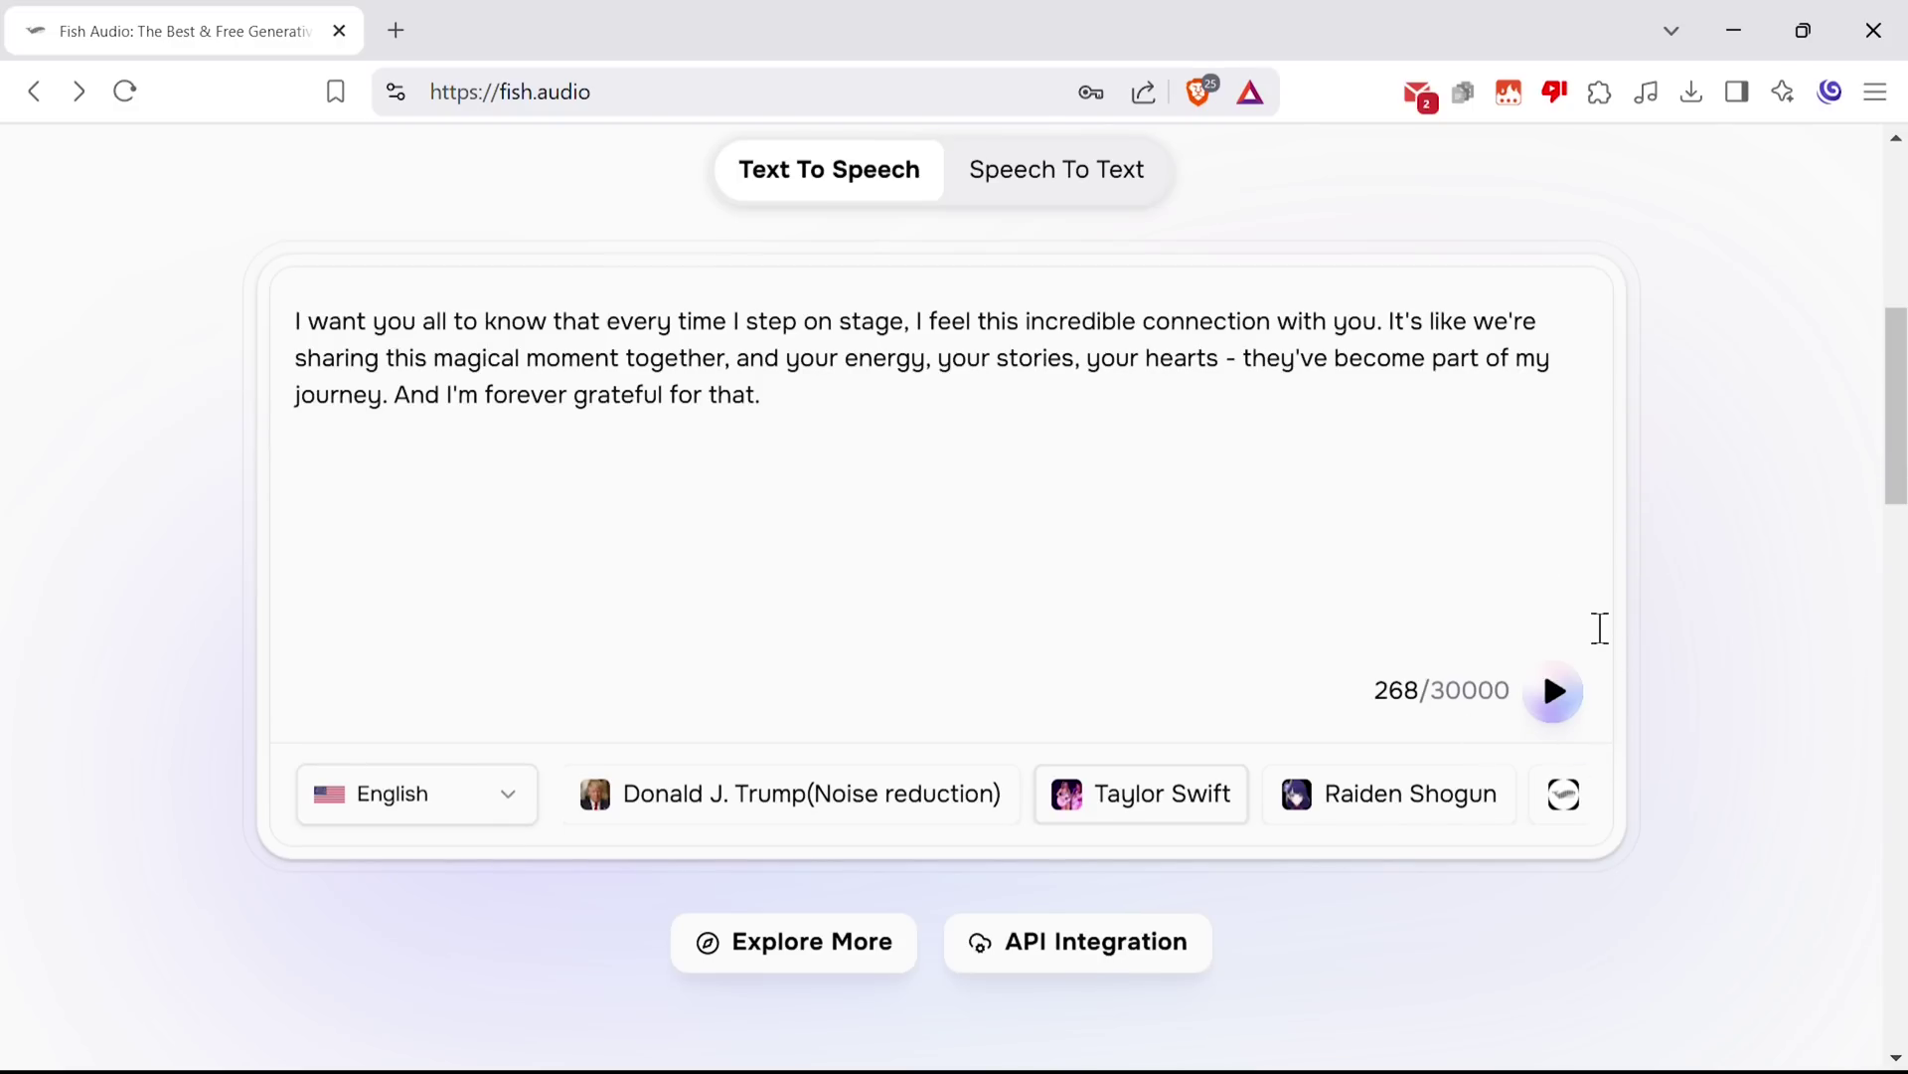
# Generate and play the sample passage as spoken audio
pyautogui.click(1555, 691)
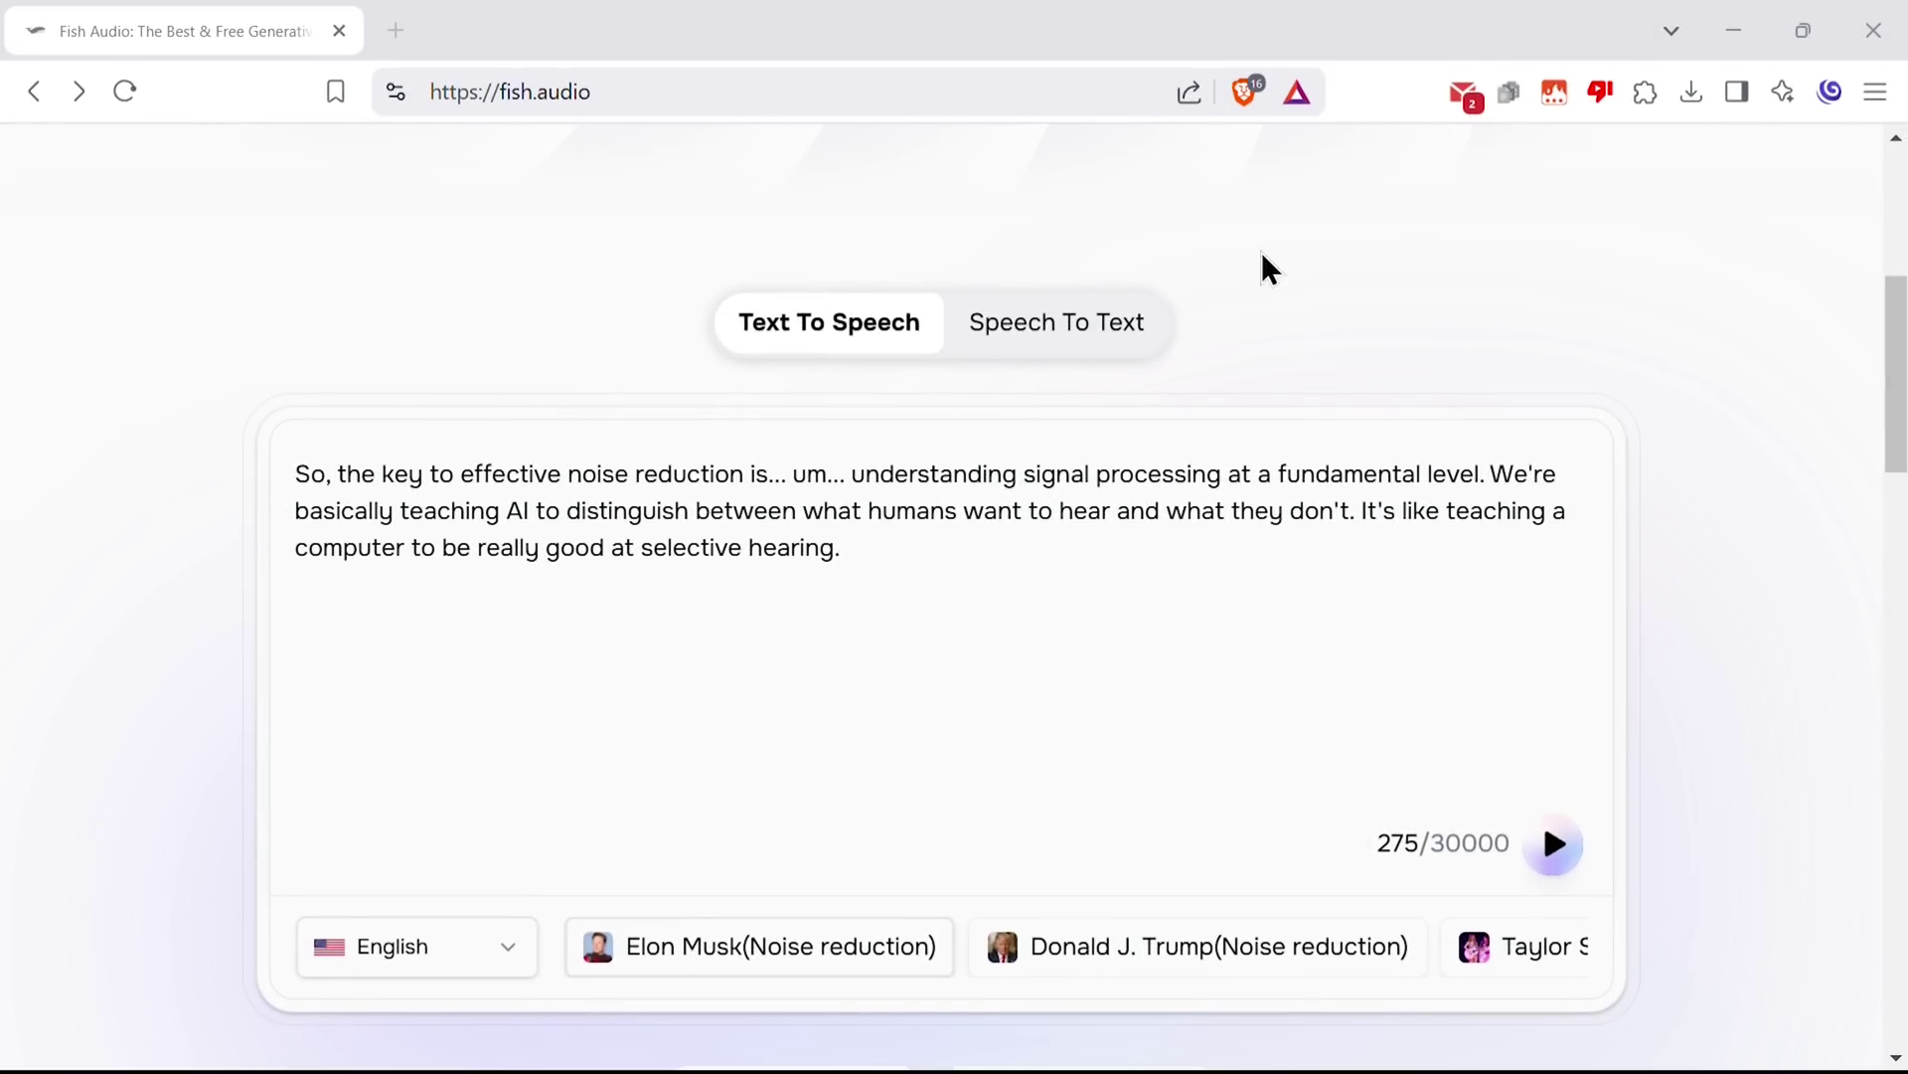
# In Speech To Text, upload the DD audio file and review its transcribed paragraph
pyautogui.click(1101, 358)
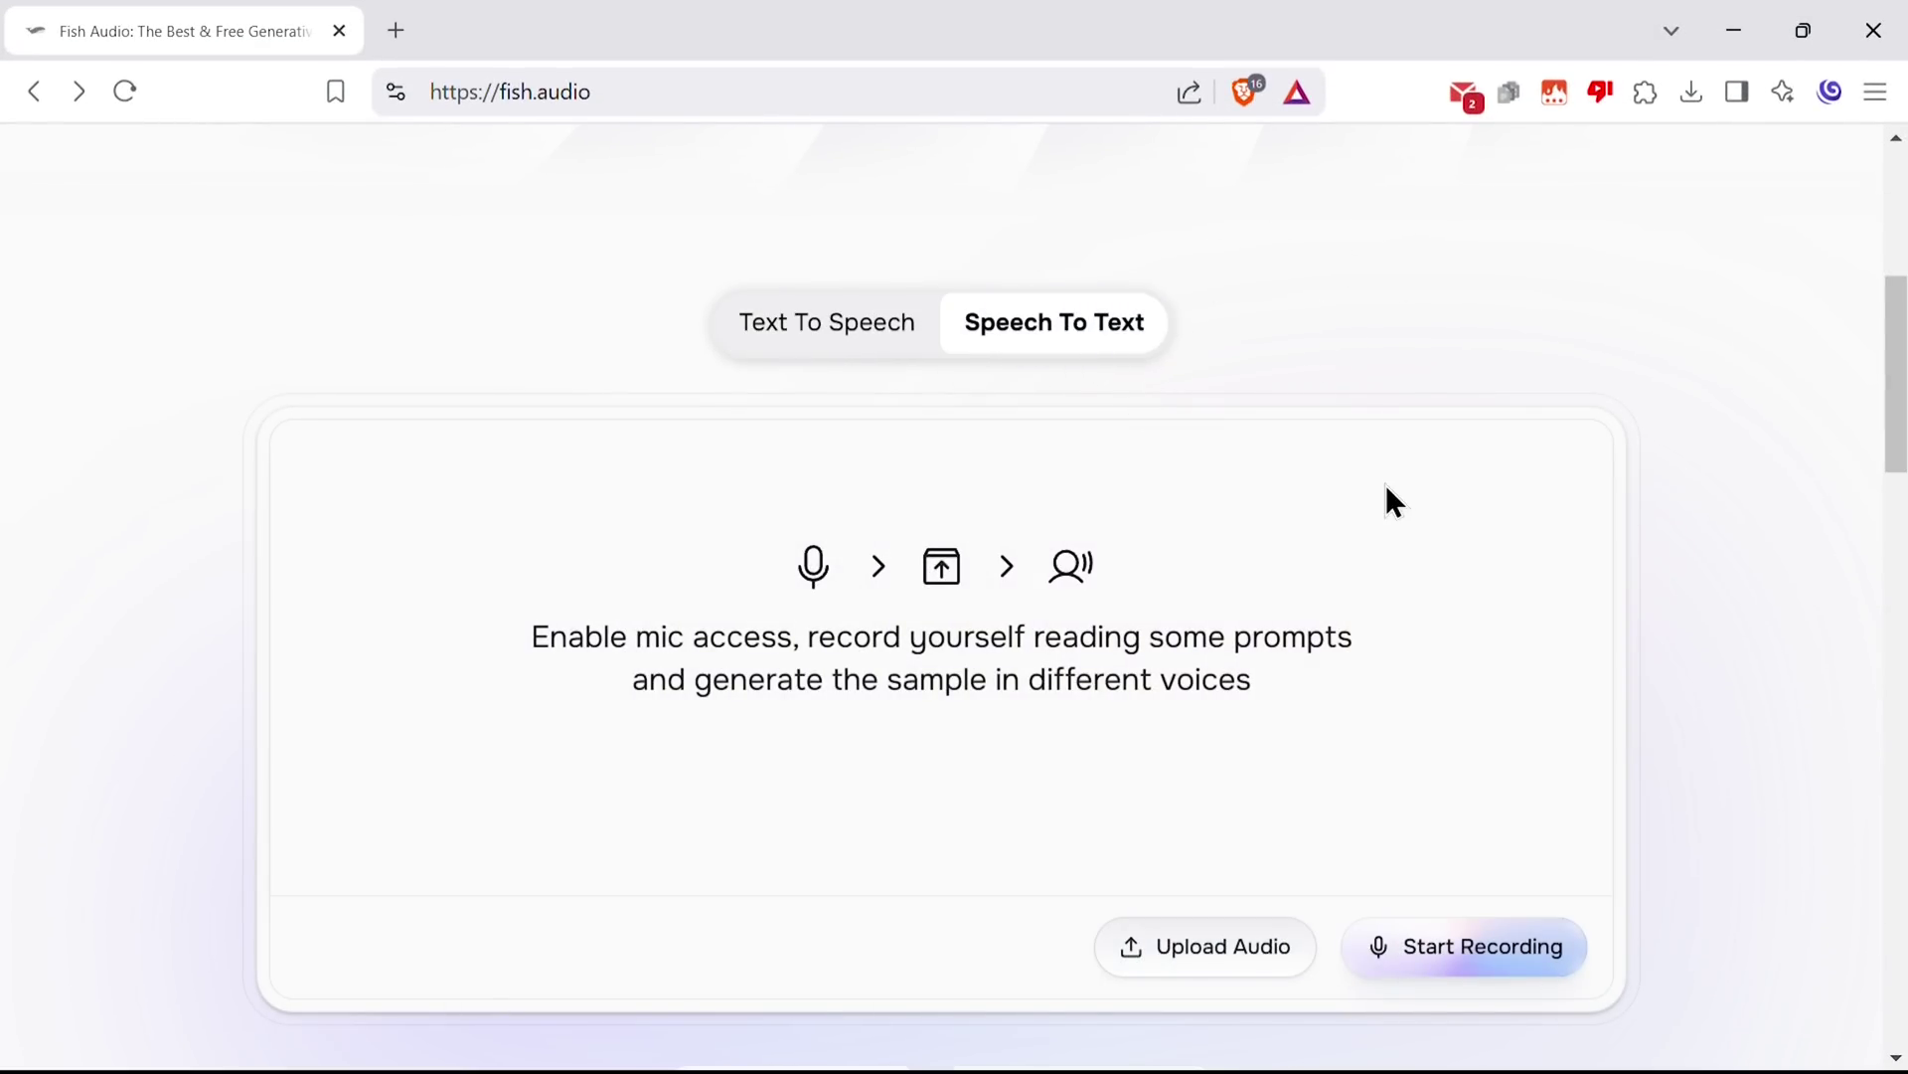
pyautogui.moveTo(1259, 686); pyautogui.dragTo(522, 647)
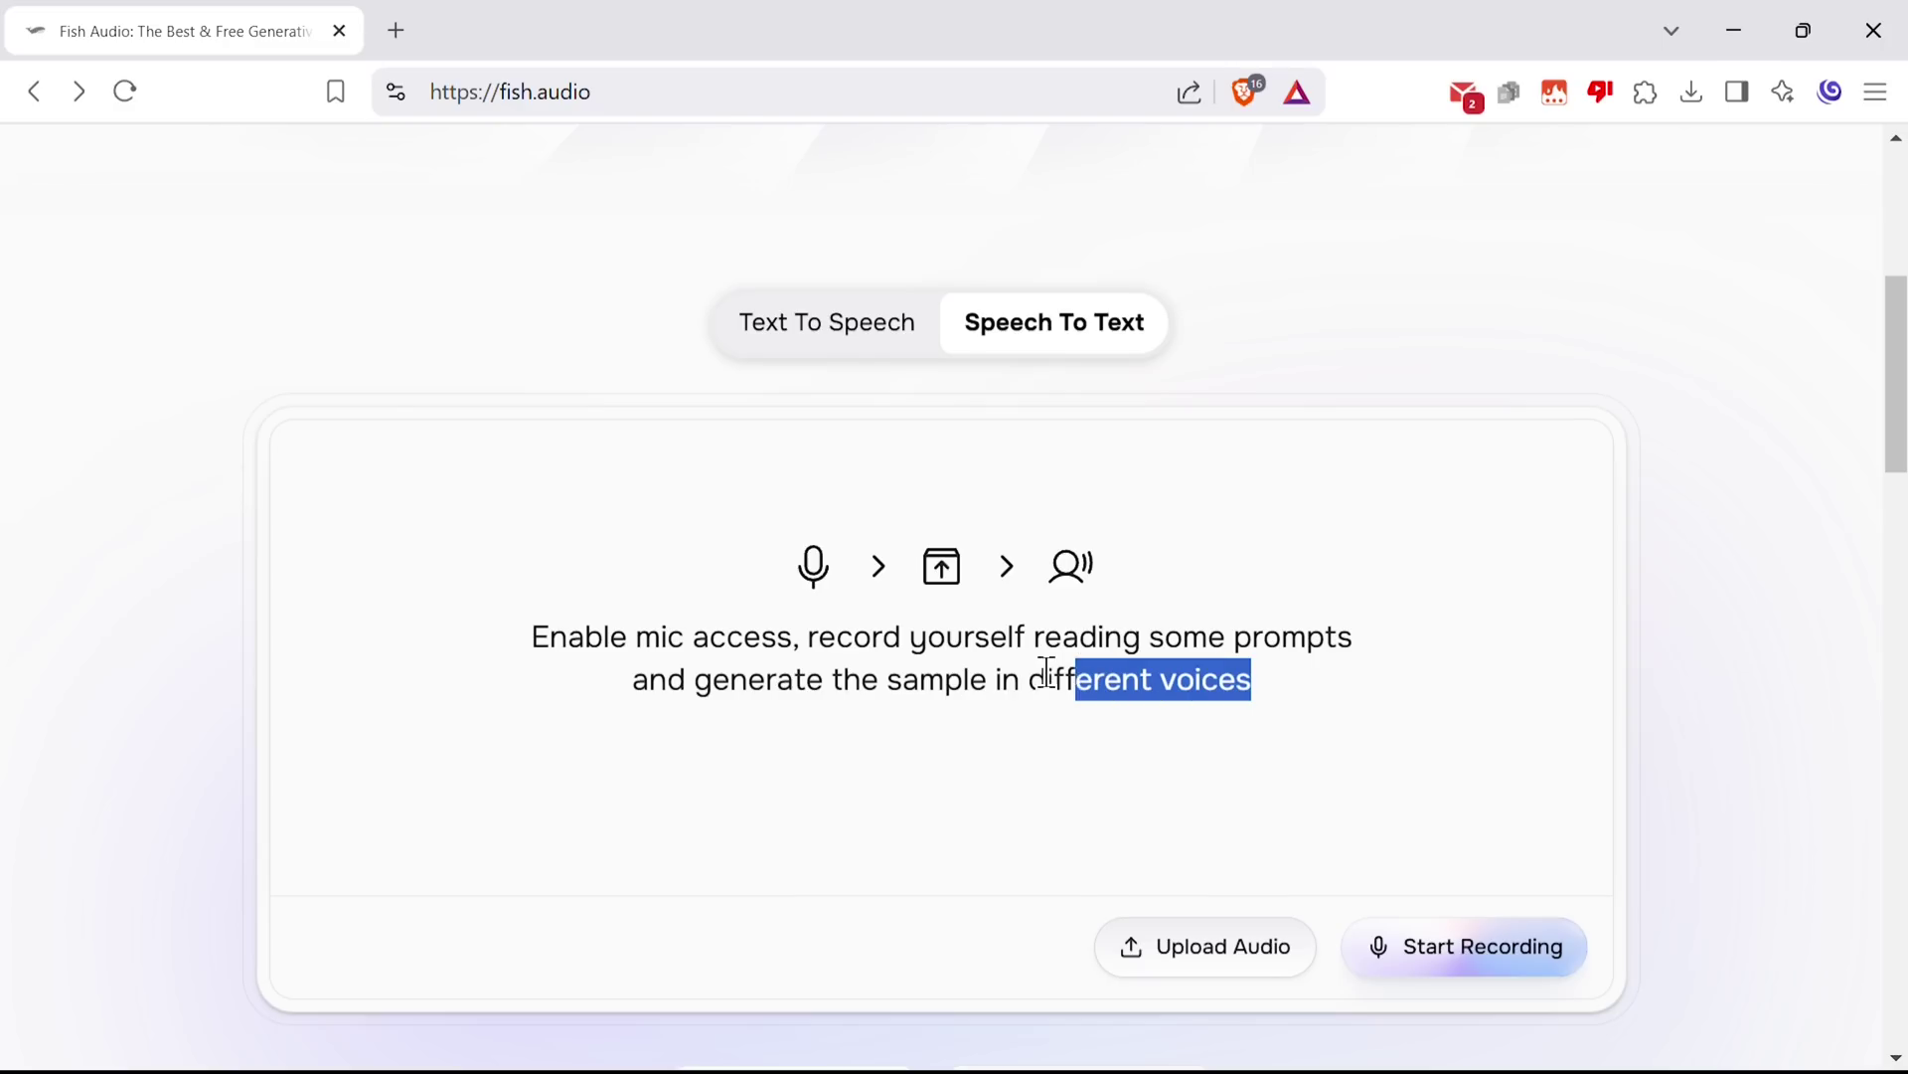
pyautogui.click(1377, 640)
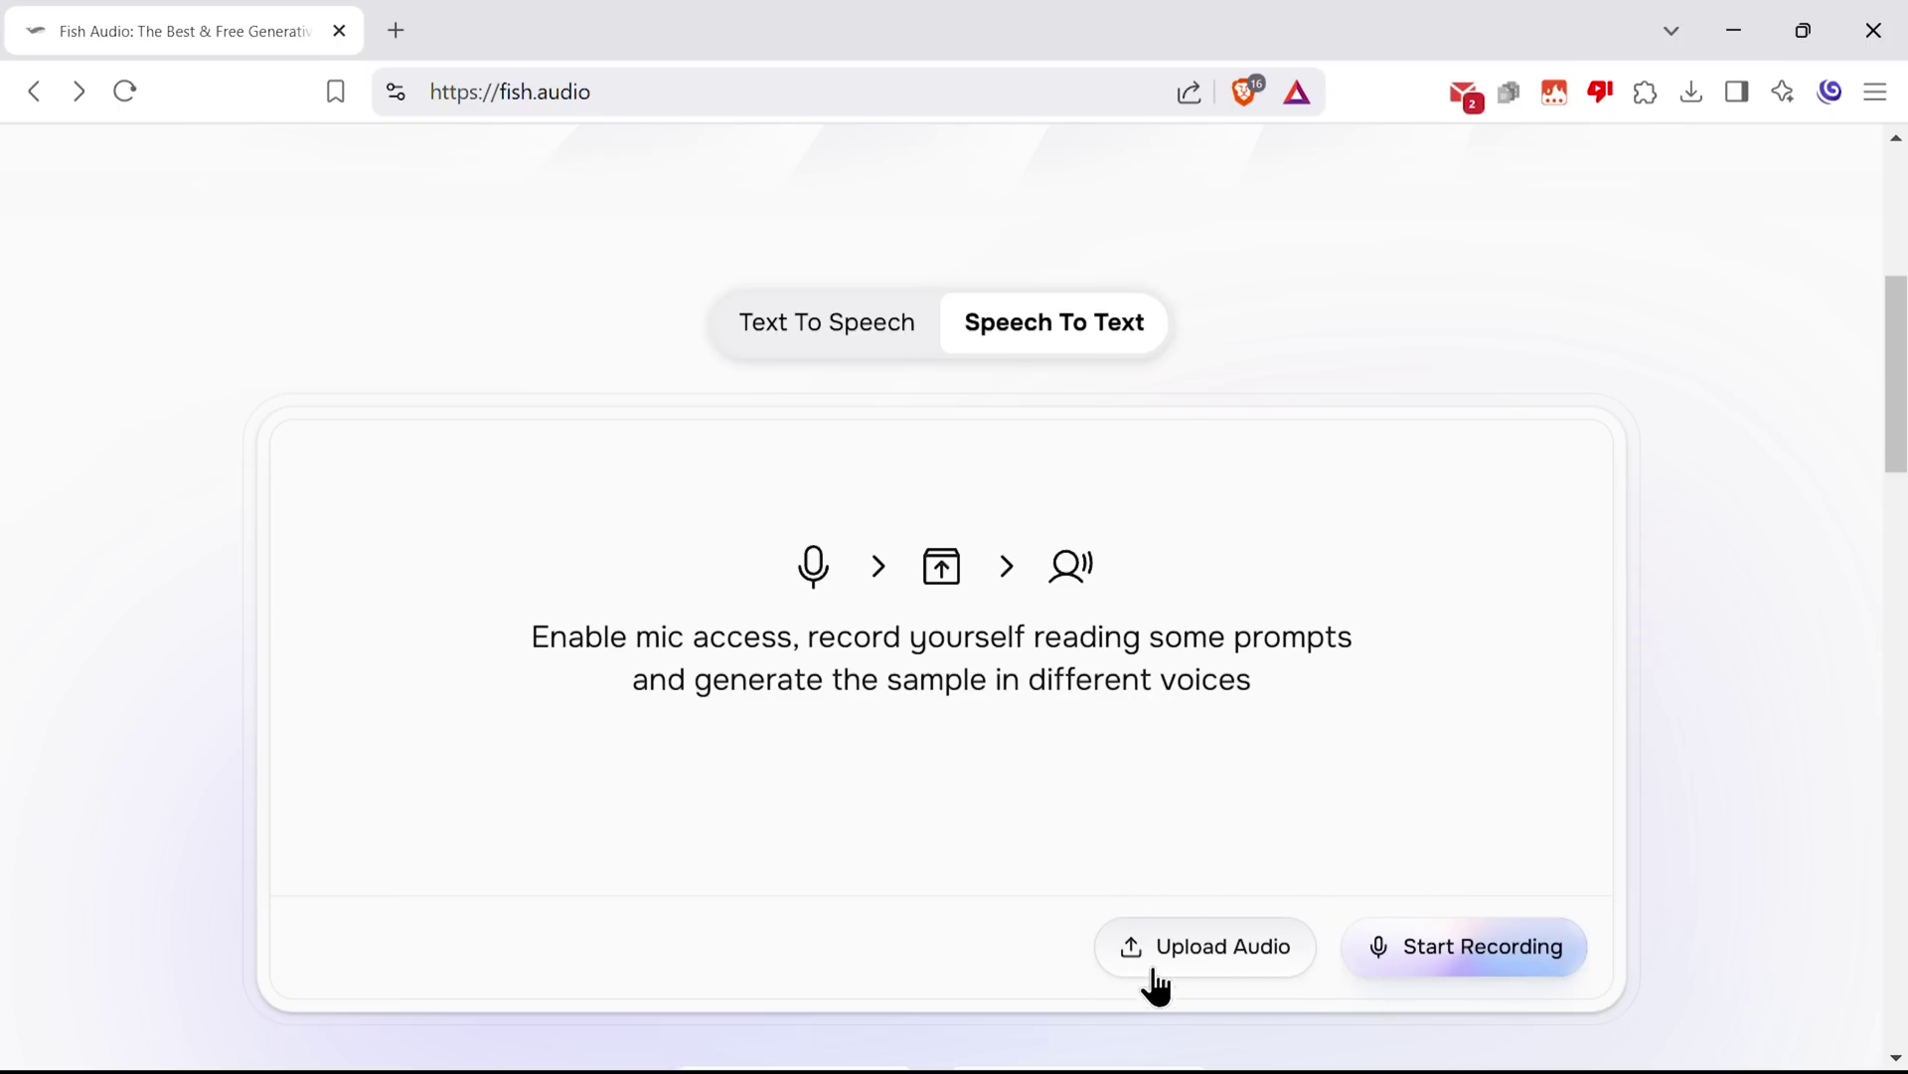
pyautogui.click(1208, 946)
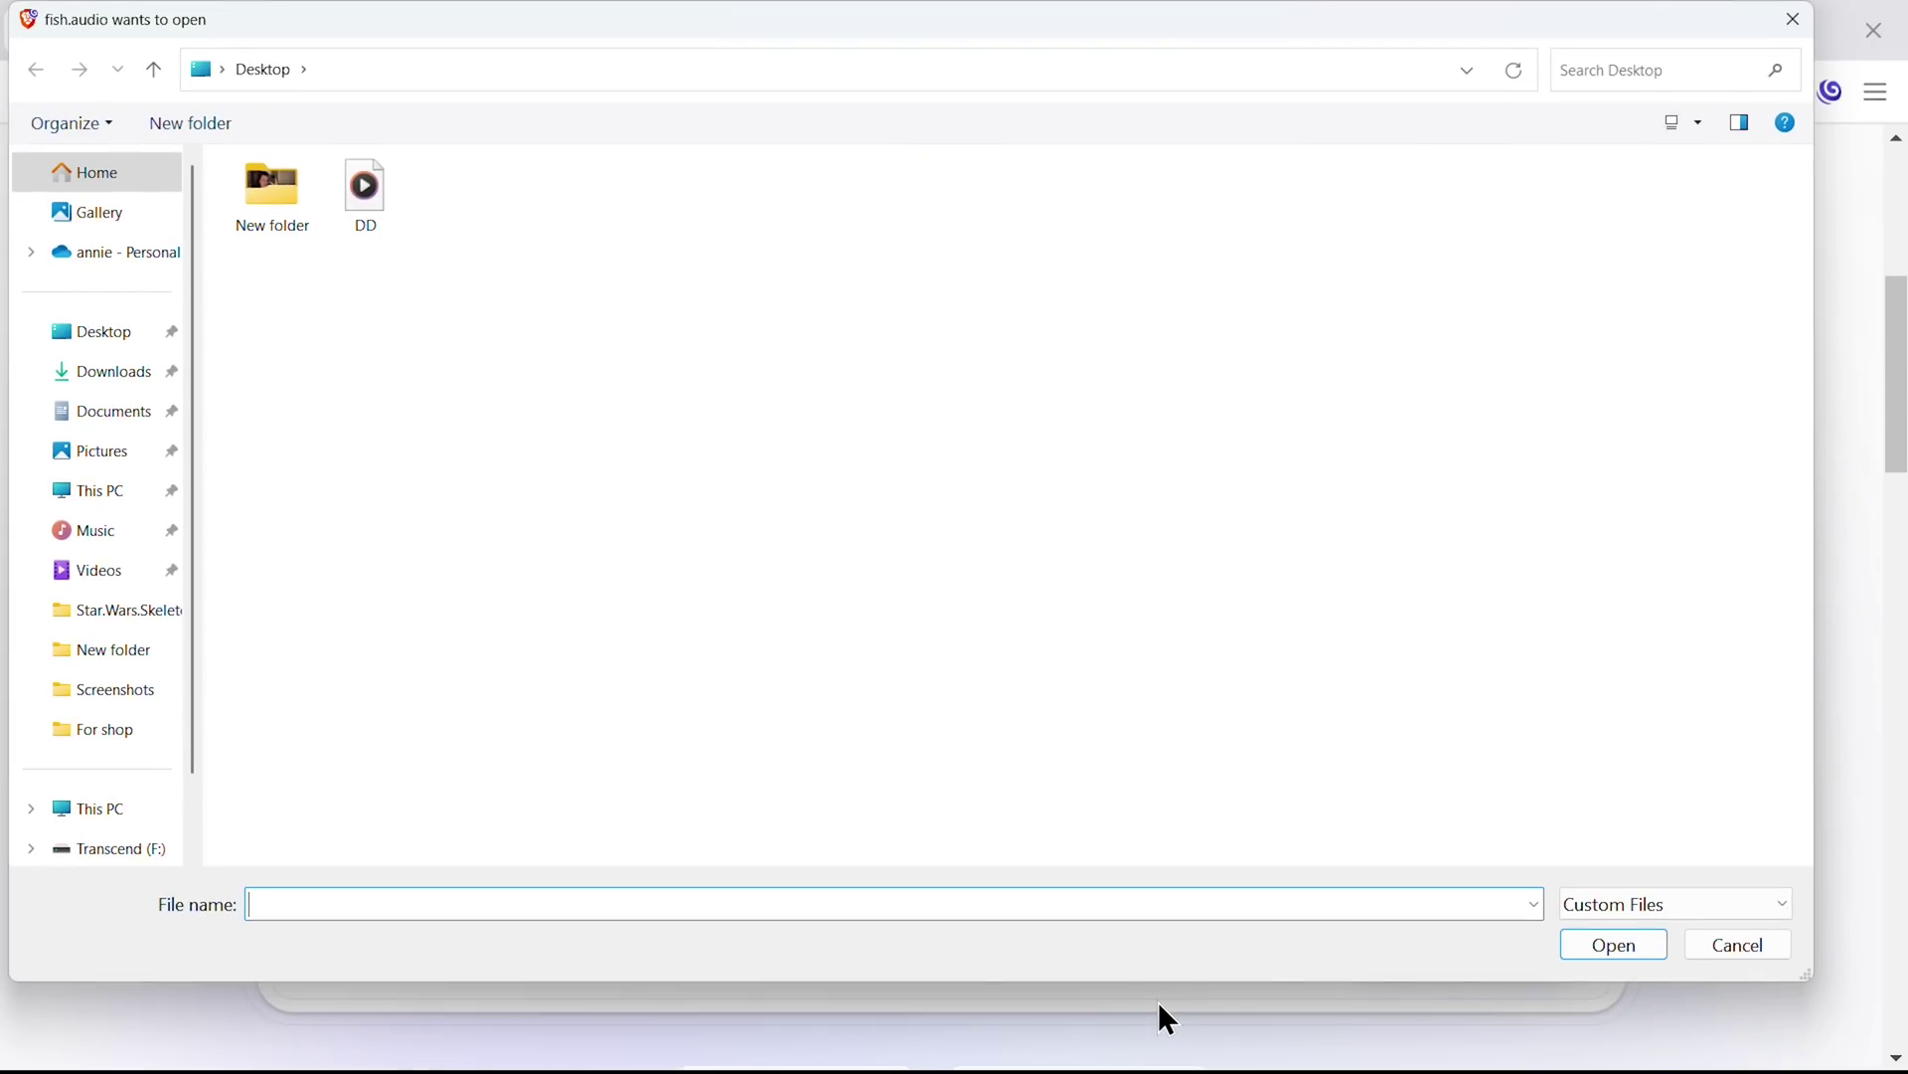
pyautogui.doubleClick(362, 194)
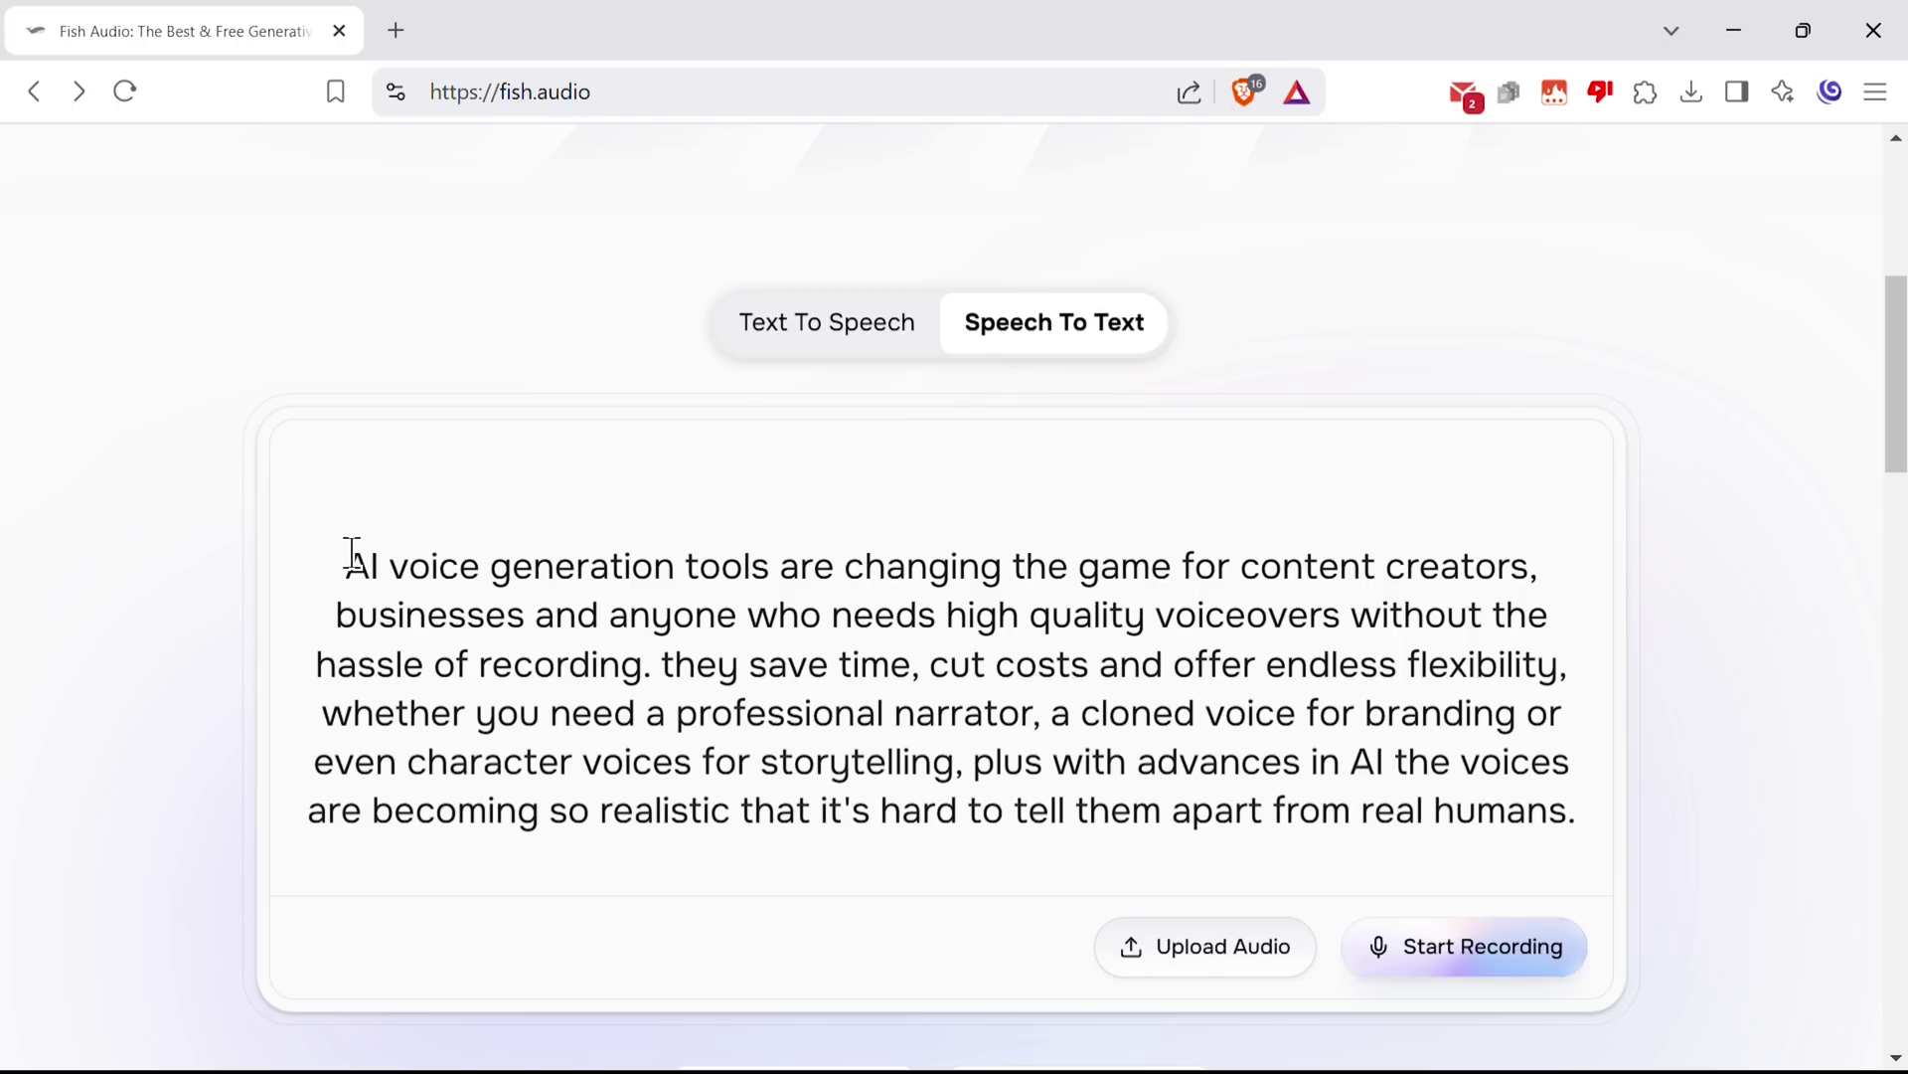
pyautogui.moveTo(346, 565); pyautogui.dragTo(1520, 813)
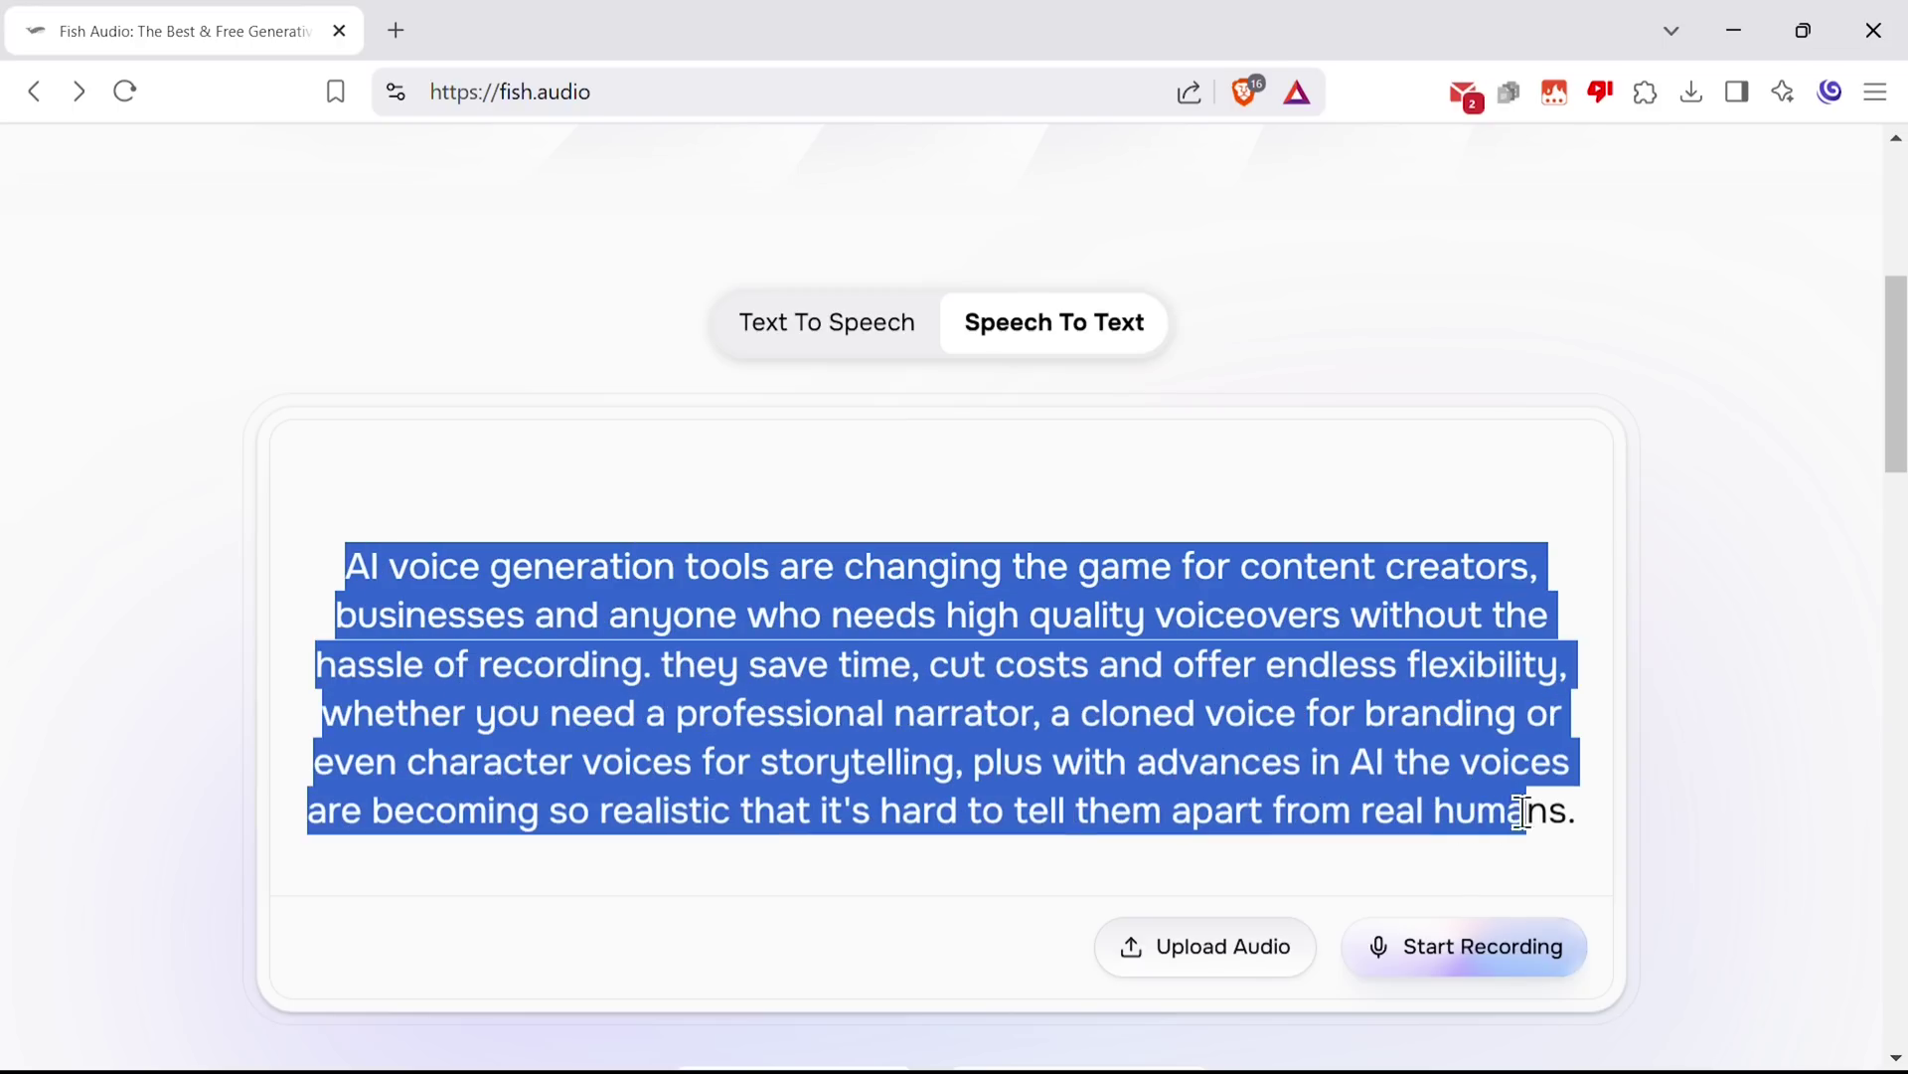
pyautogui.click(1426, 656)
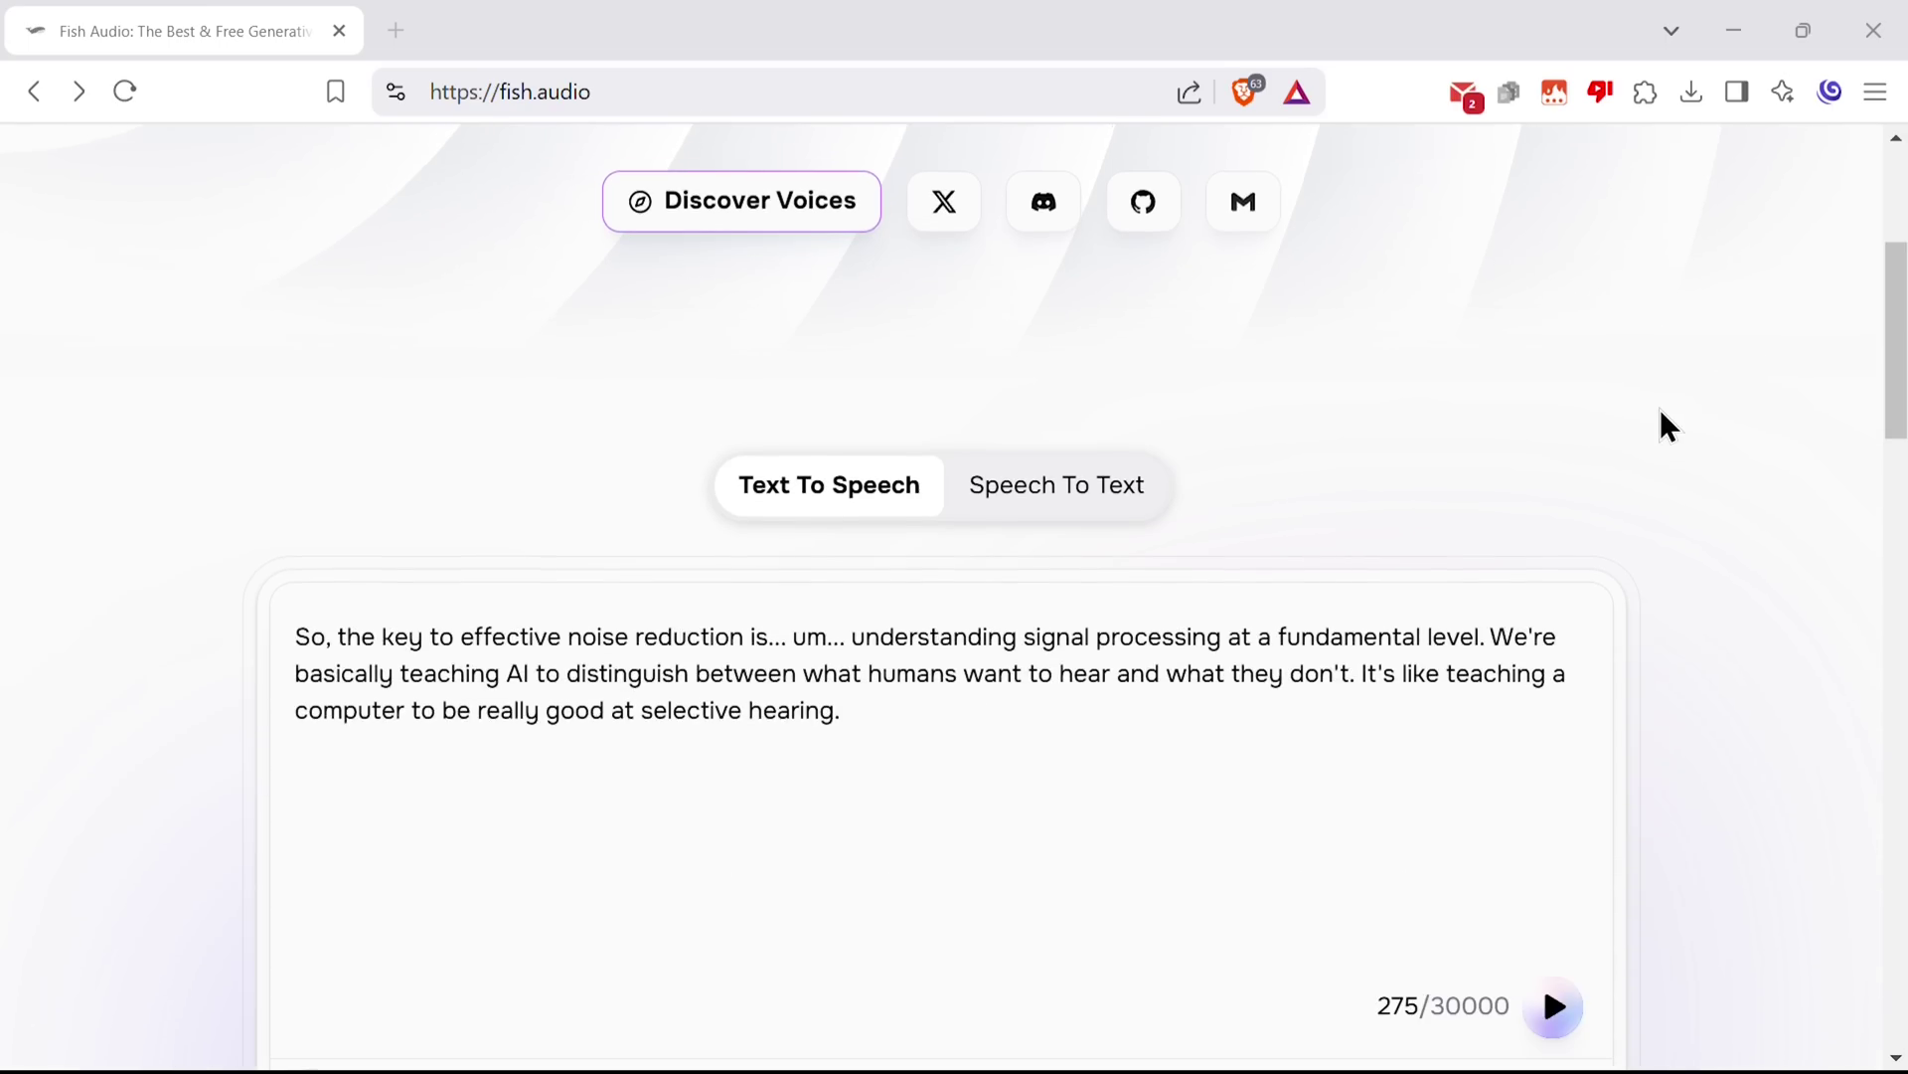
pyautogui.scroll(5, 1675, 396)
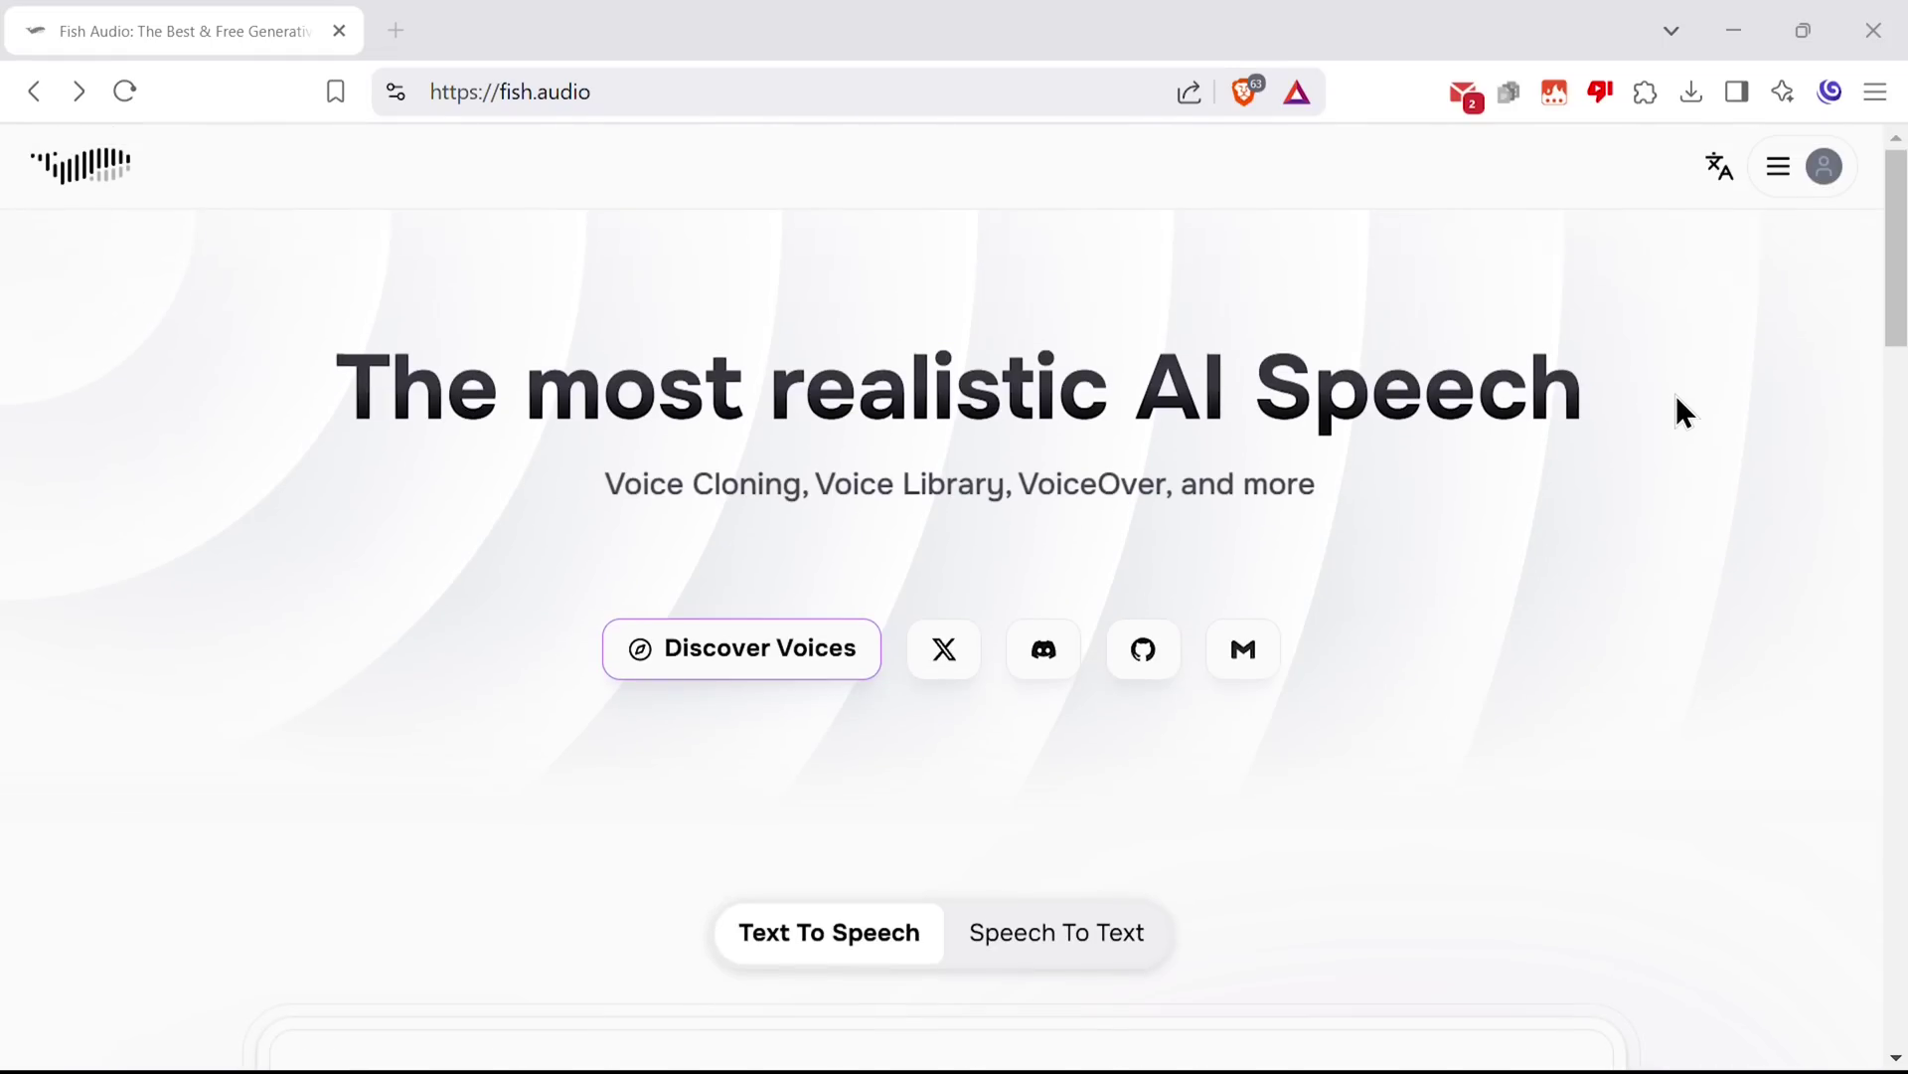
pyautogui.click(1812, 165)
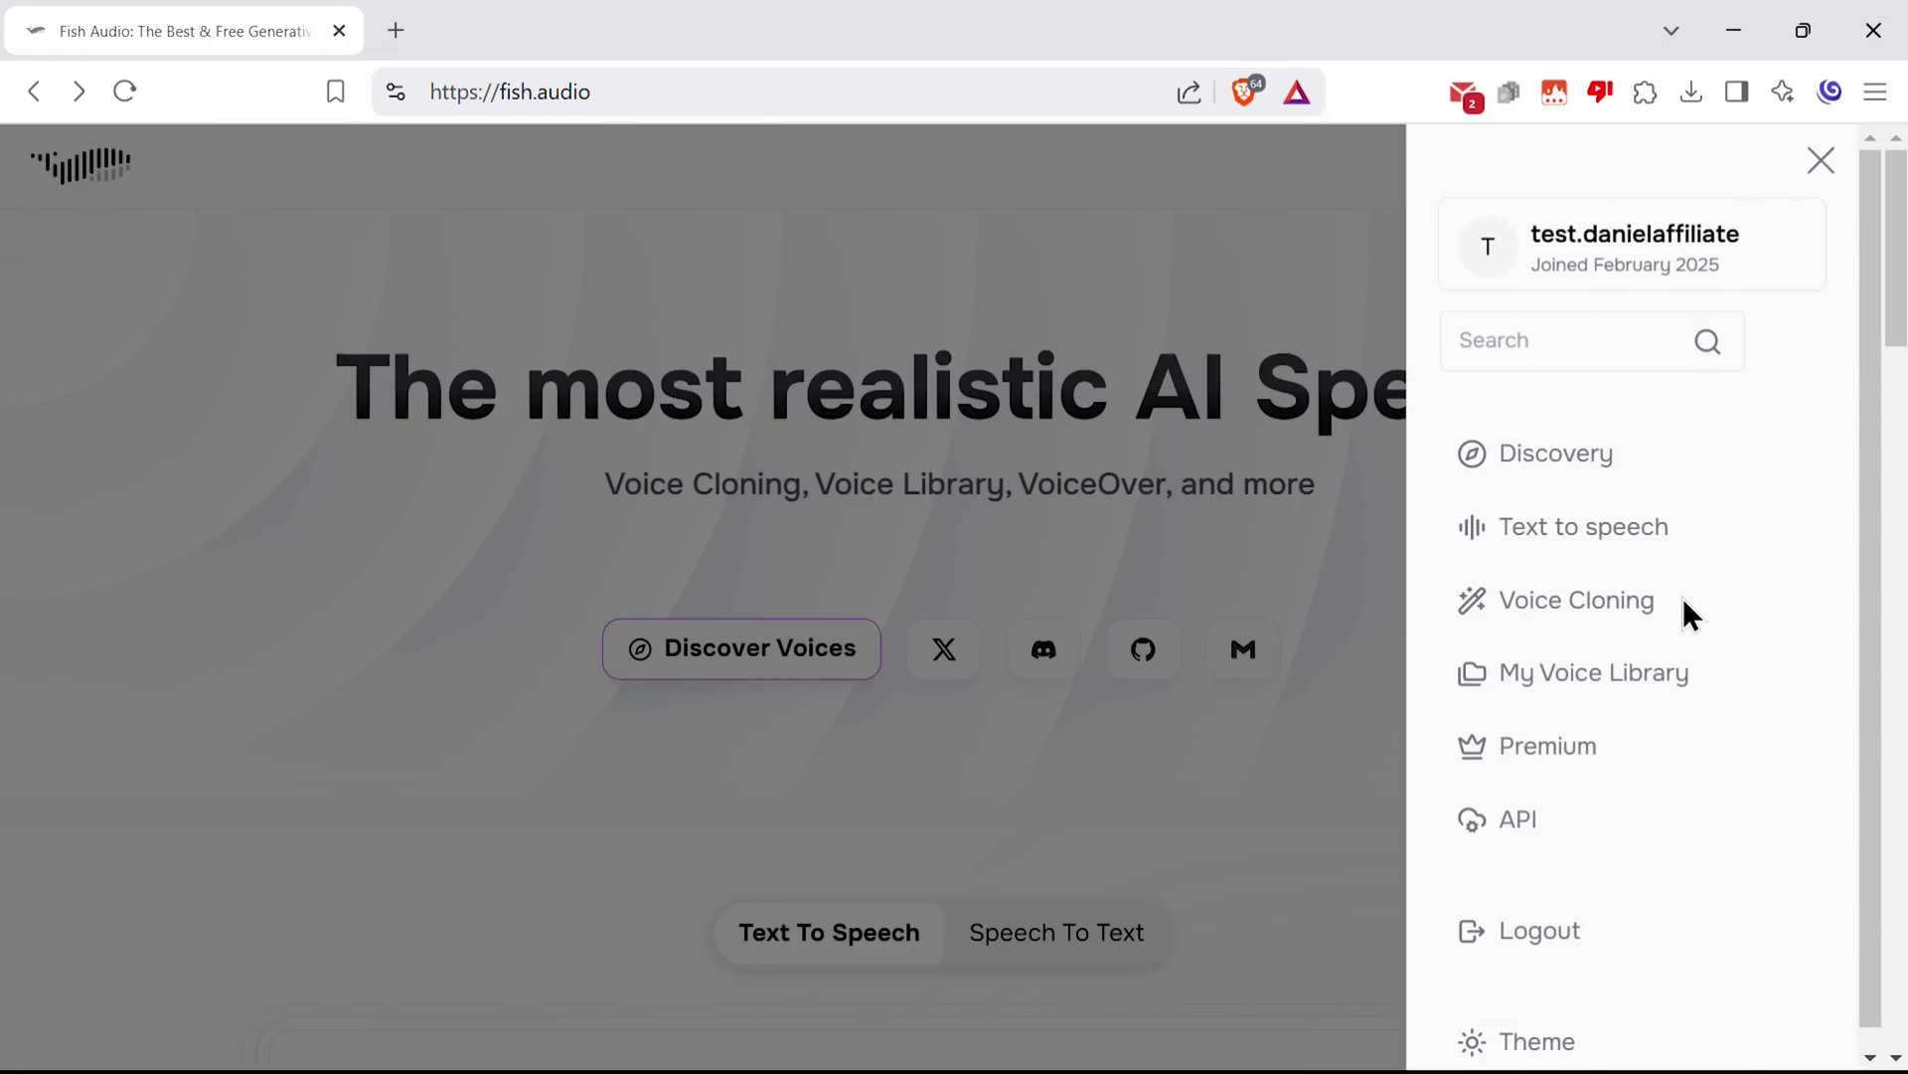
pyautogui.click(1569, 600)
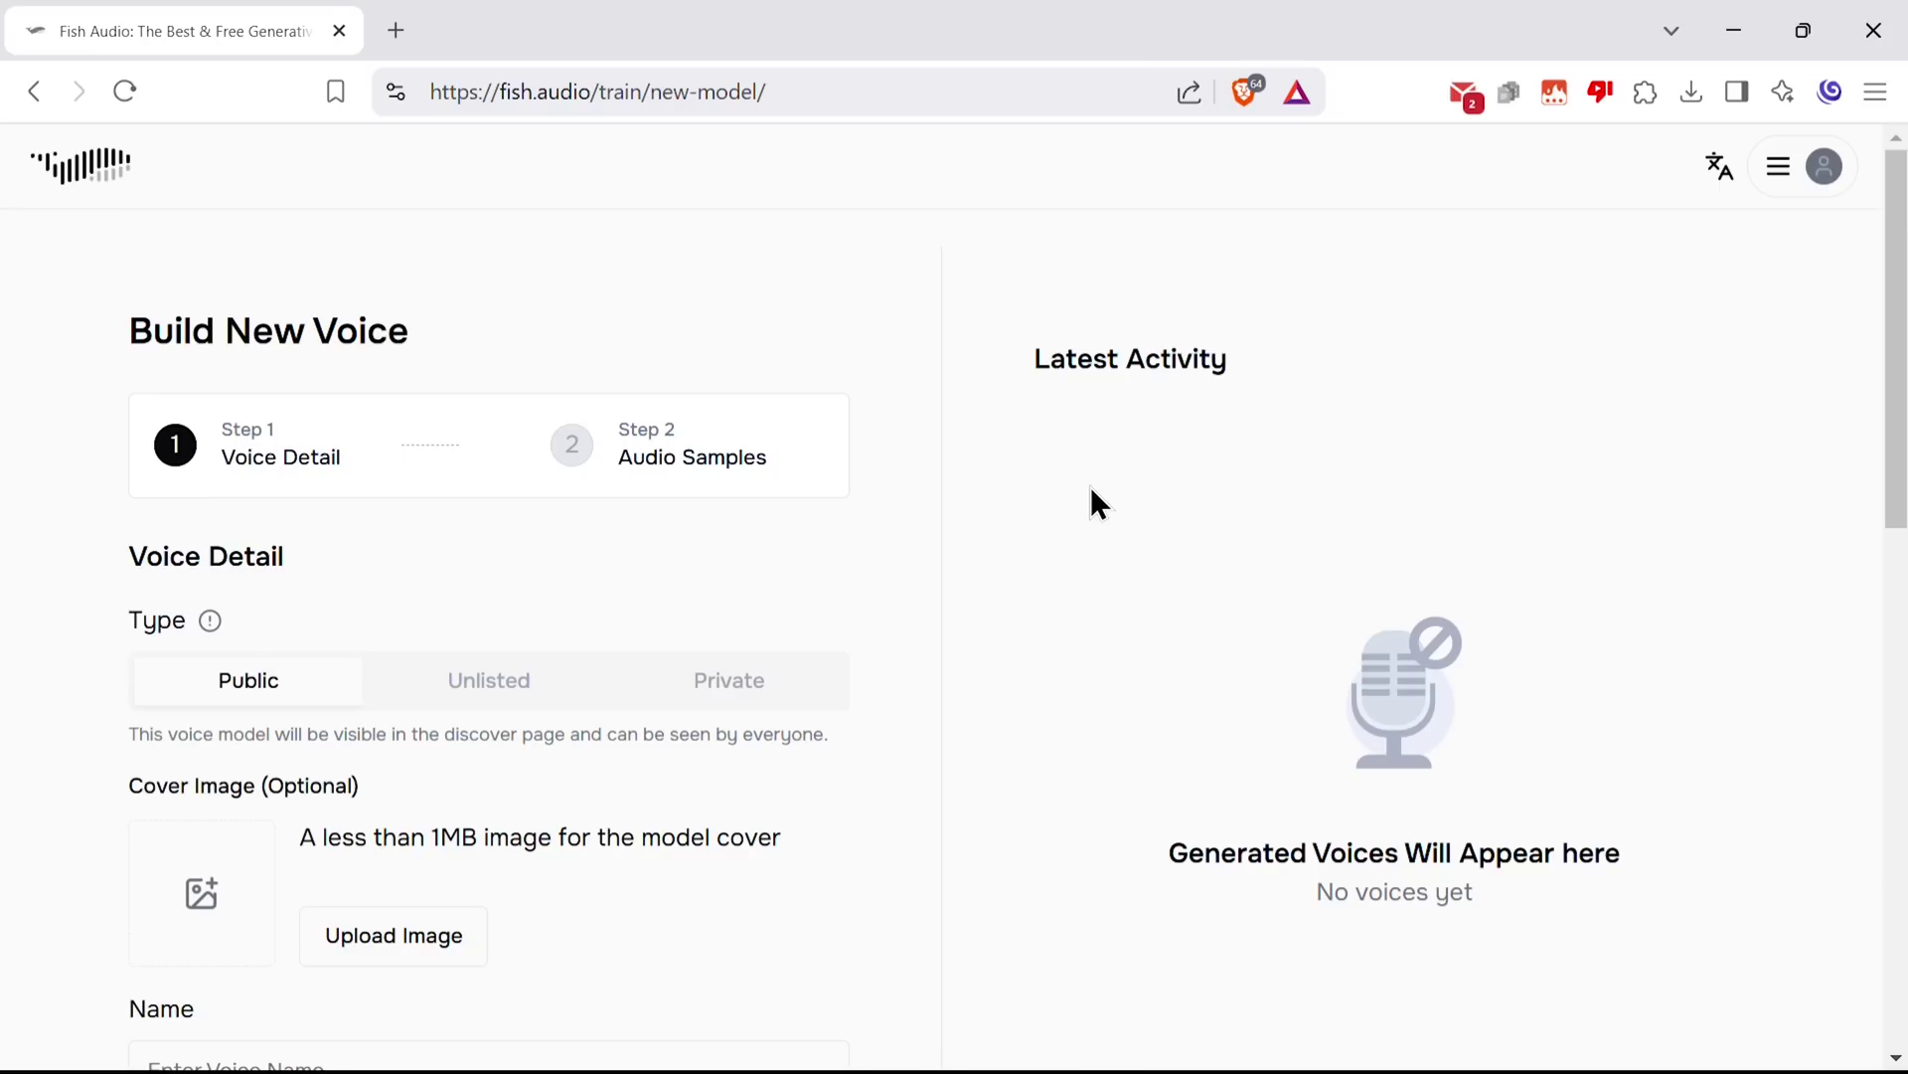
pyautogui.scroll(-2, 1089, 486)
pyautogui.scroll(2, 1093, 488)
pyautogui.moveTo(458, 342); pyautogui.dragTo(121, 330)
pyautogui.click(1039, 381)
pyautogui.scroll(-1, 903, 413)
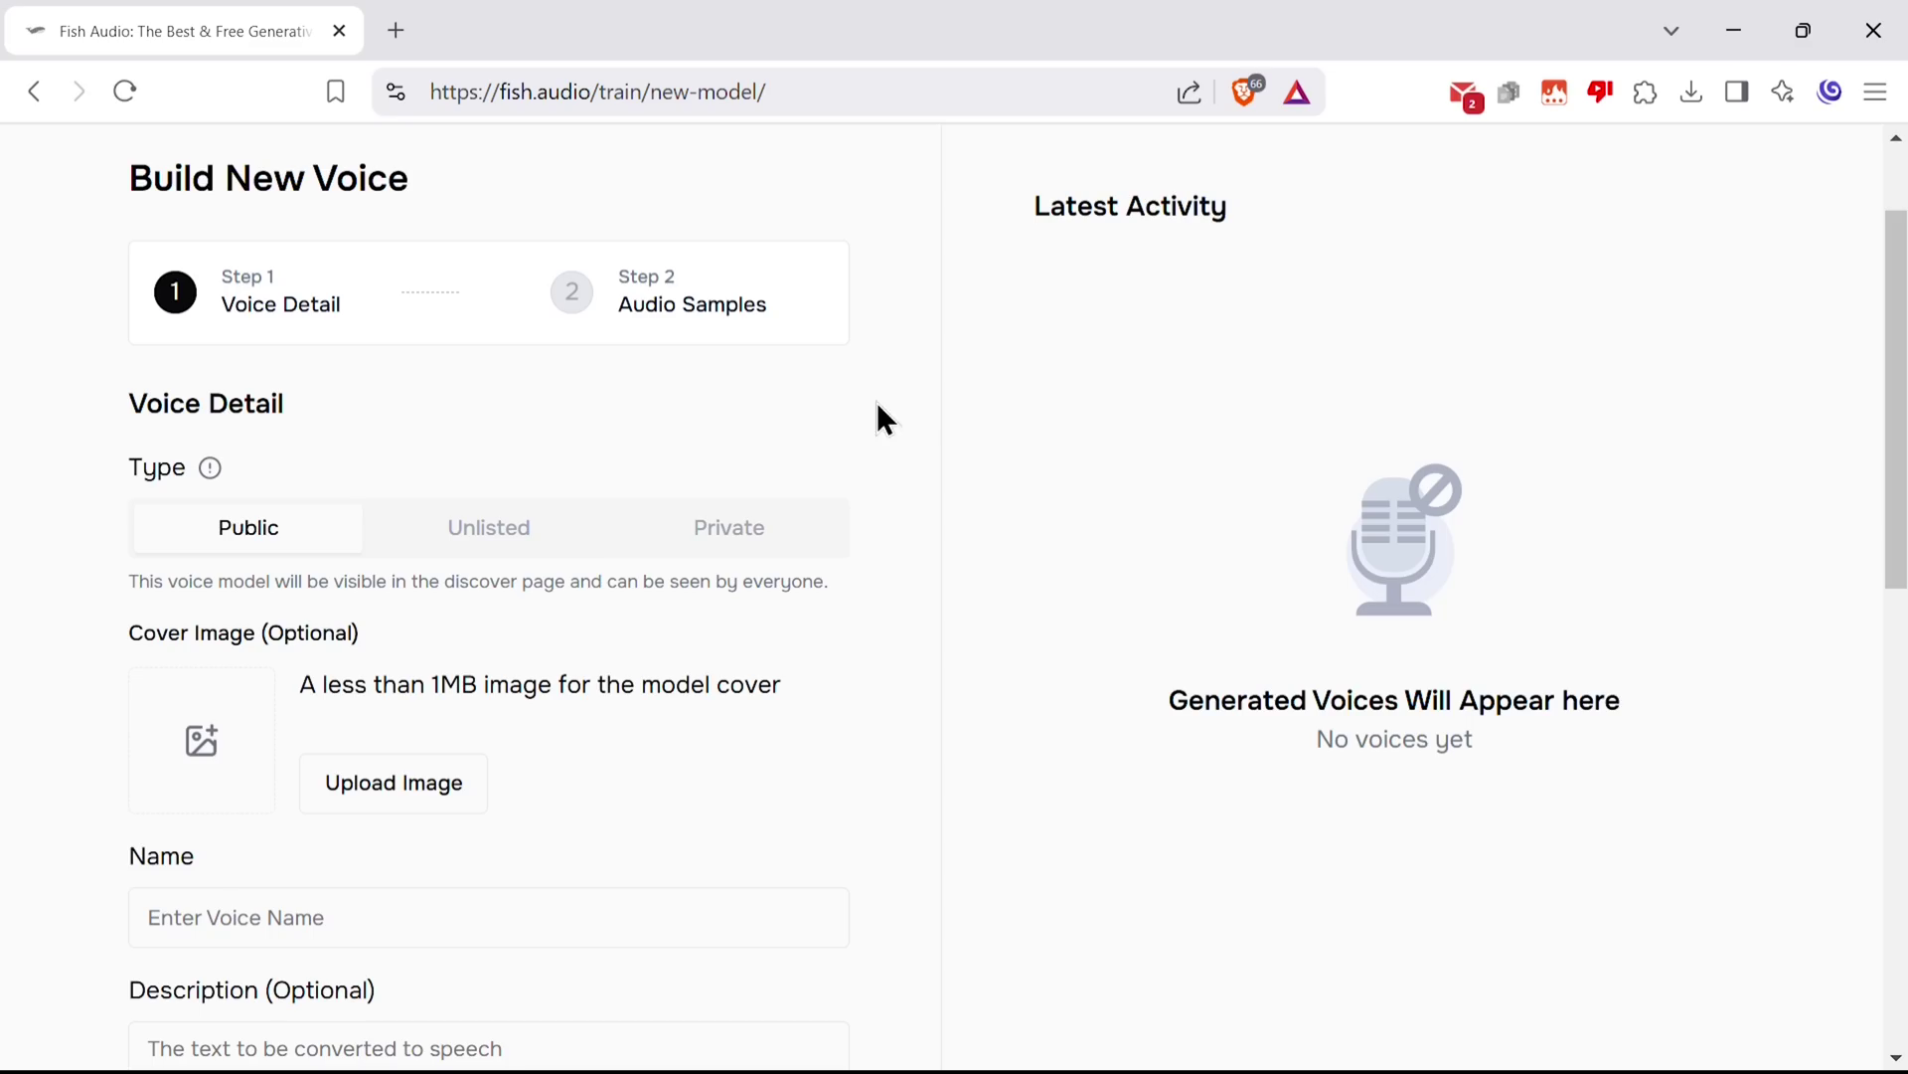
pyautogui.click(452, 533)
pyautogui.click(746, 543)
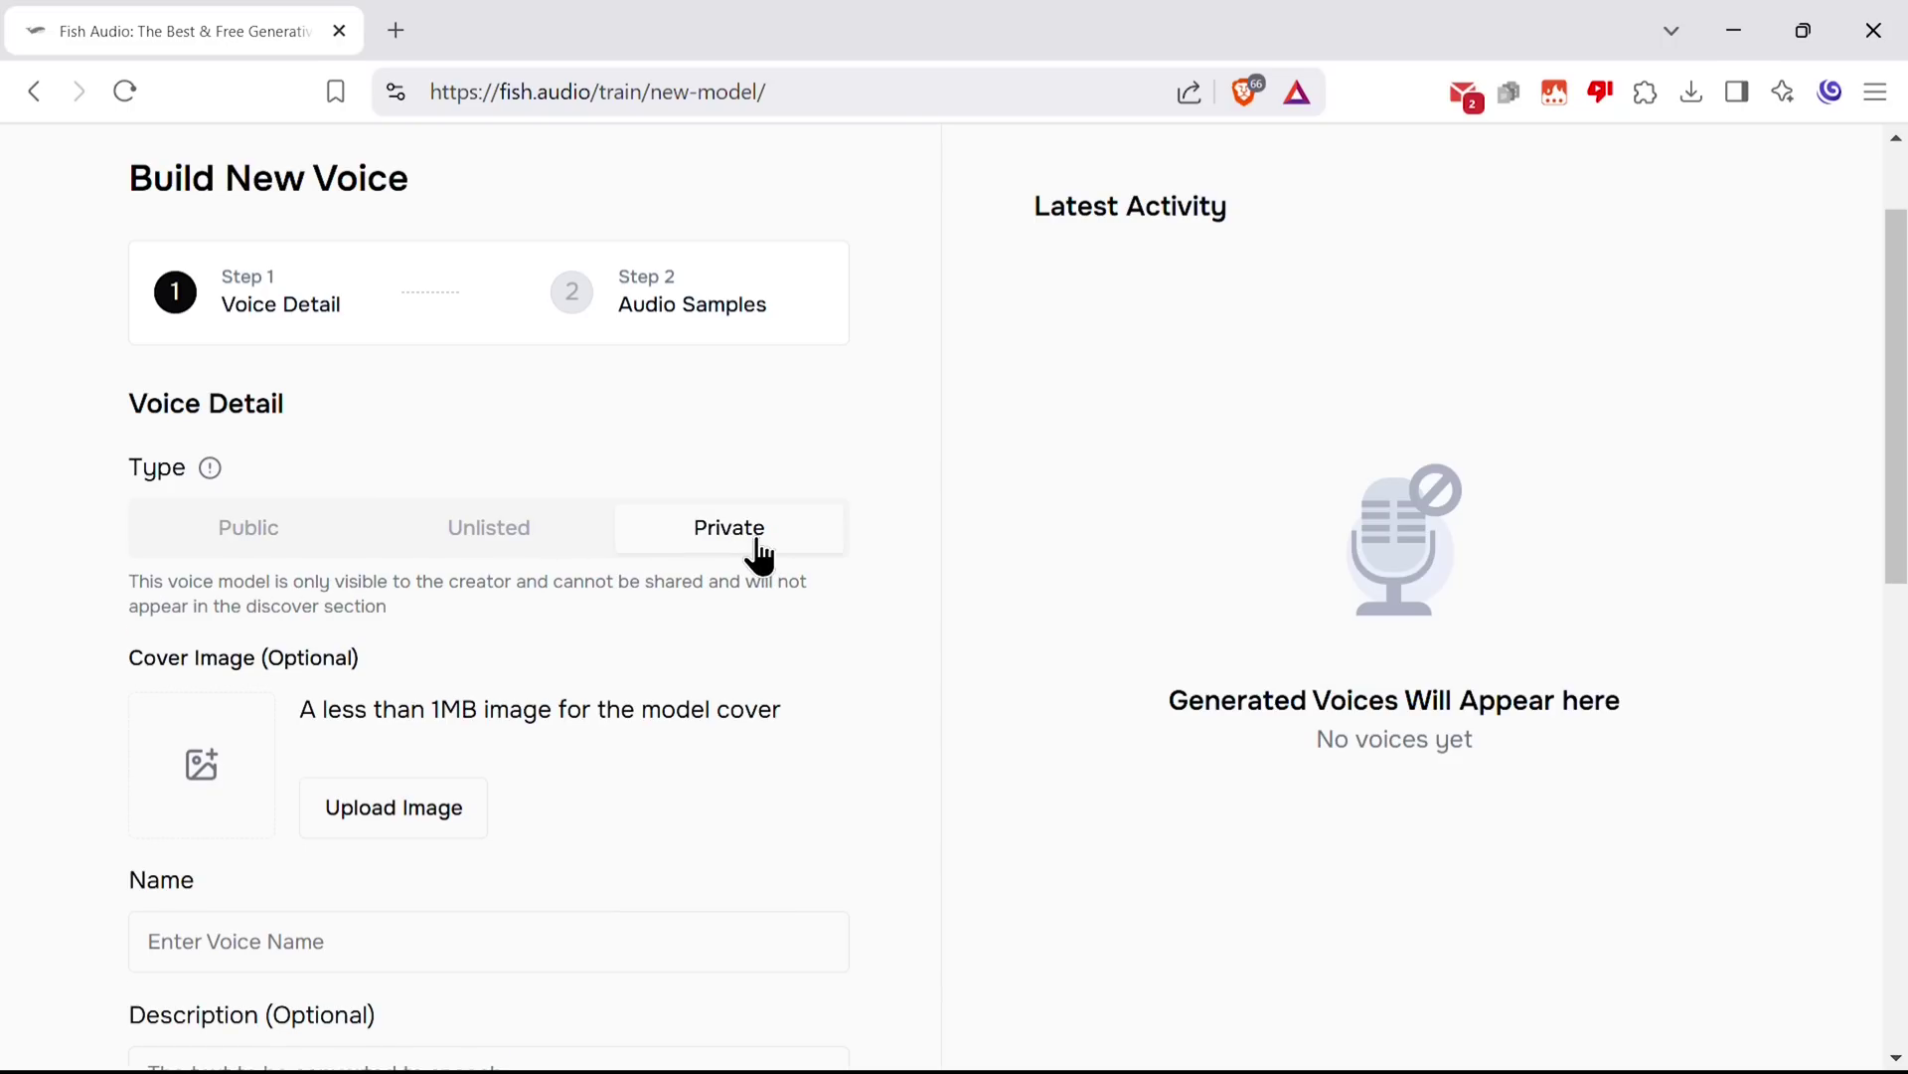
pyautogui.click(277, 552)
pyautogui.scroll(-1, 935, 549)
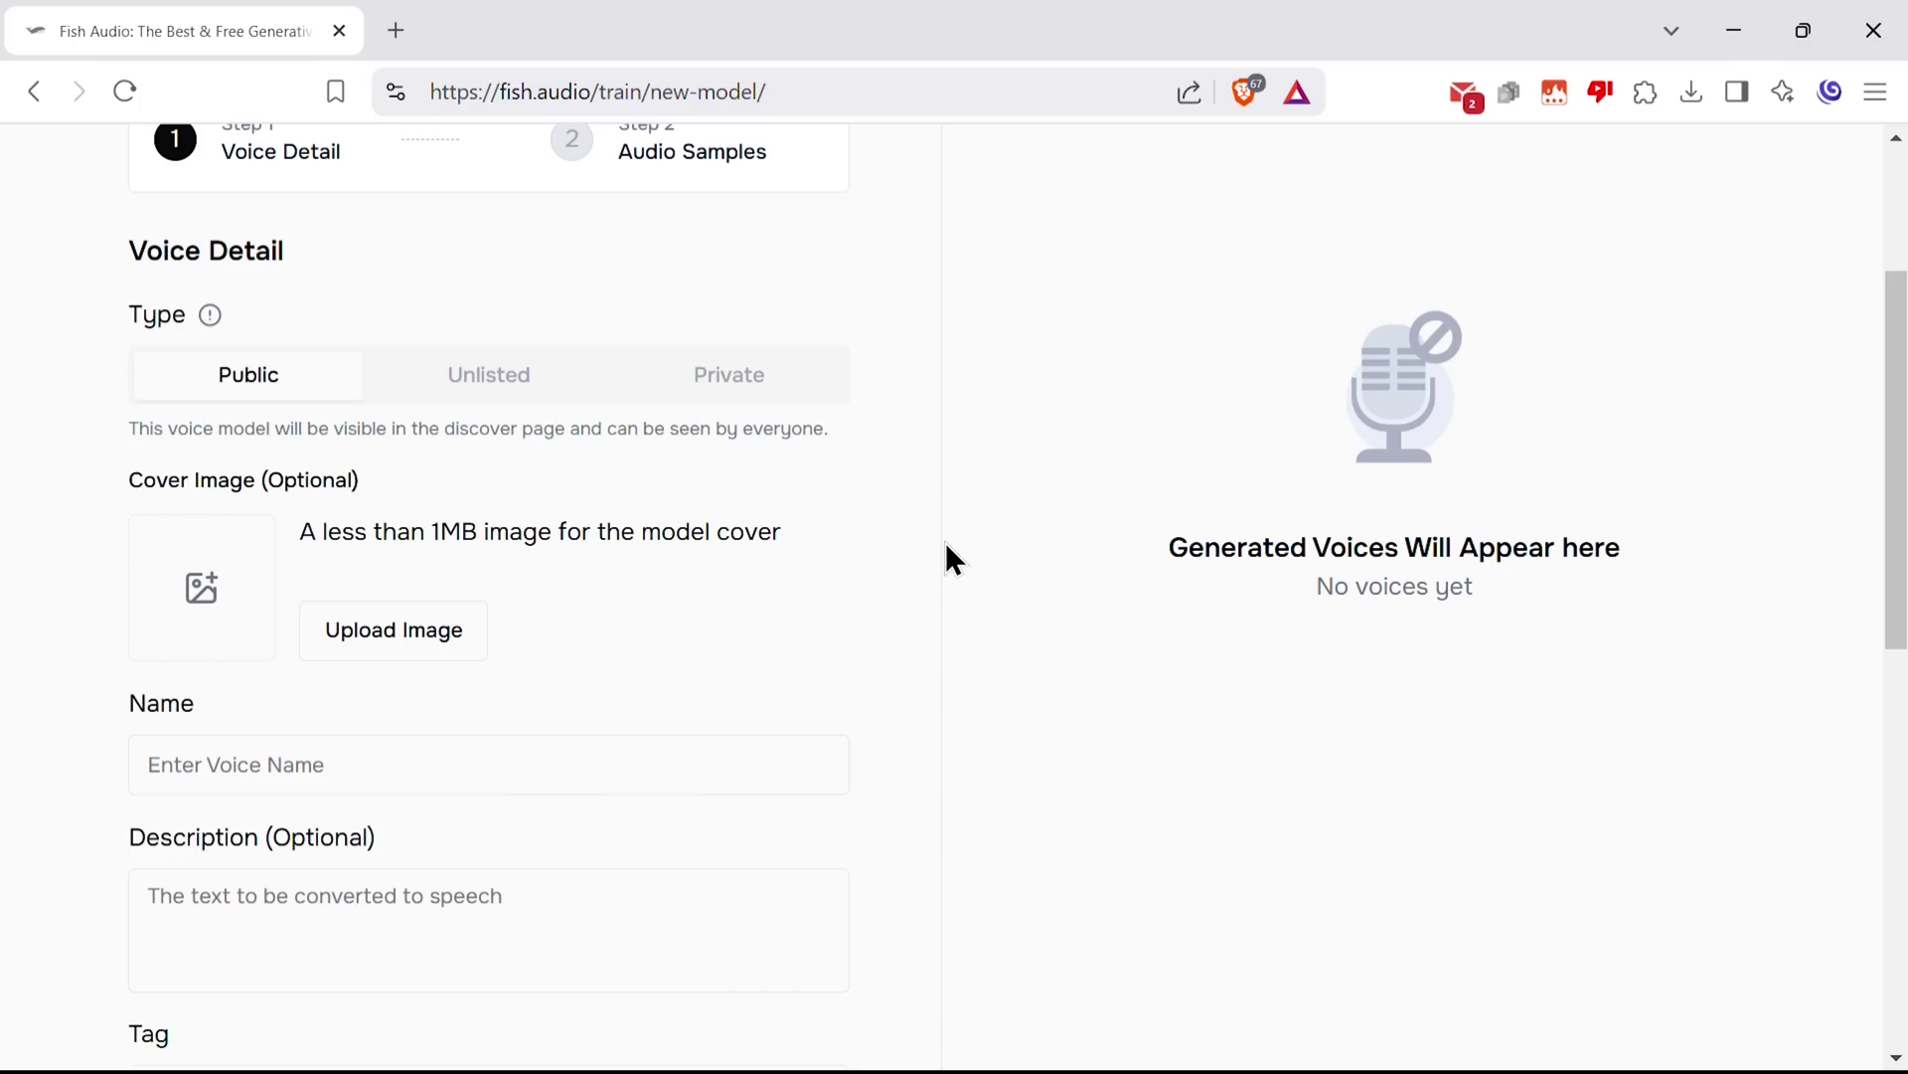
pyautogui.scroll(-1, 945, 541)
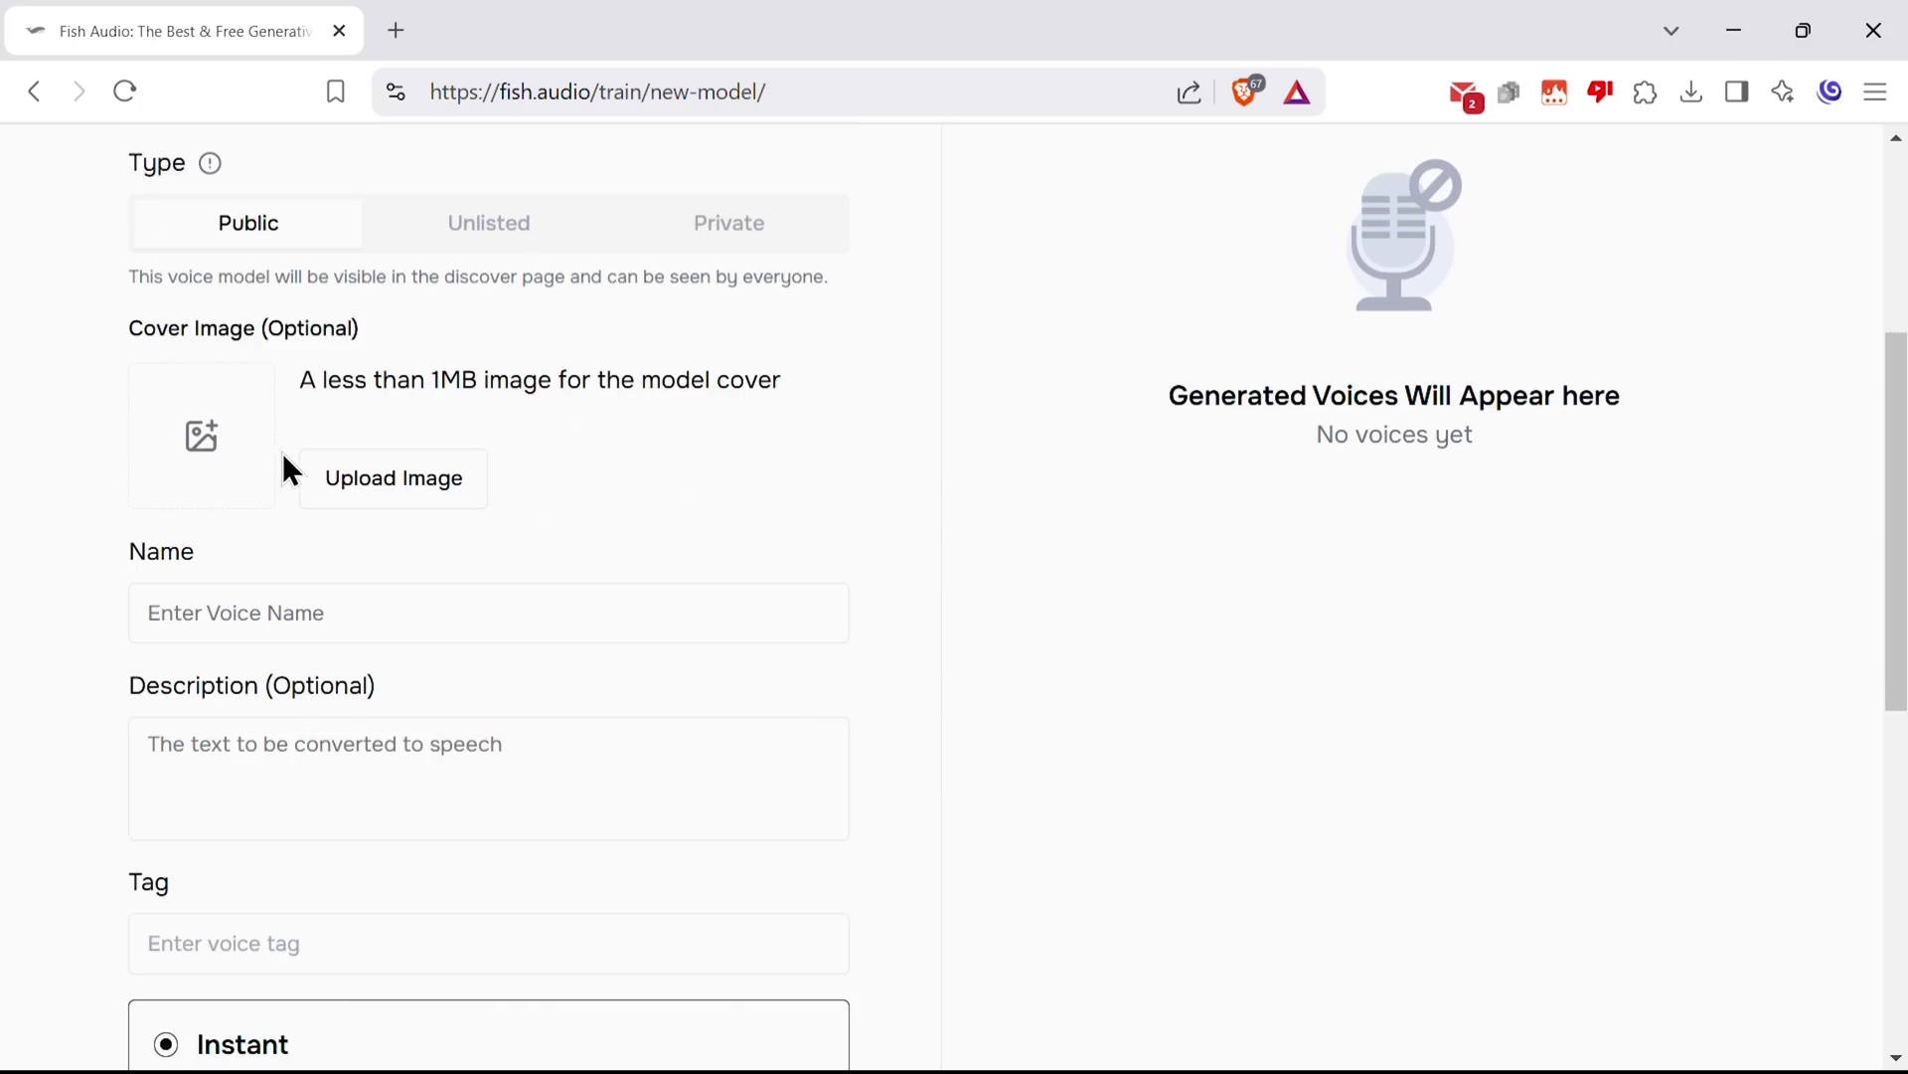
pyautogui.scroll(-1, 404, 389)
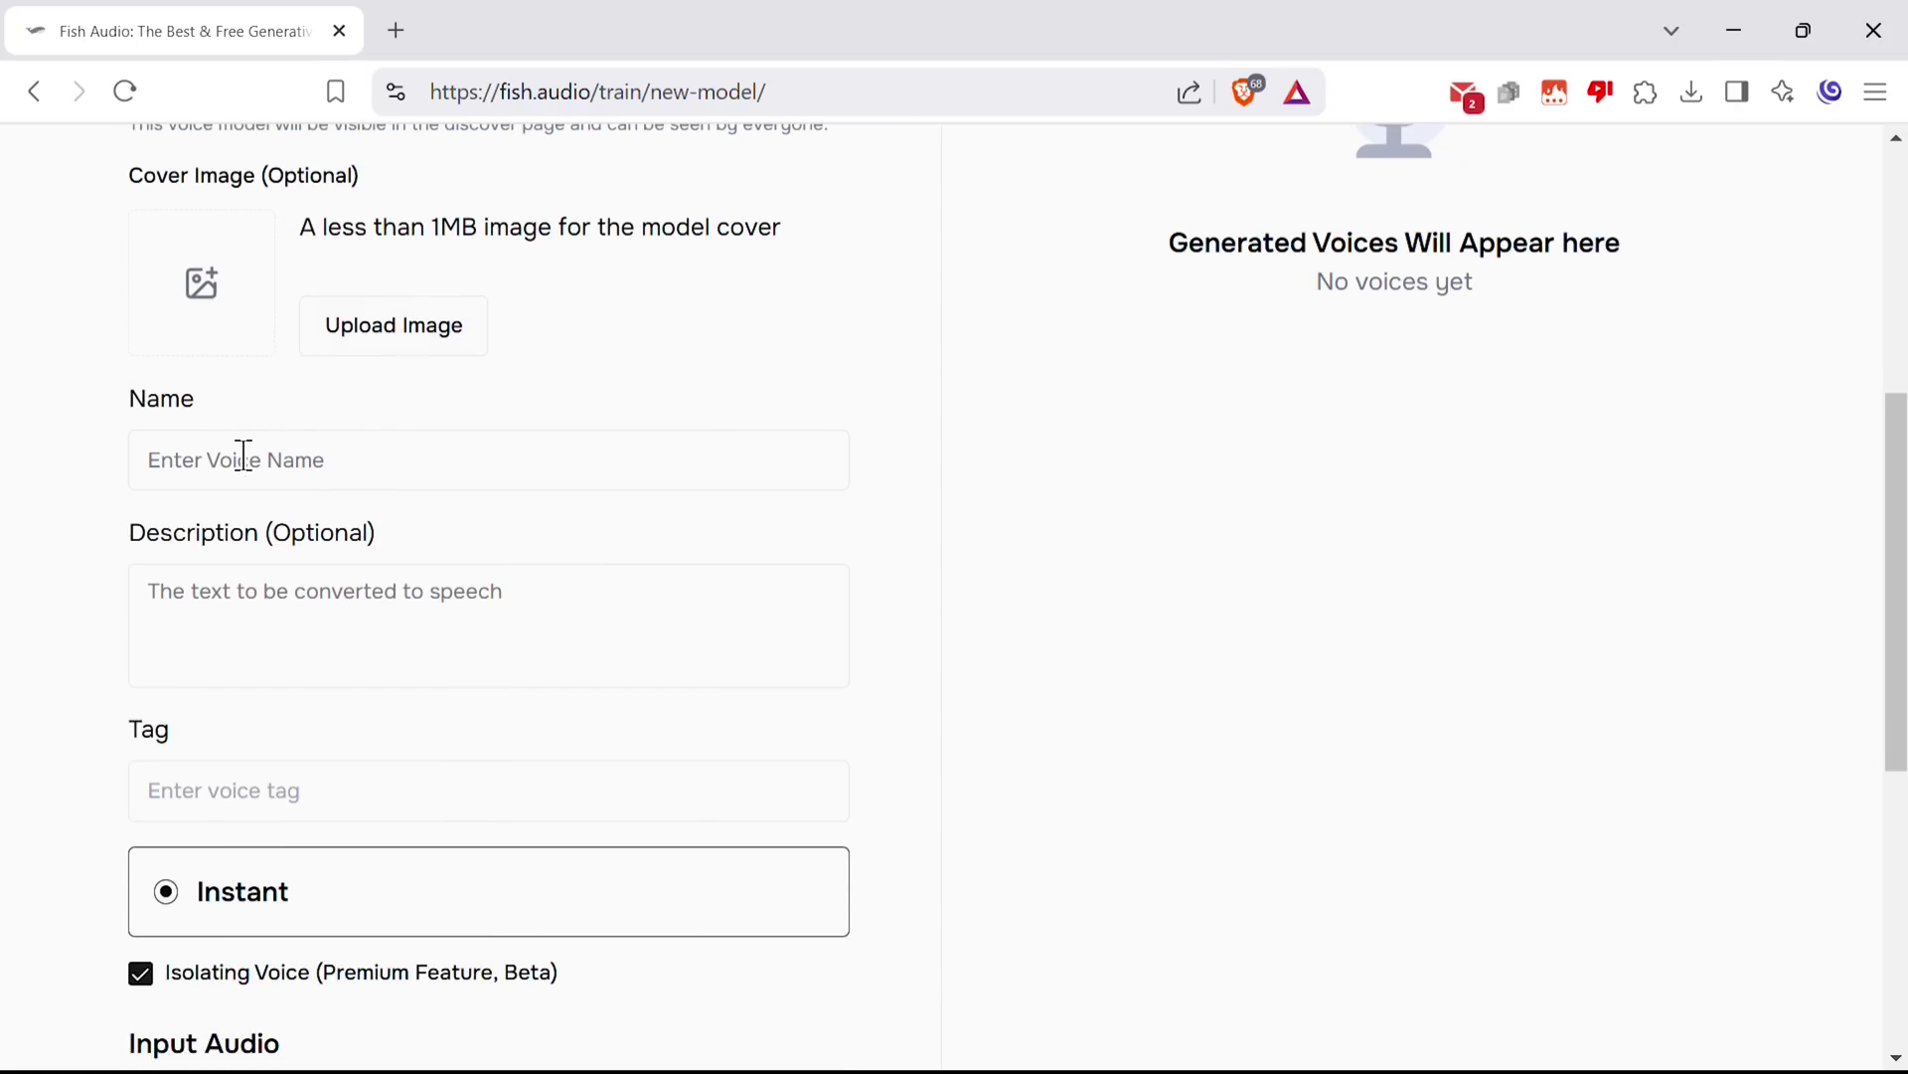
pyautogui.click(244, 459)
pyautogui.scroll(-1, 244, 460)
pyautogui.click(244, 449)
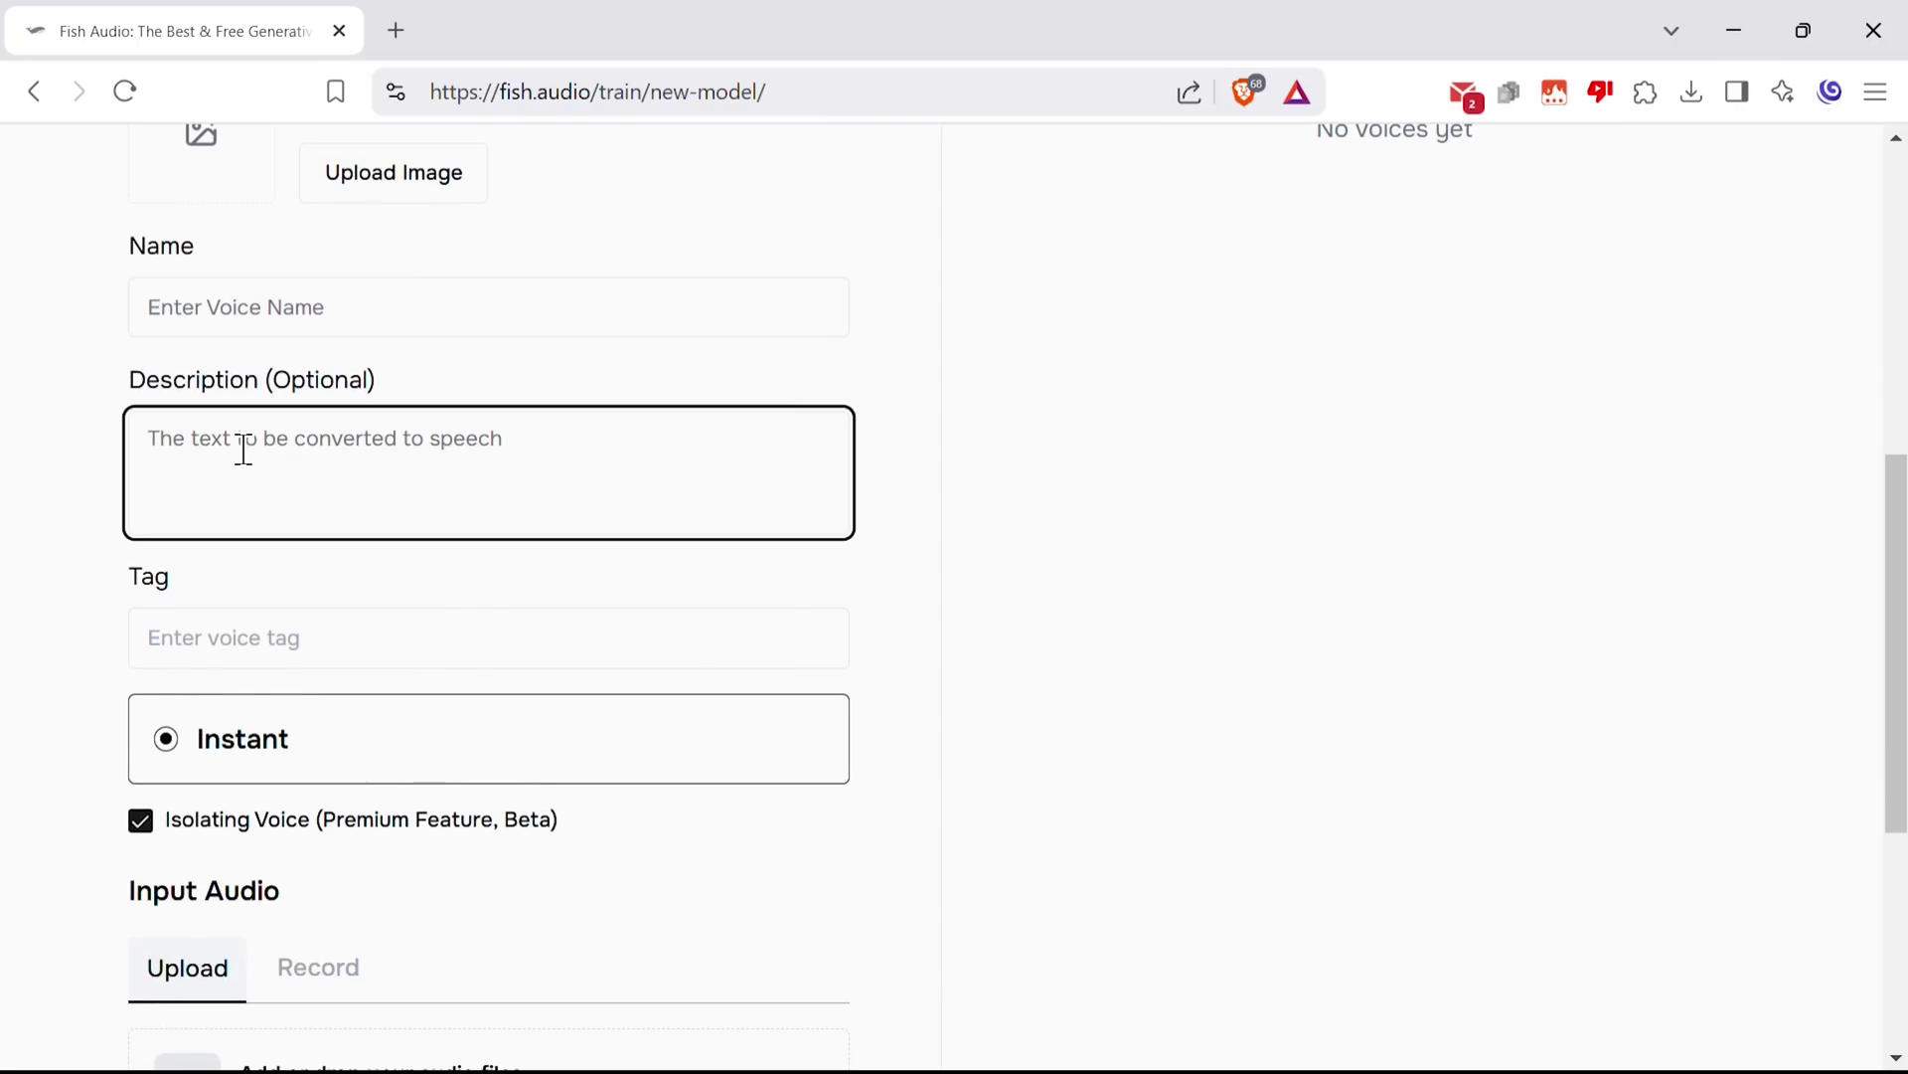
pyautogui.scroll(-1, 242, 455)
pyautogui.click(205, 487)
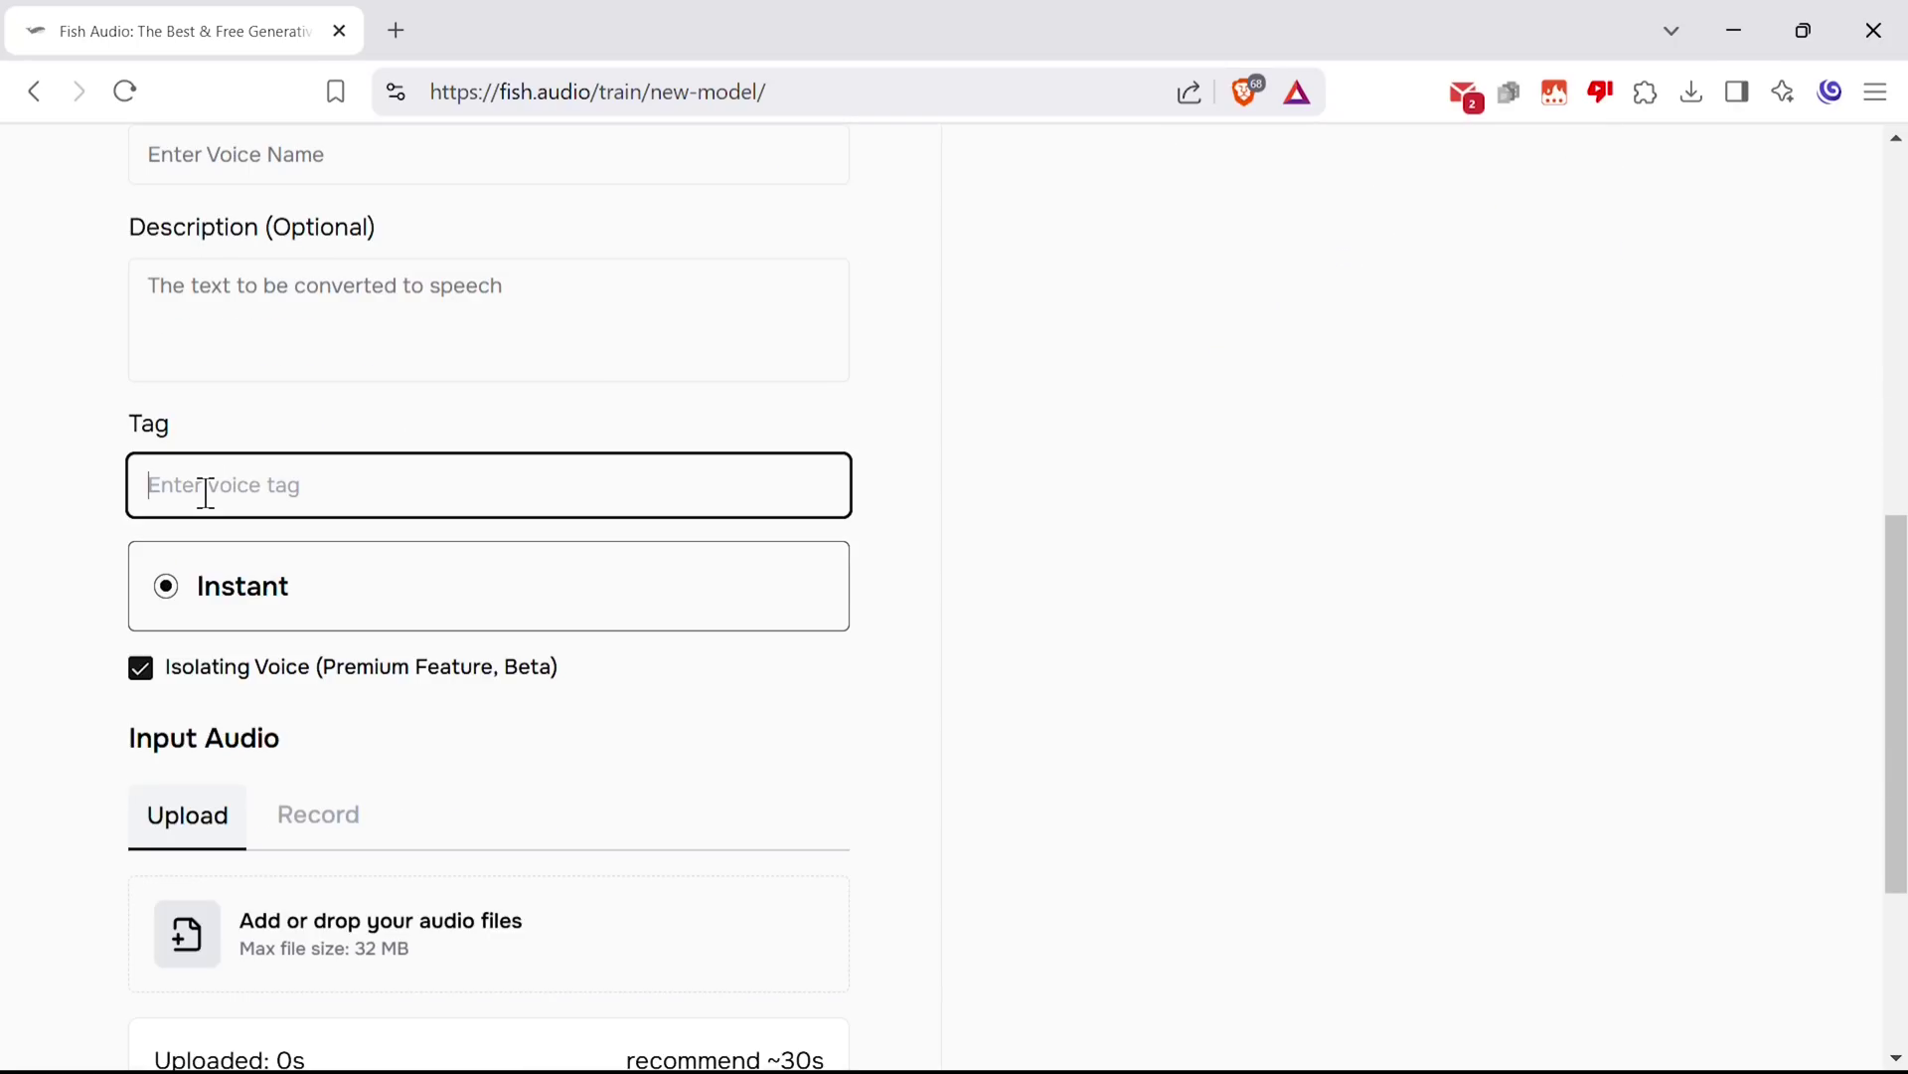
pyautogui.scroll(-1, 204, 488)
pyautogui.scroll(-1, 264, 463)
pyautogui.scroll(-1, 263, 463)
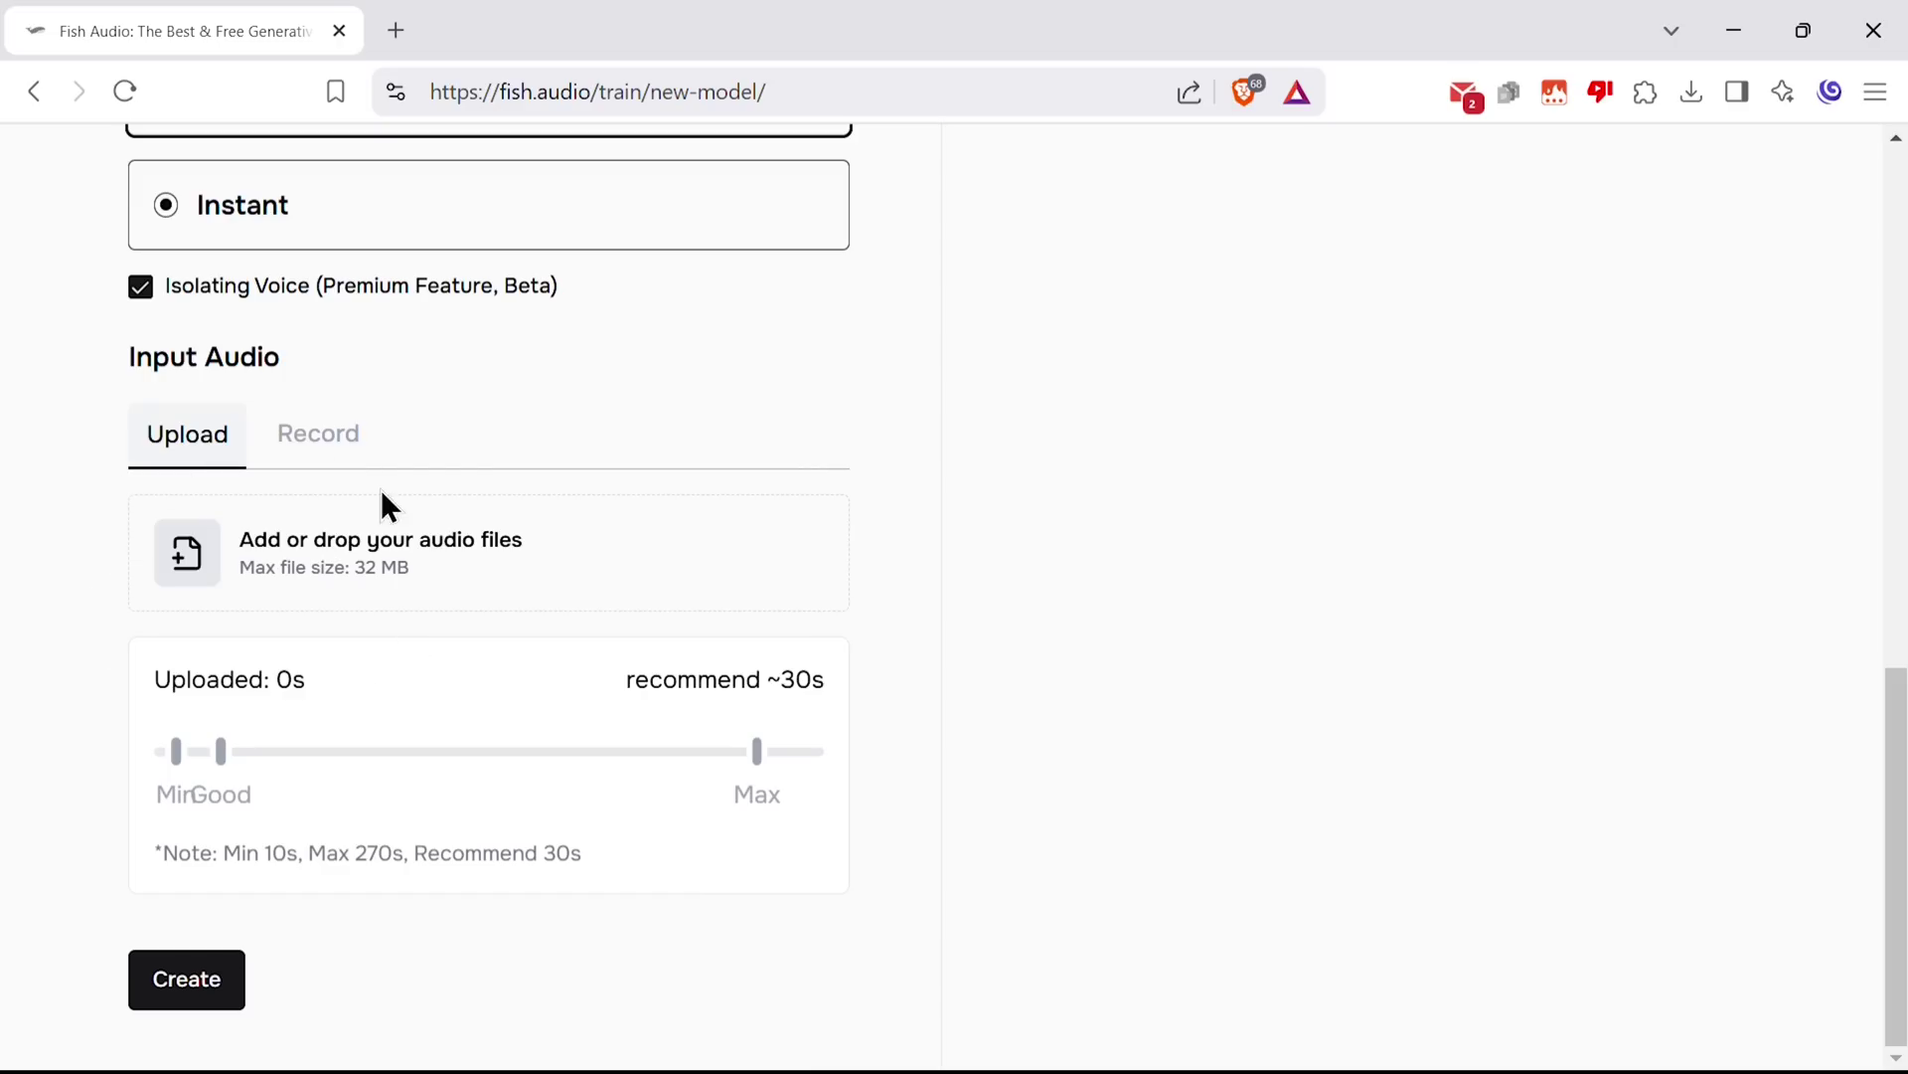
pyautogui.scroll(1, 380, 489)
pyautogui.click(318, 552)
pyautogui.scroll(-1, 204, 564)
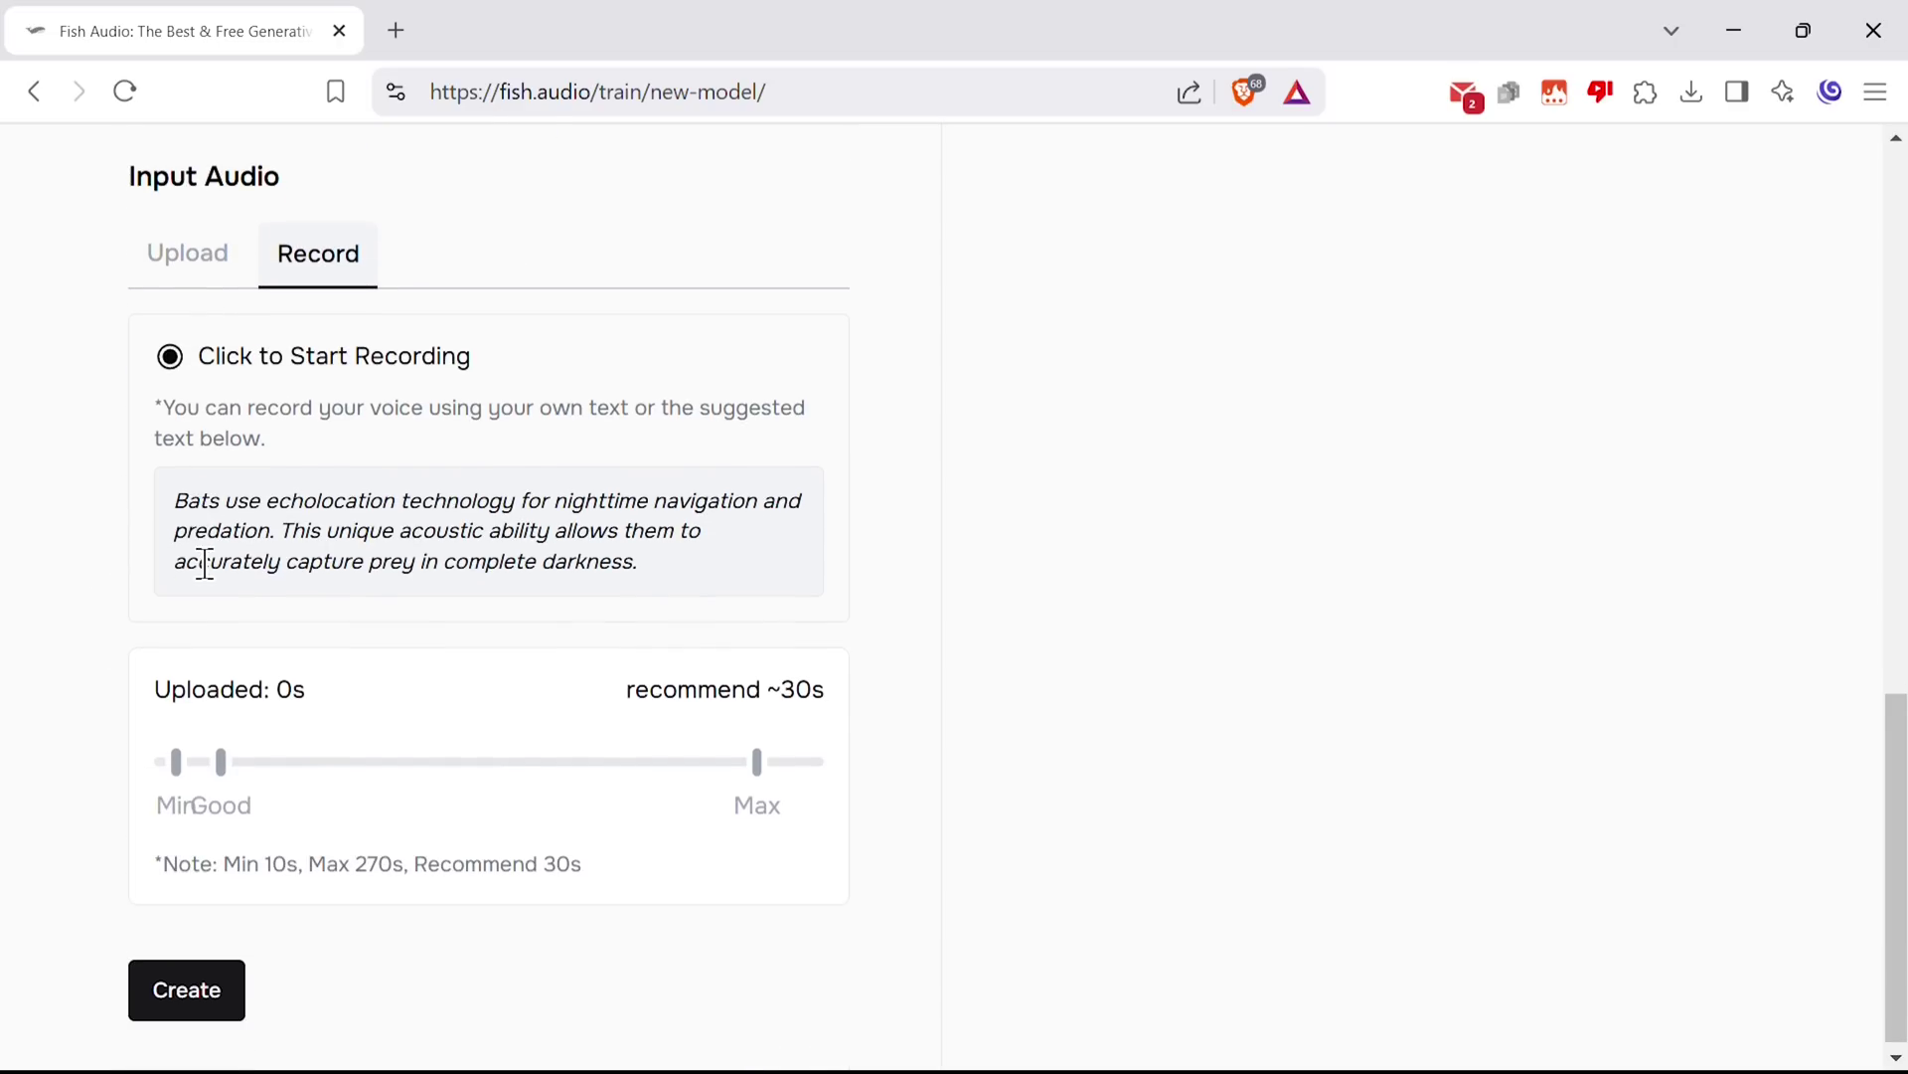
pyautogui.scroll(1, 205, 564)
pyautogui.click(171, 429)
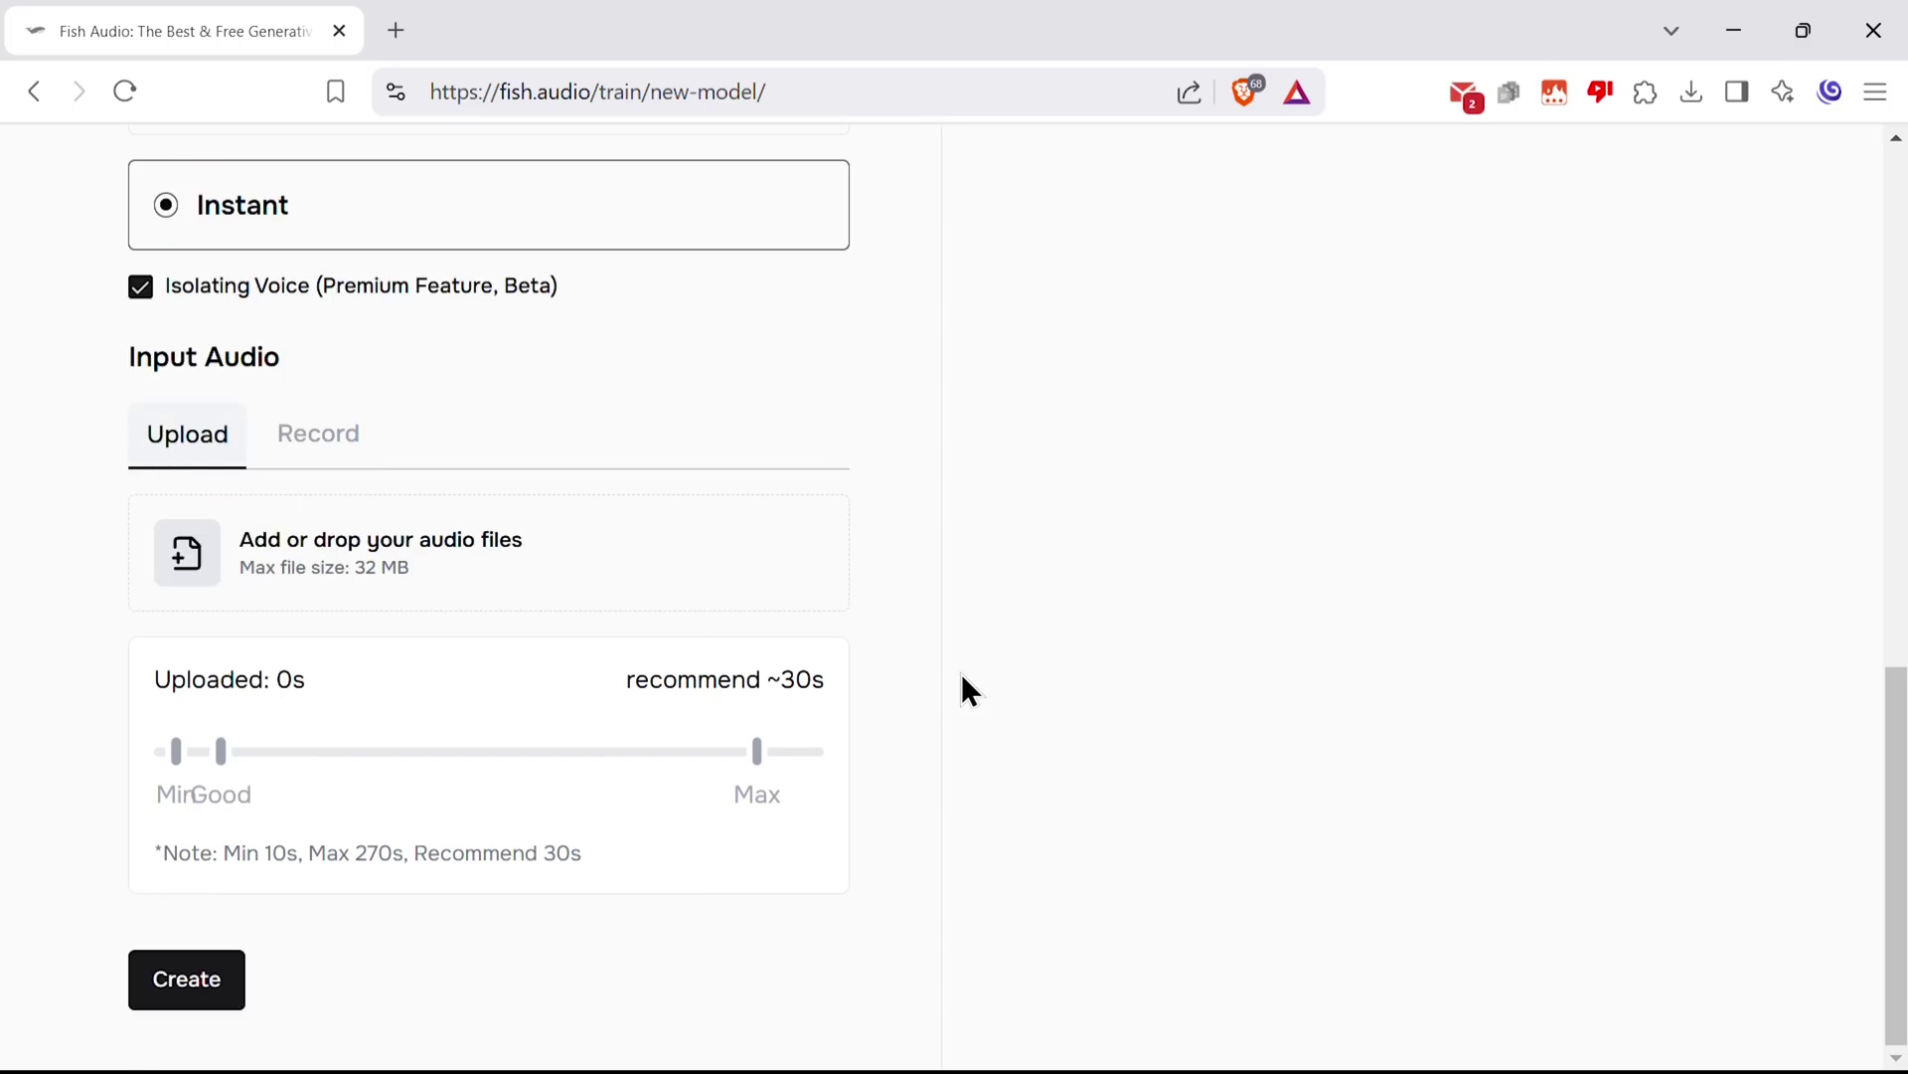
pyautogui.scroll(1, 977, 660)
pyautogui.scroll(1, 984, 658)
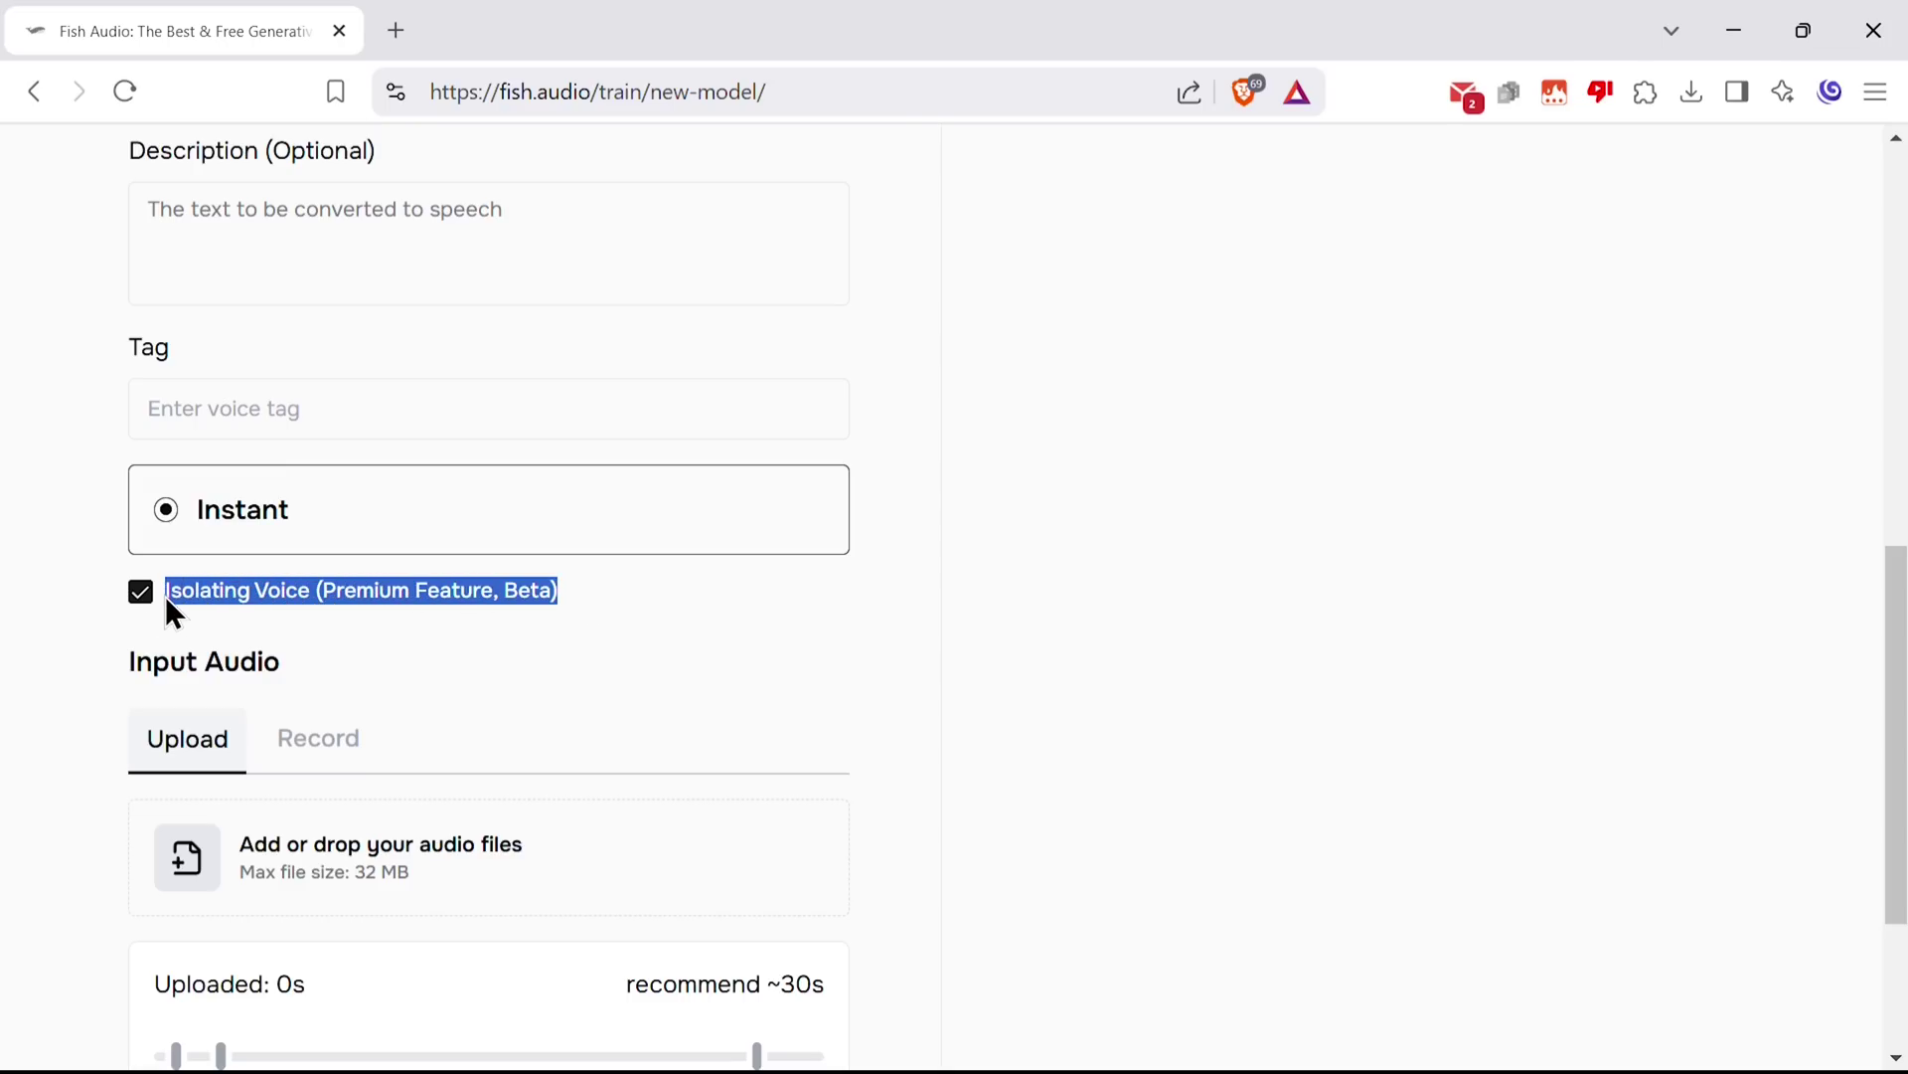
pyautogui.click(657, 620)
pyautogui.scroll(3, 948, 732)
pyautogui.scroll(3, 978, 724)
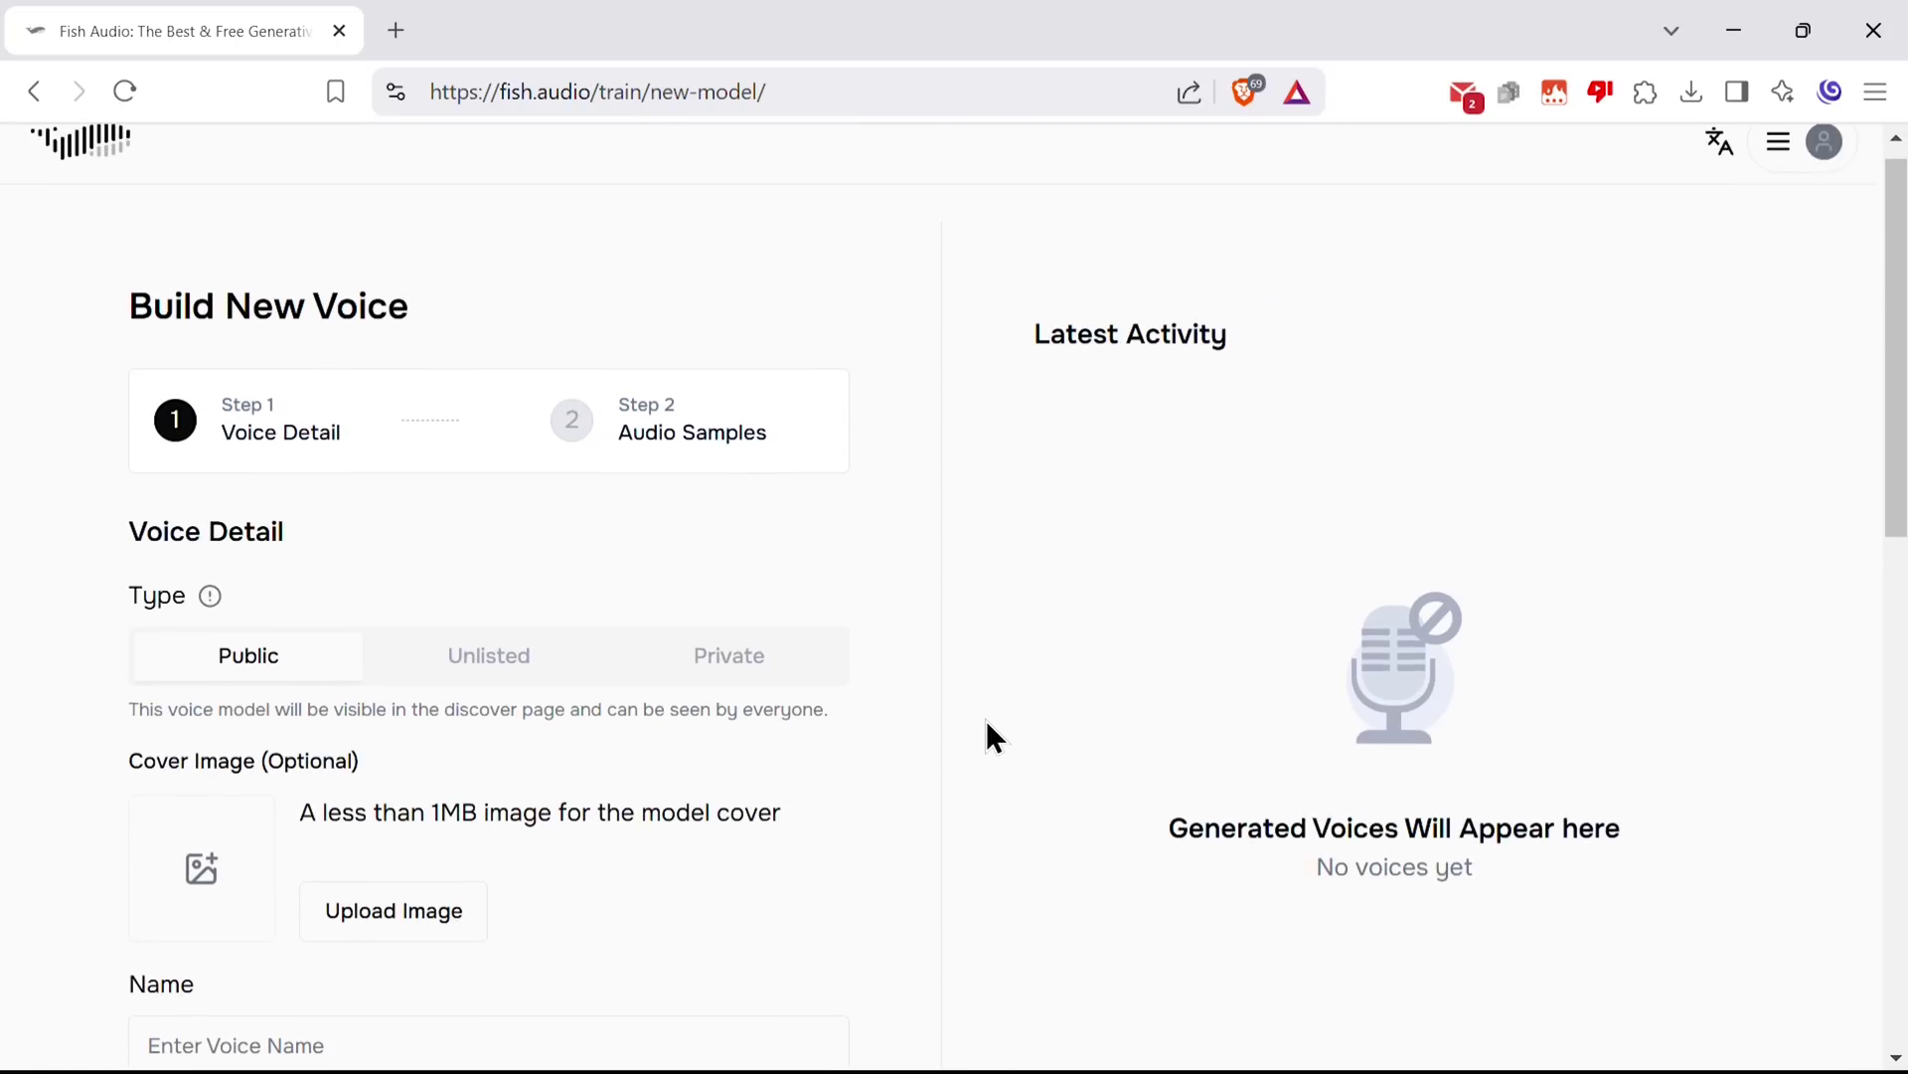
pyautogui.scroll(-1, 992, 628)
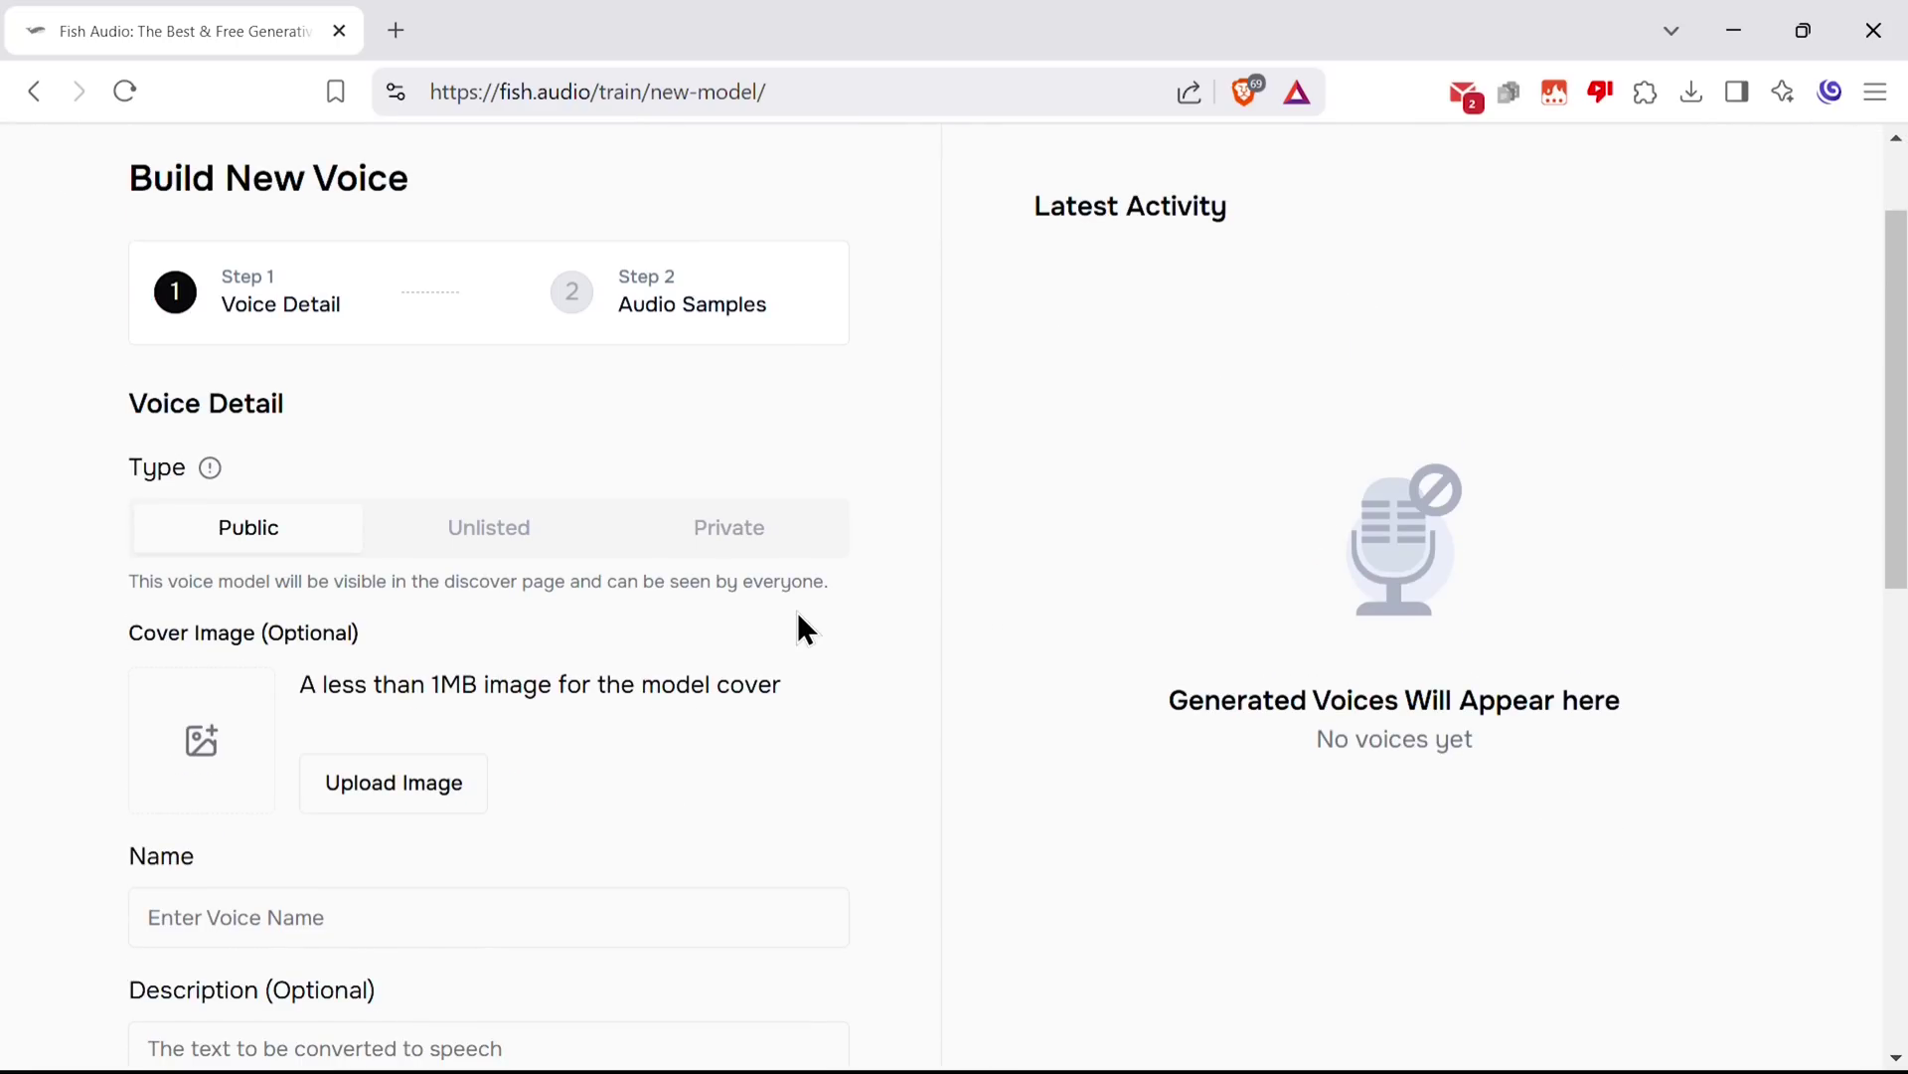
# Create a private voice named Daniel from the DD.mp3 recording
pyautogui.click(712, 530)
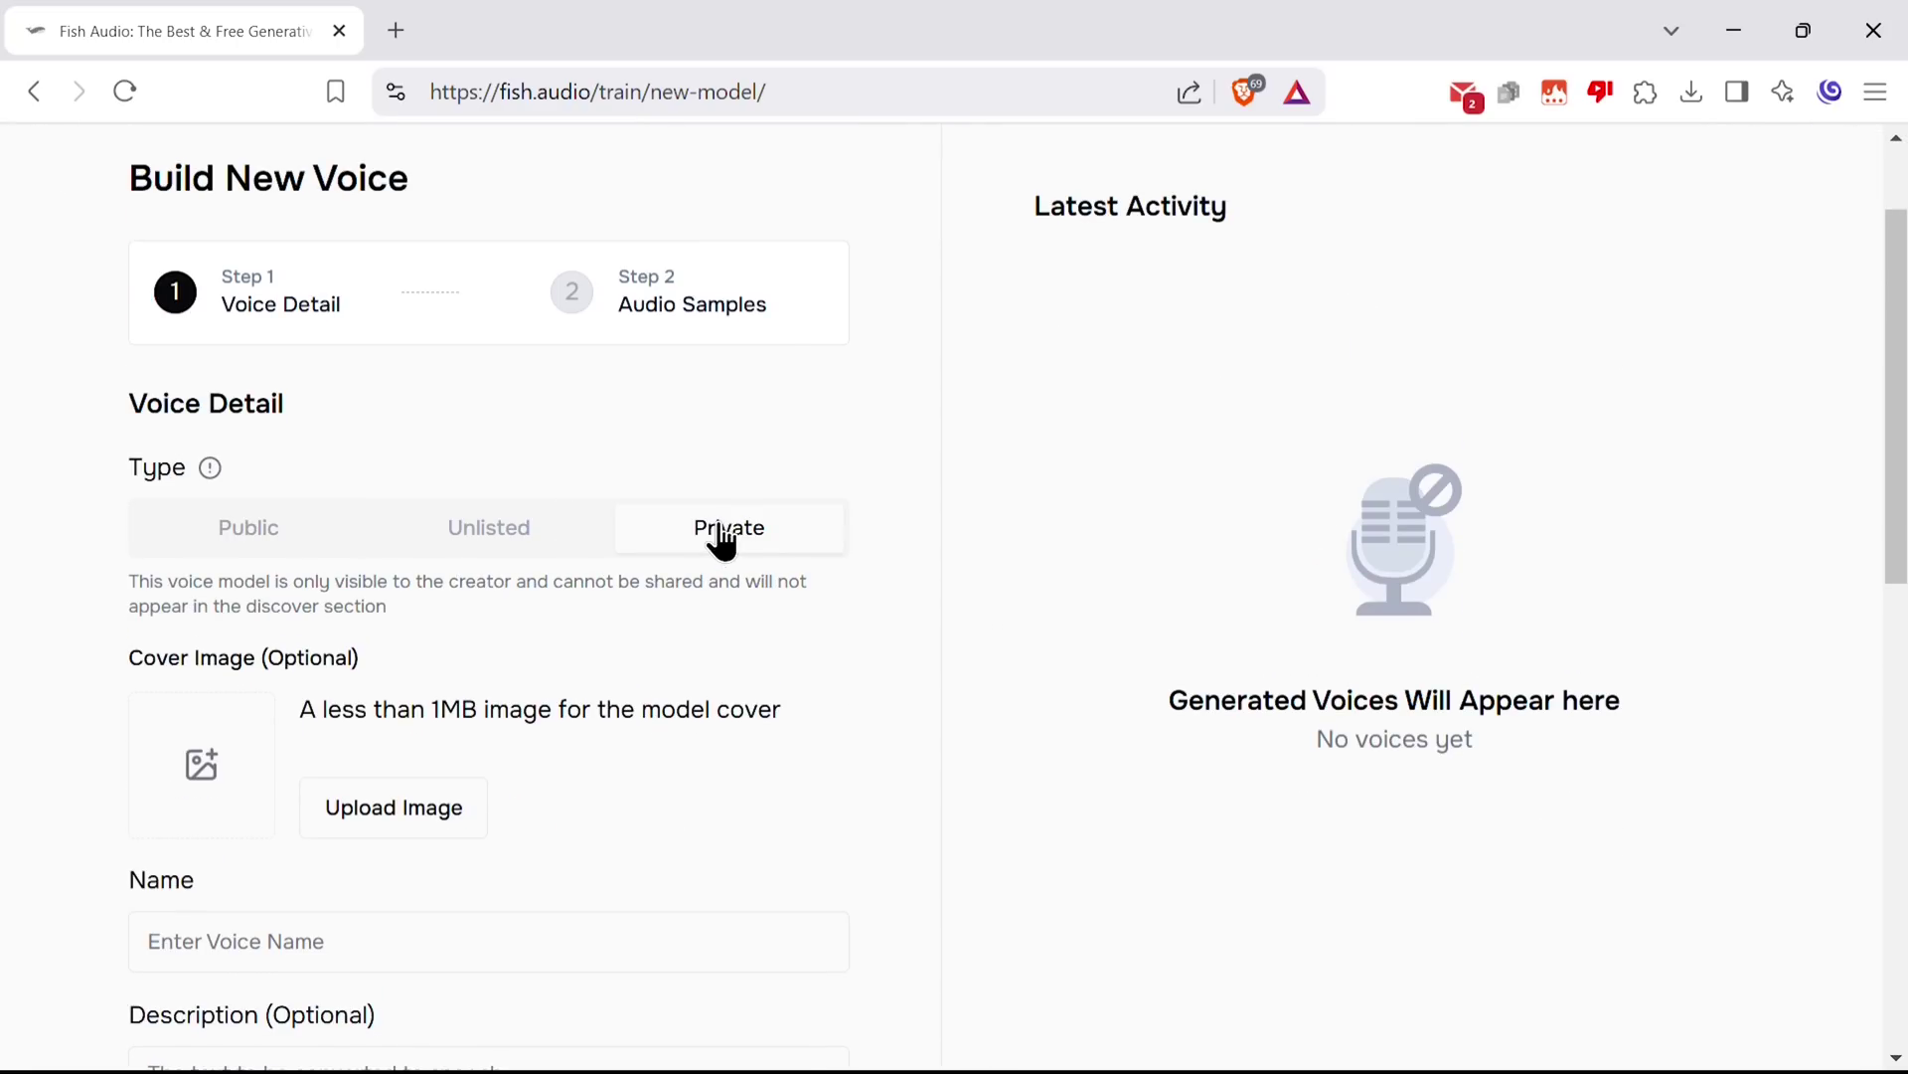
pyautogui.scroll(-2, 722, 568)
pyautogui.scroll(-1, 705, 580)
pyautogui.click(304, 485)
pyautogui.write('Daniel')
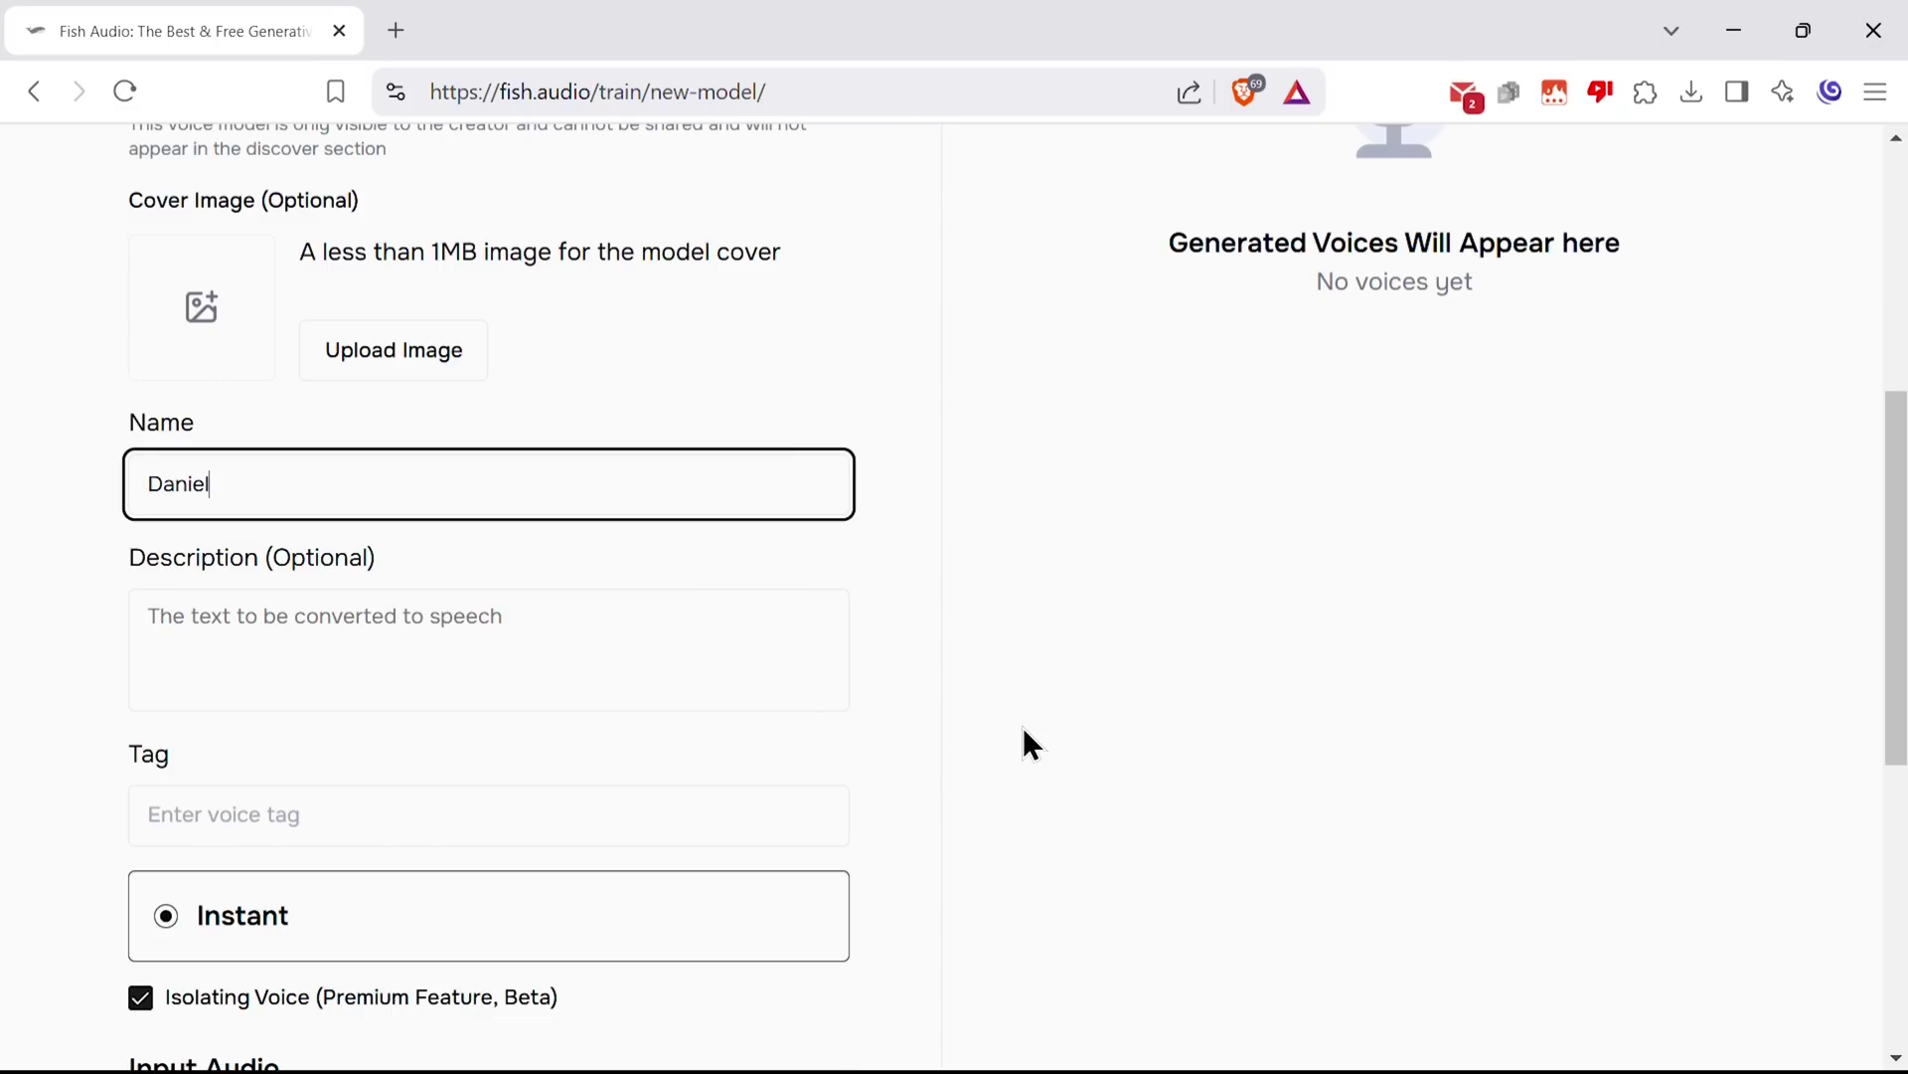
pyautogui.scroll(-2, 1023, 726)
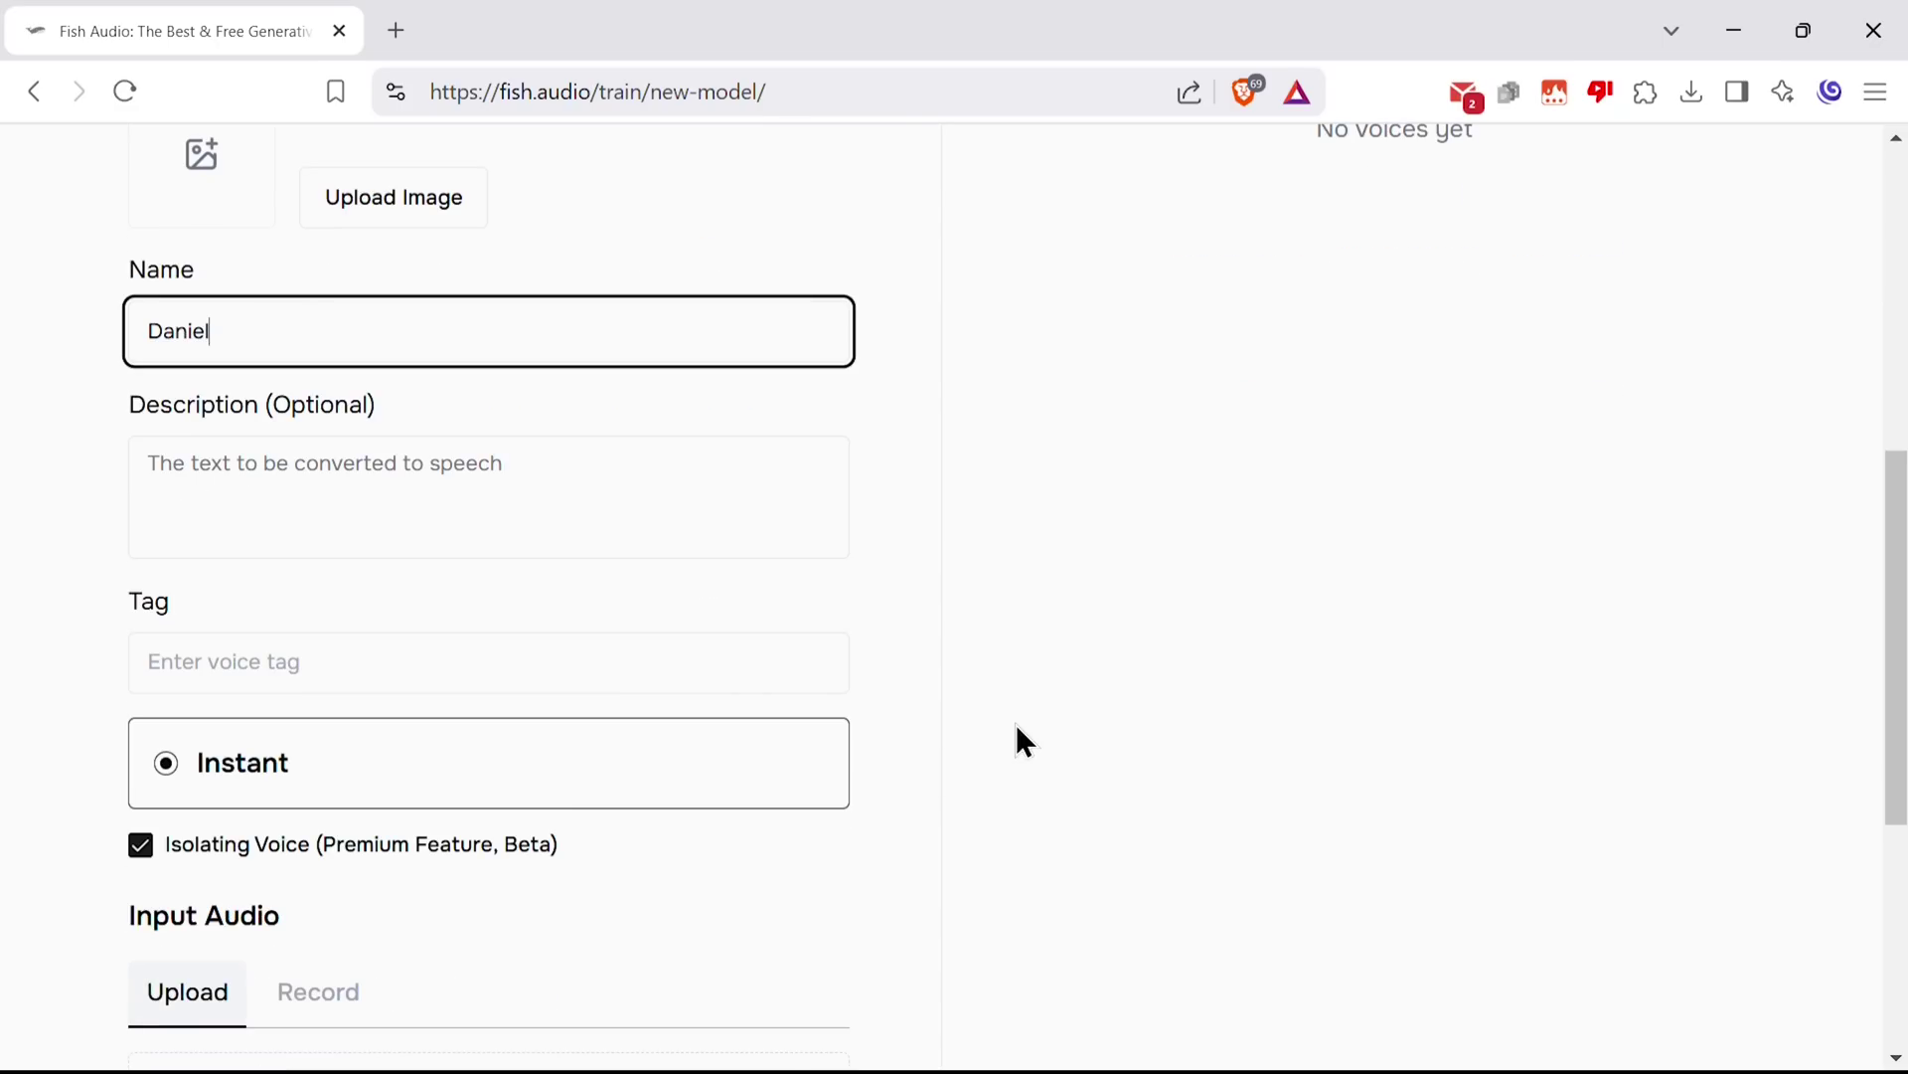
pyautogui.scroll(-2, 1031, 714)
pyautogui.scroll(-1, 1030, 714)
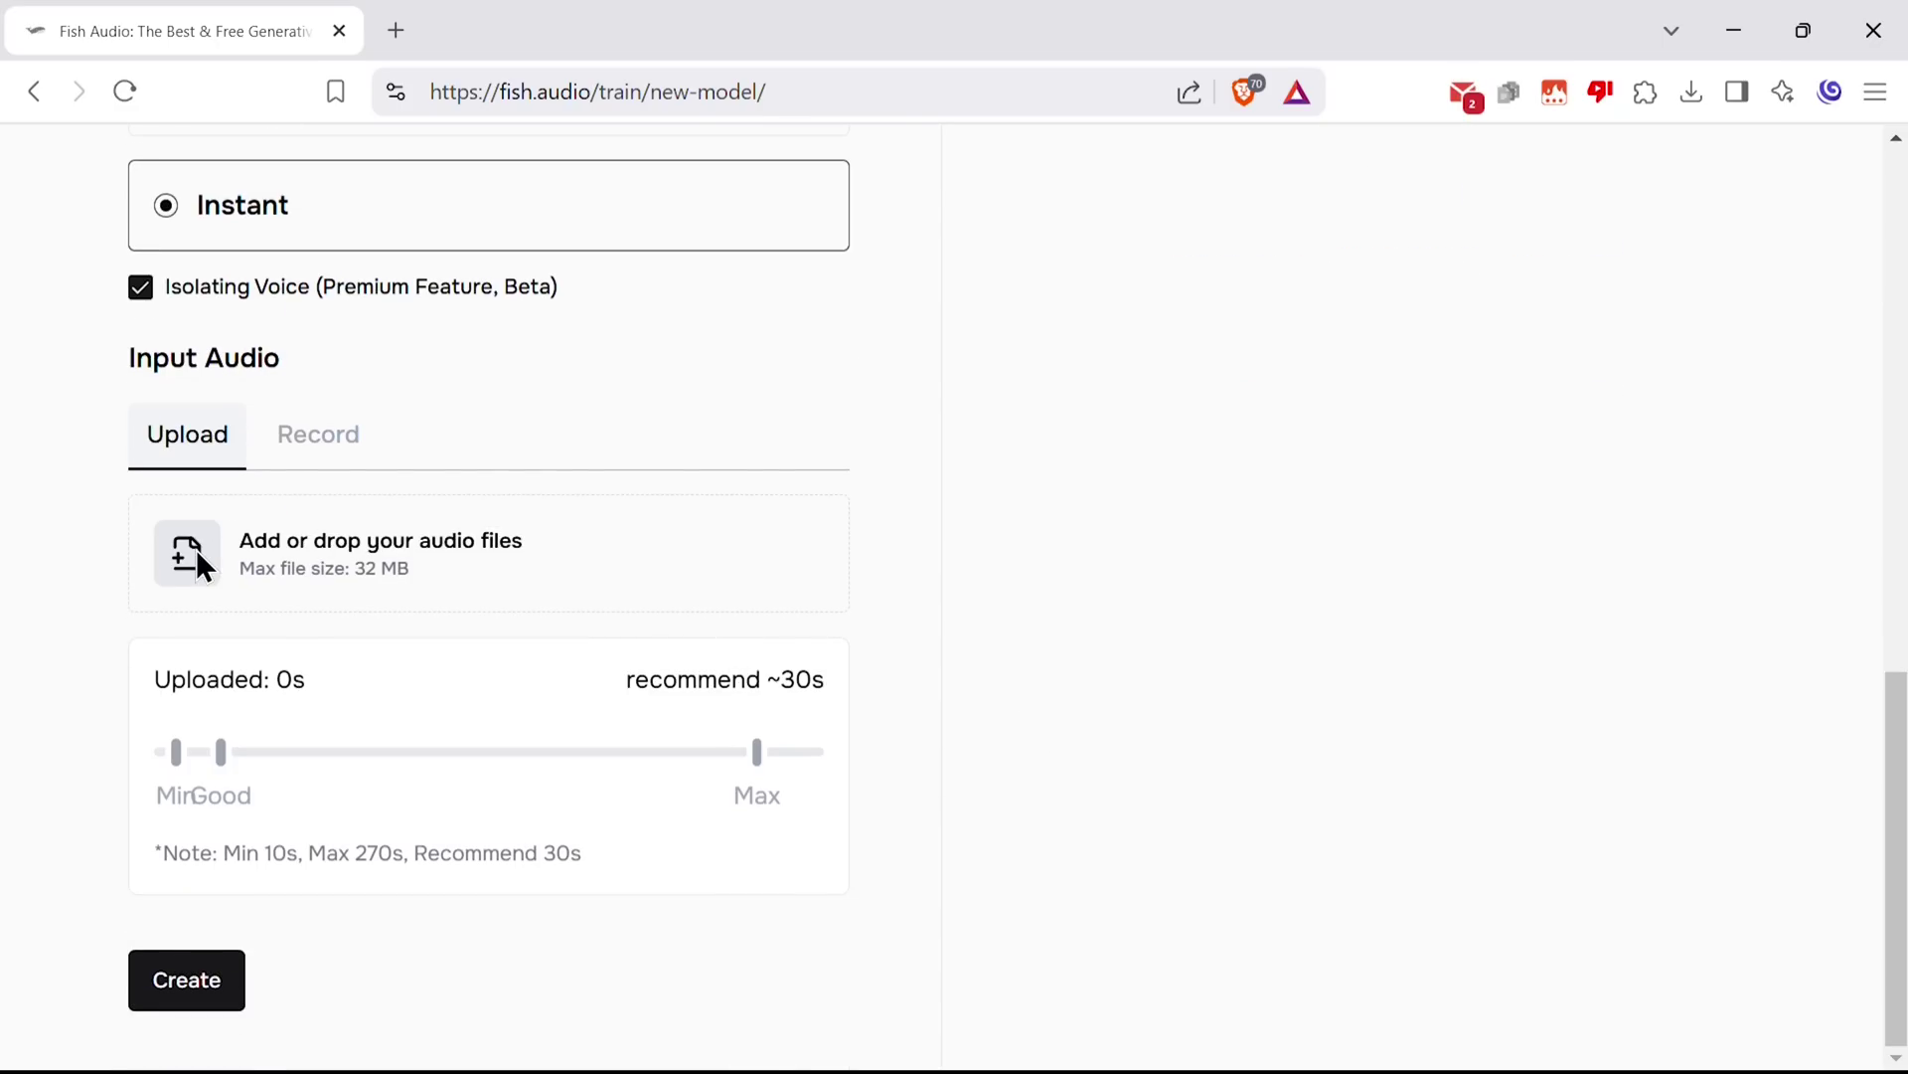
pyautogui.click(196, 549)
pyautogui.doubleClick(372, 181)
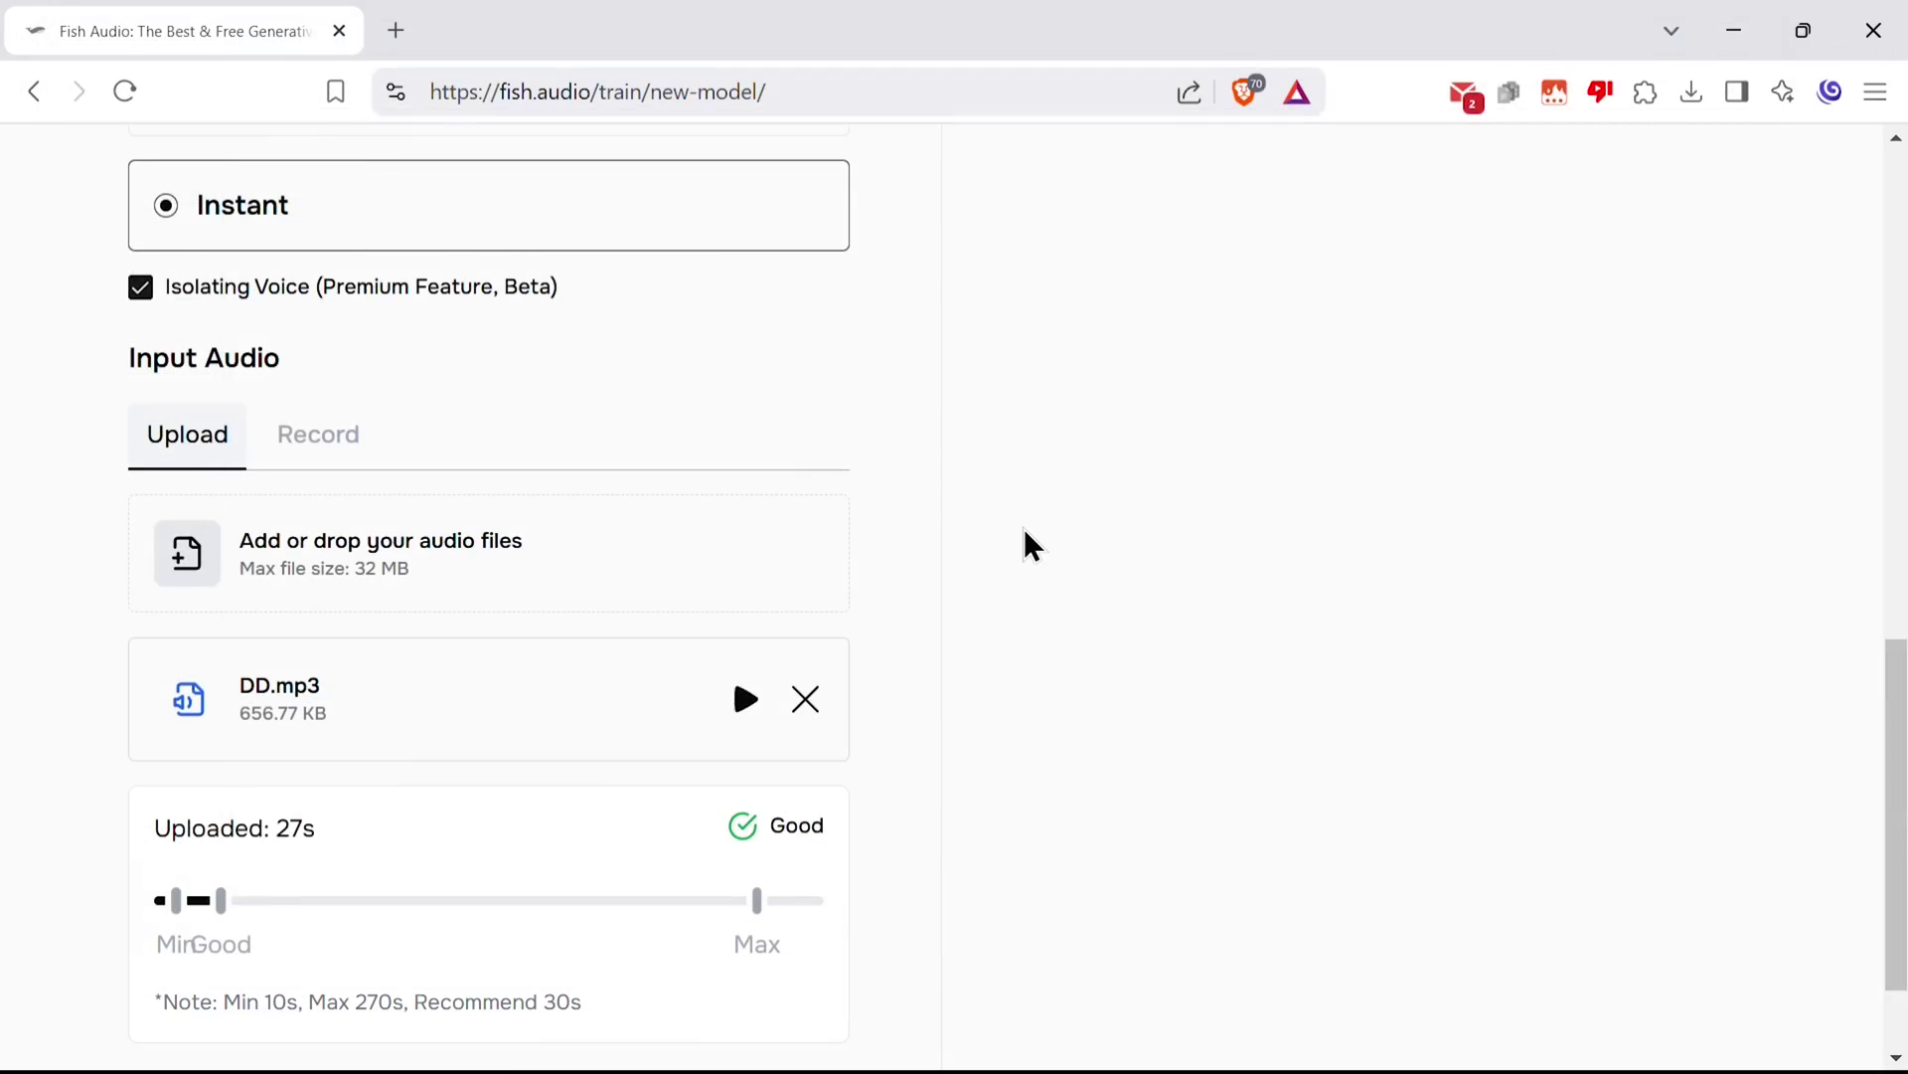
pyautogui.scroll(-1, 1025, 528)
pyautogui.scroll(1, 1028, 528)
pyautogui.scroll(-1, 1016, 624)
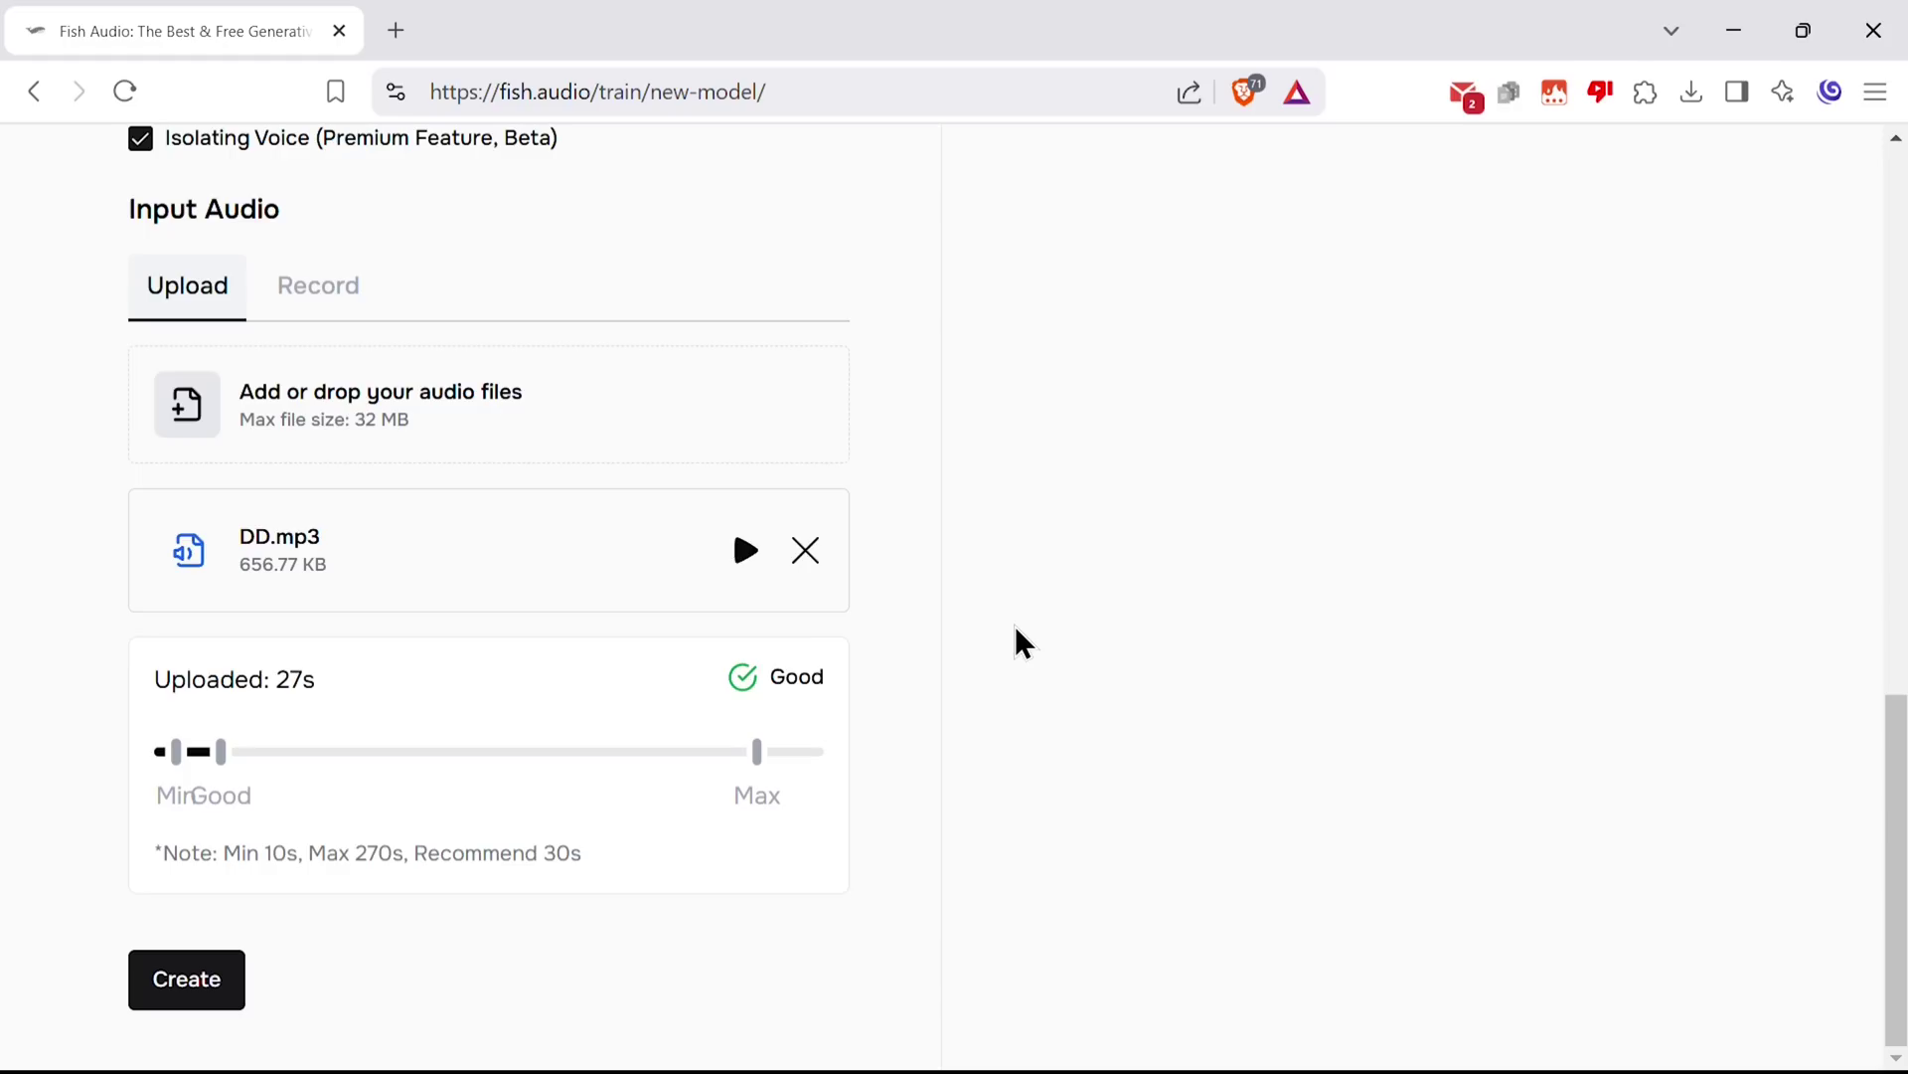
pyautogui.click(186, 980)
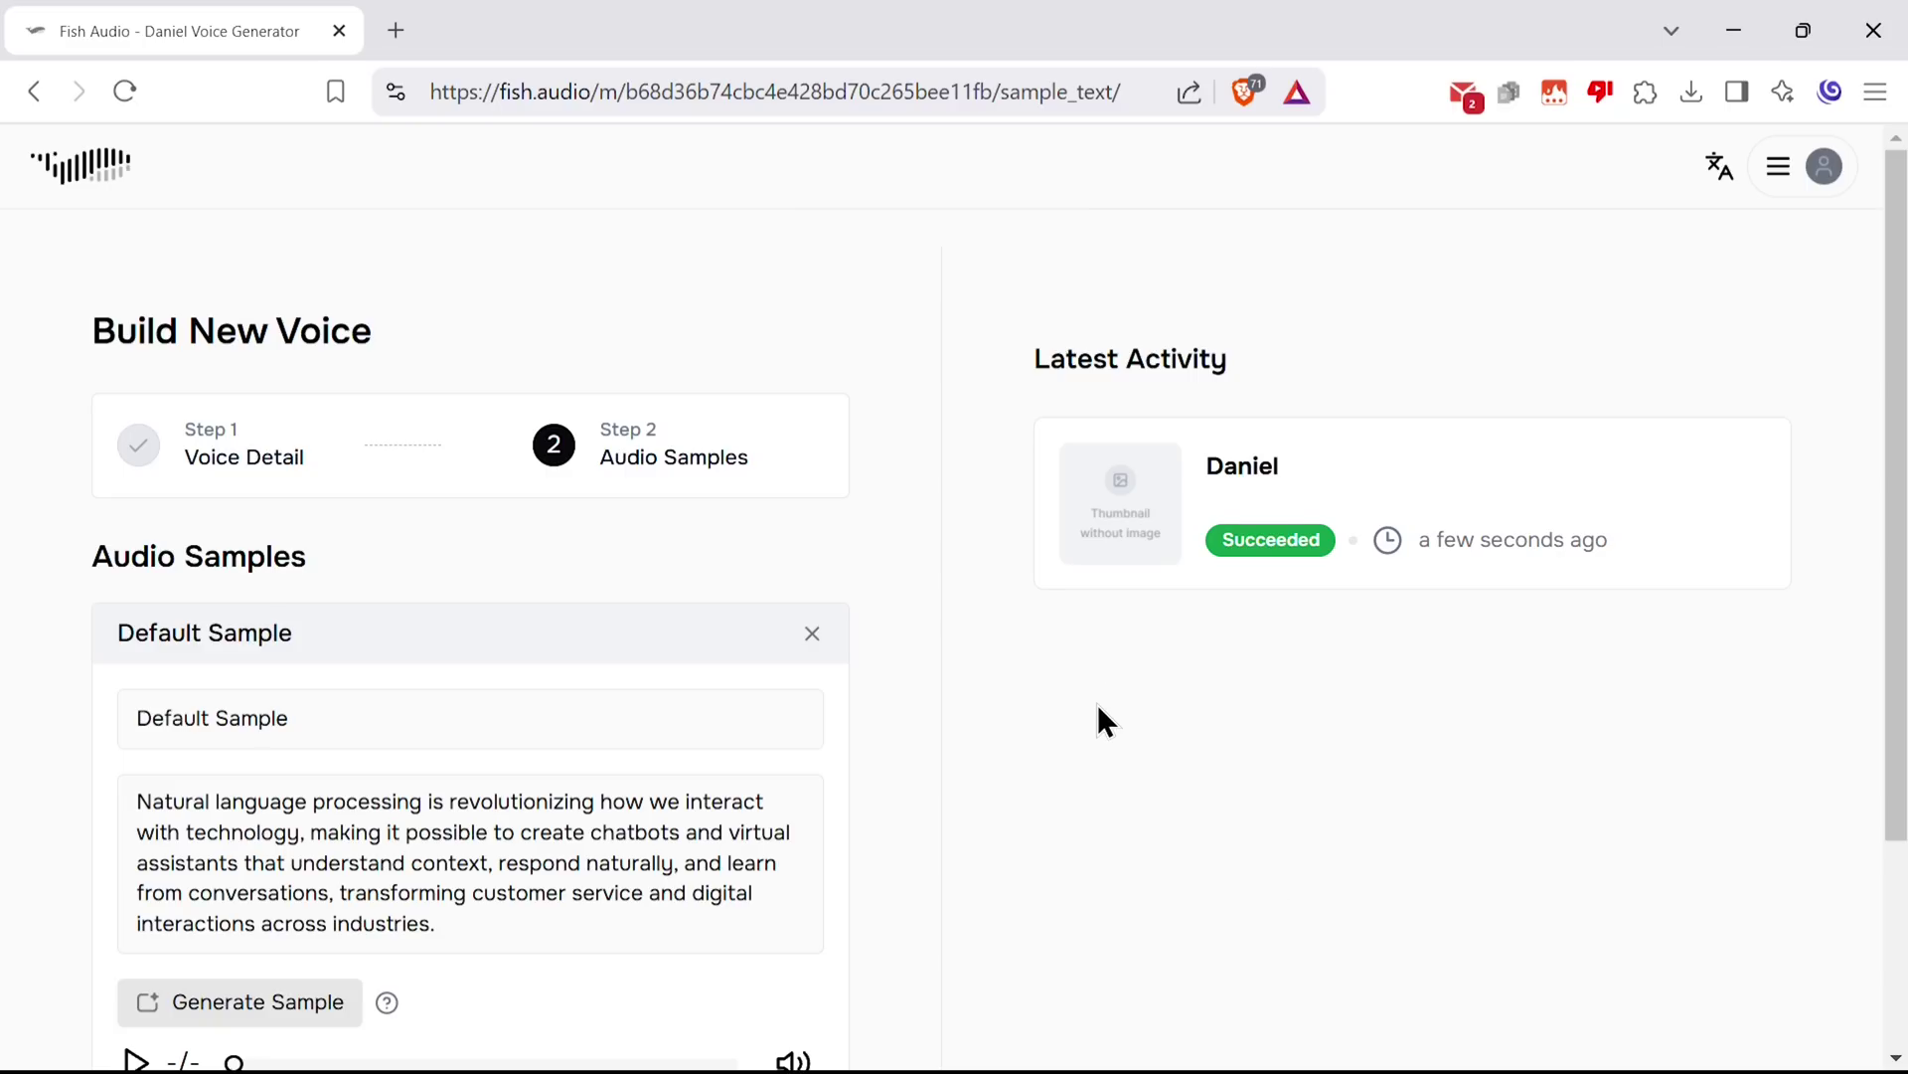
pyautogui.scroll(-1, 1097, 704)
pyautogui.scroll(-1, 1098, 721)
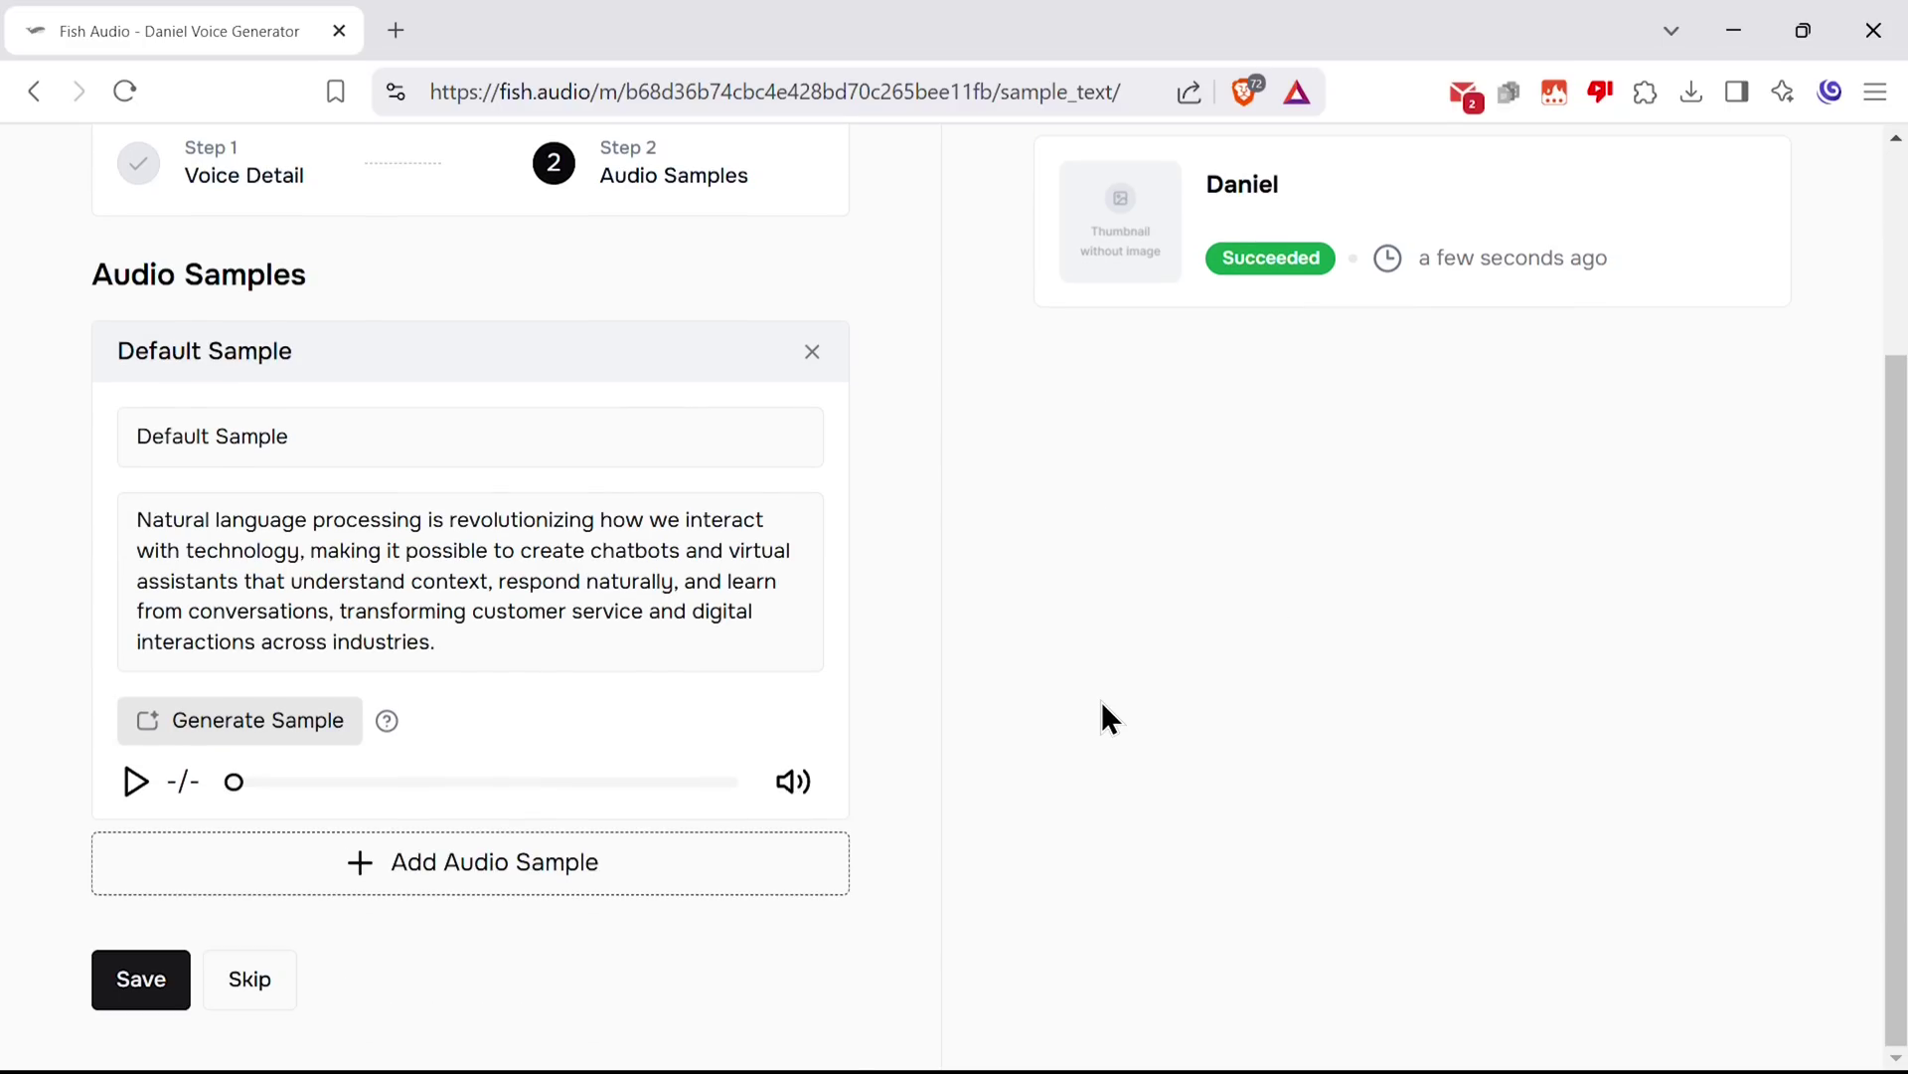
pyautogui.scroll(2, 1102, 702)
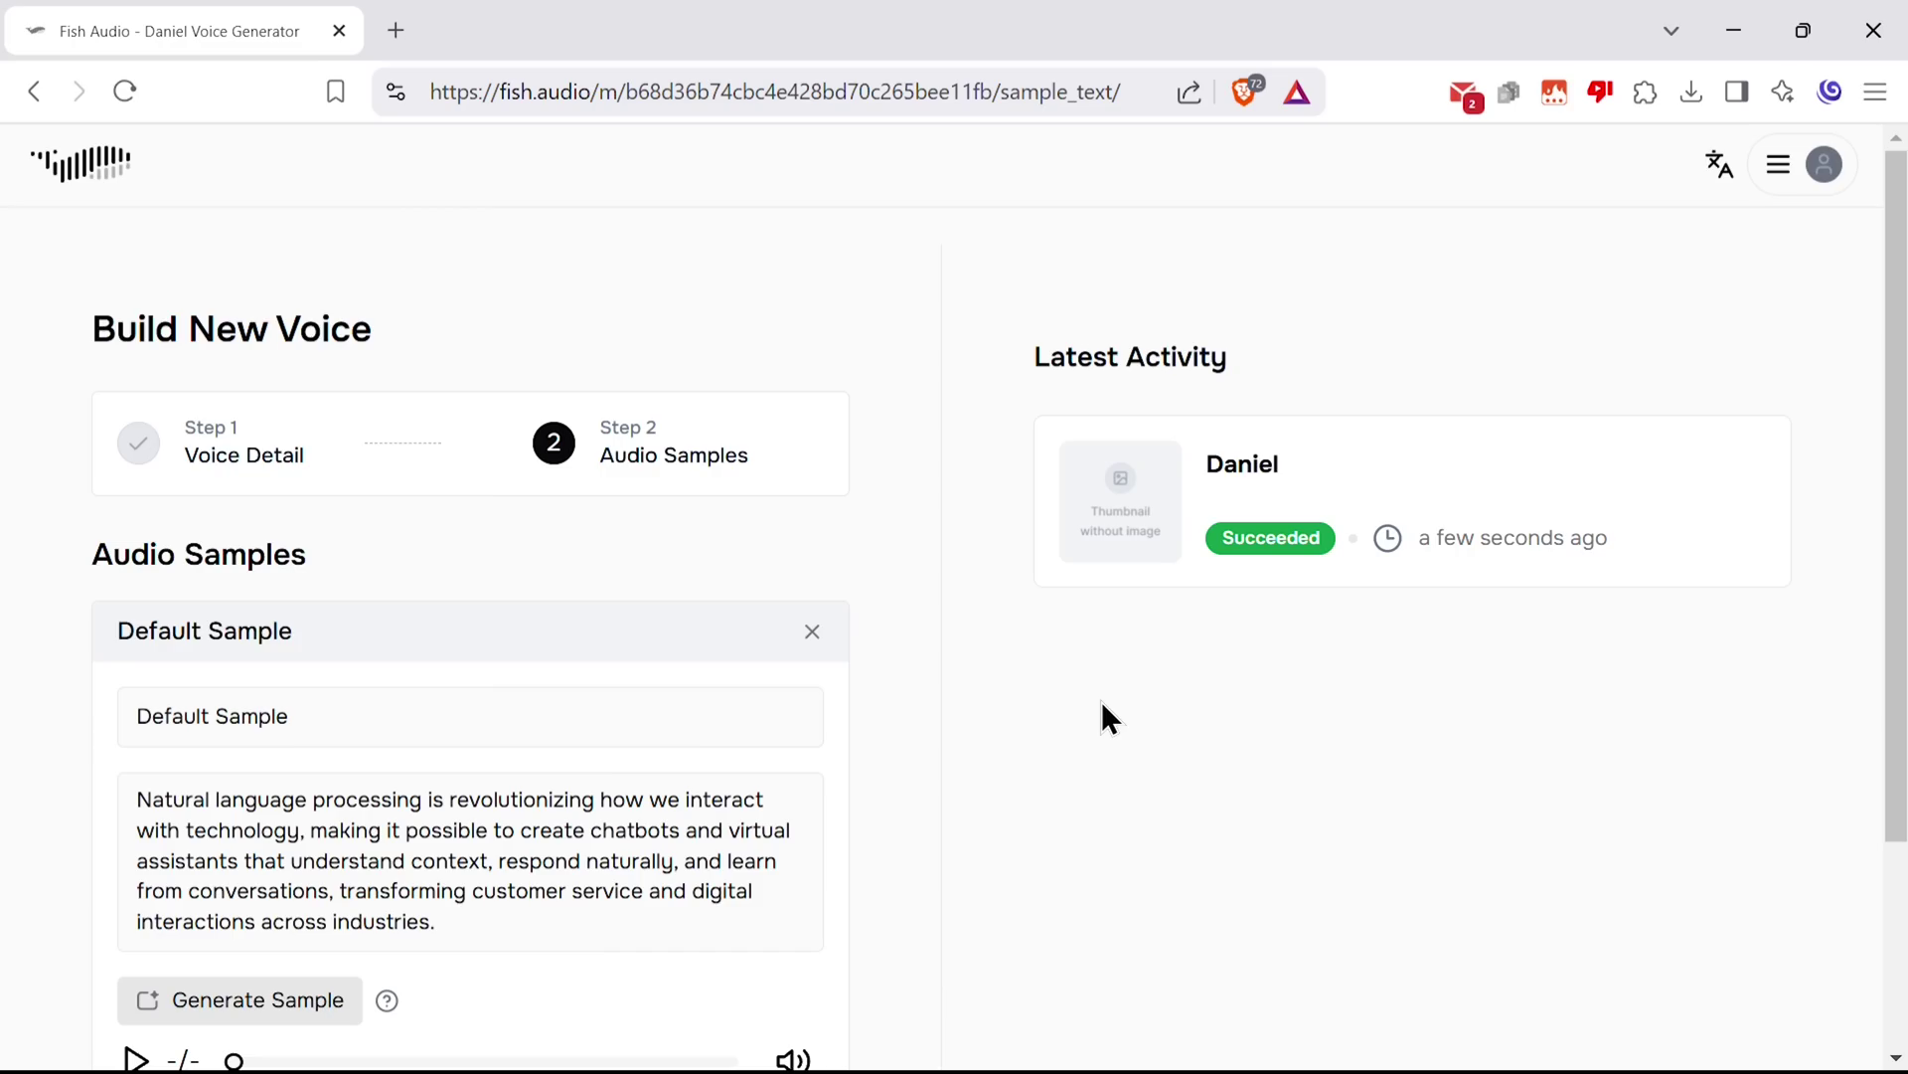
pyautogui.scroll(-1, 1102, 719)
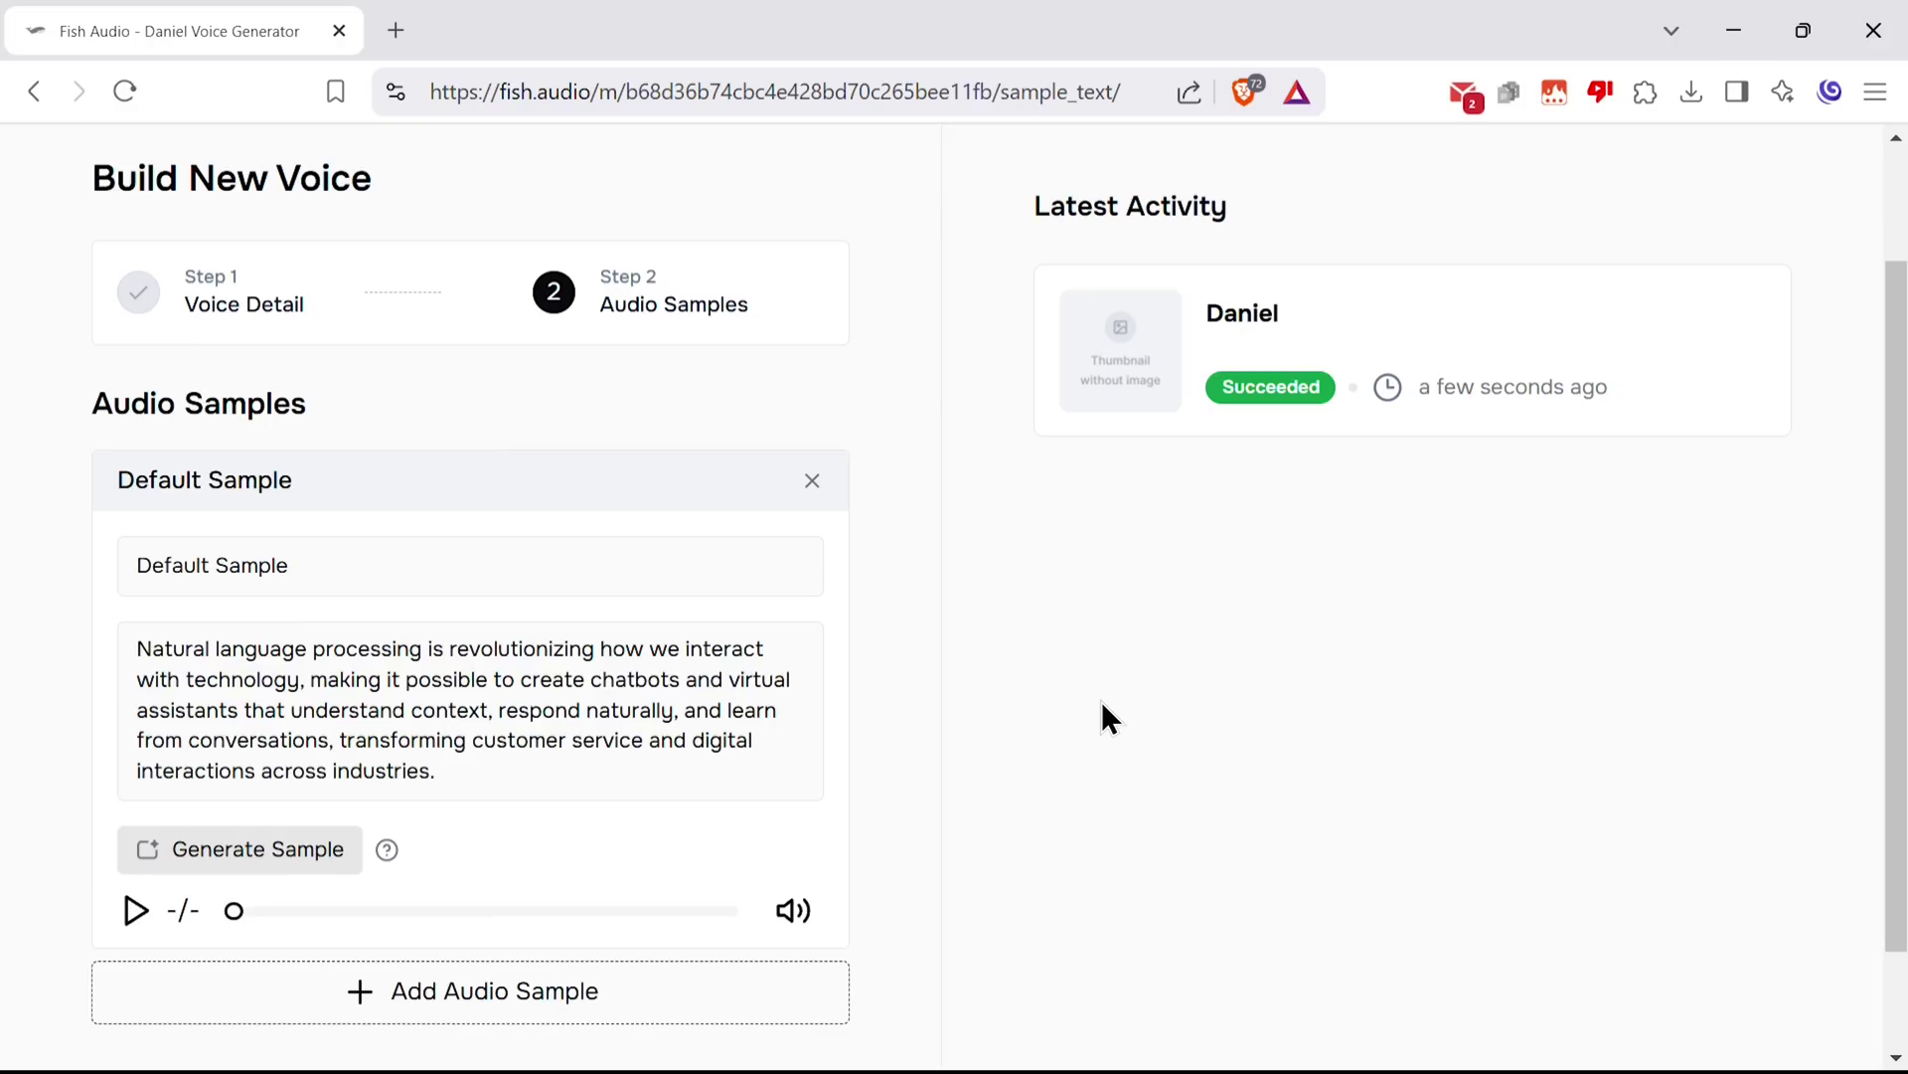
pyautogui.scroll(-1, 1102, 718)
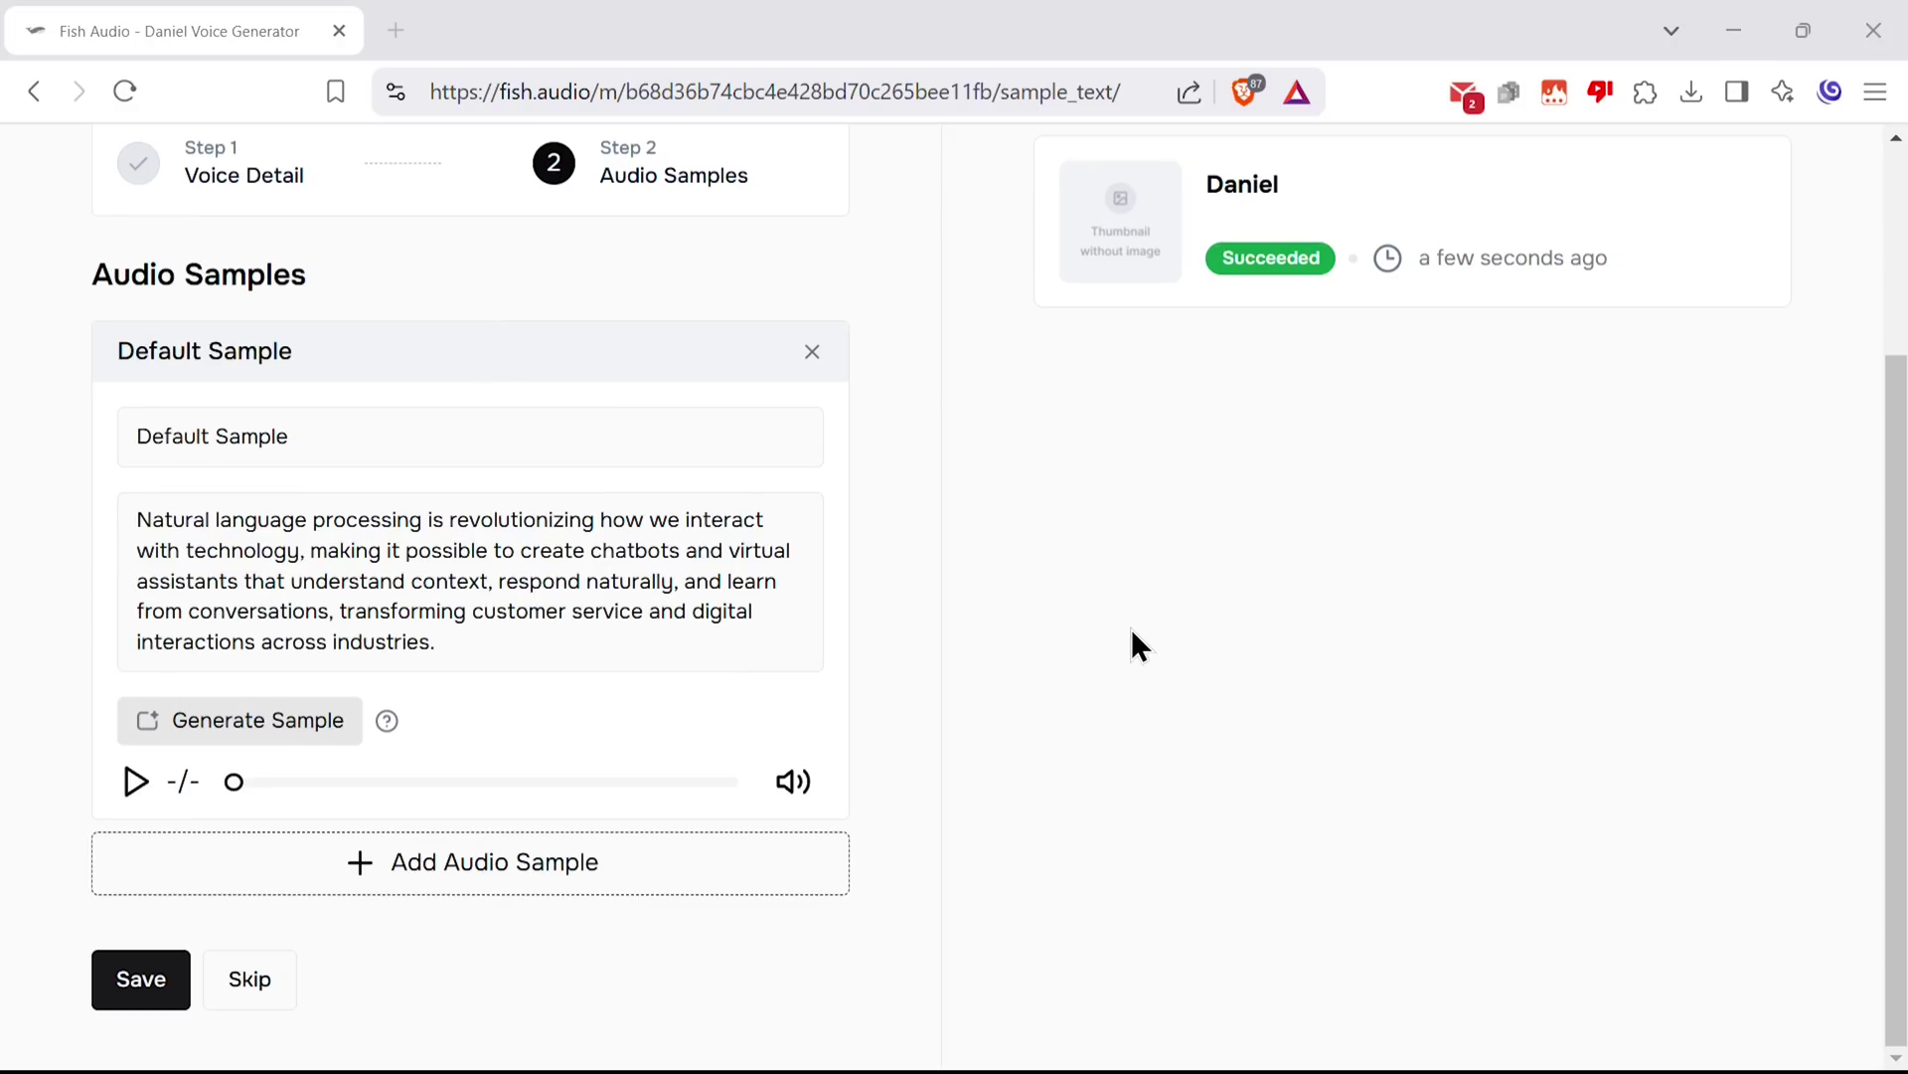
pyautogui.scroll(2, 771, 685)
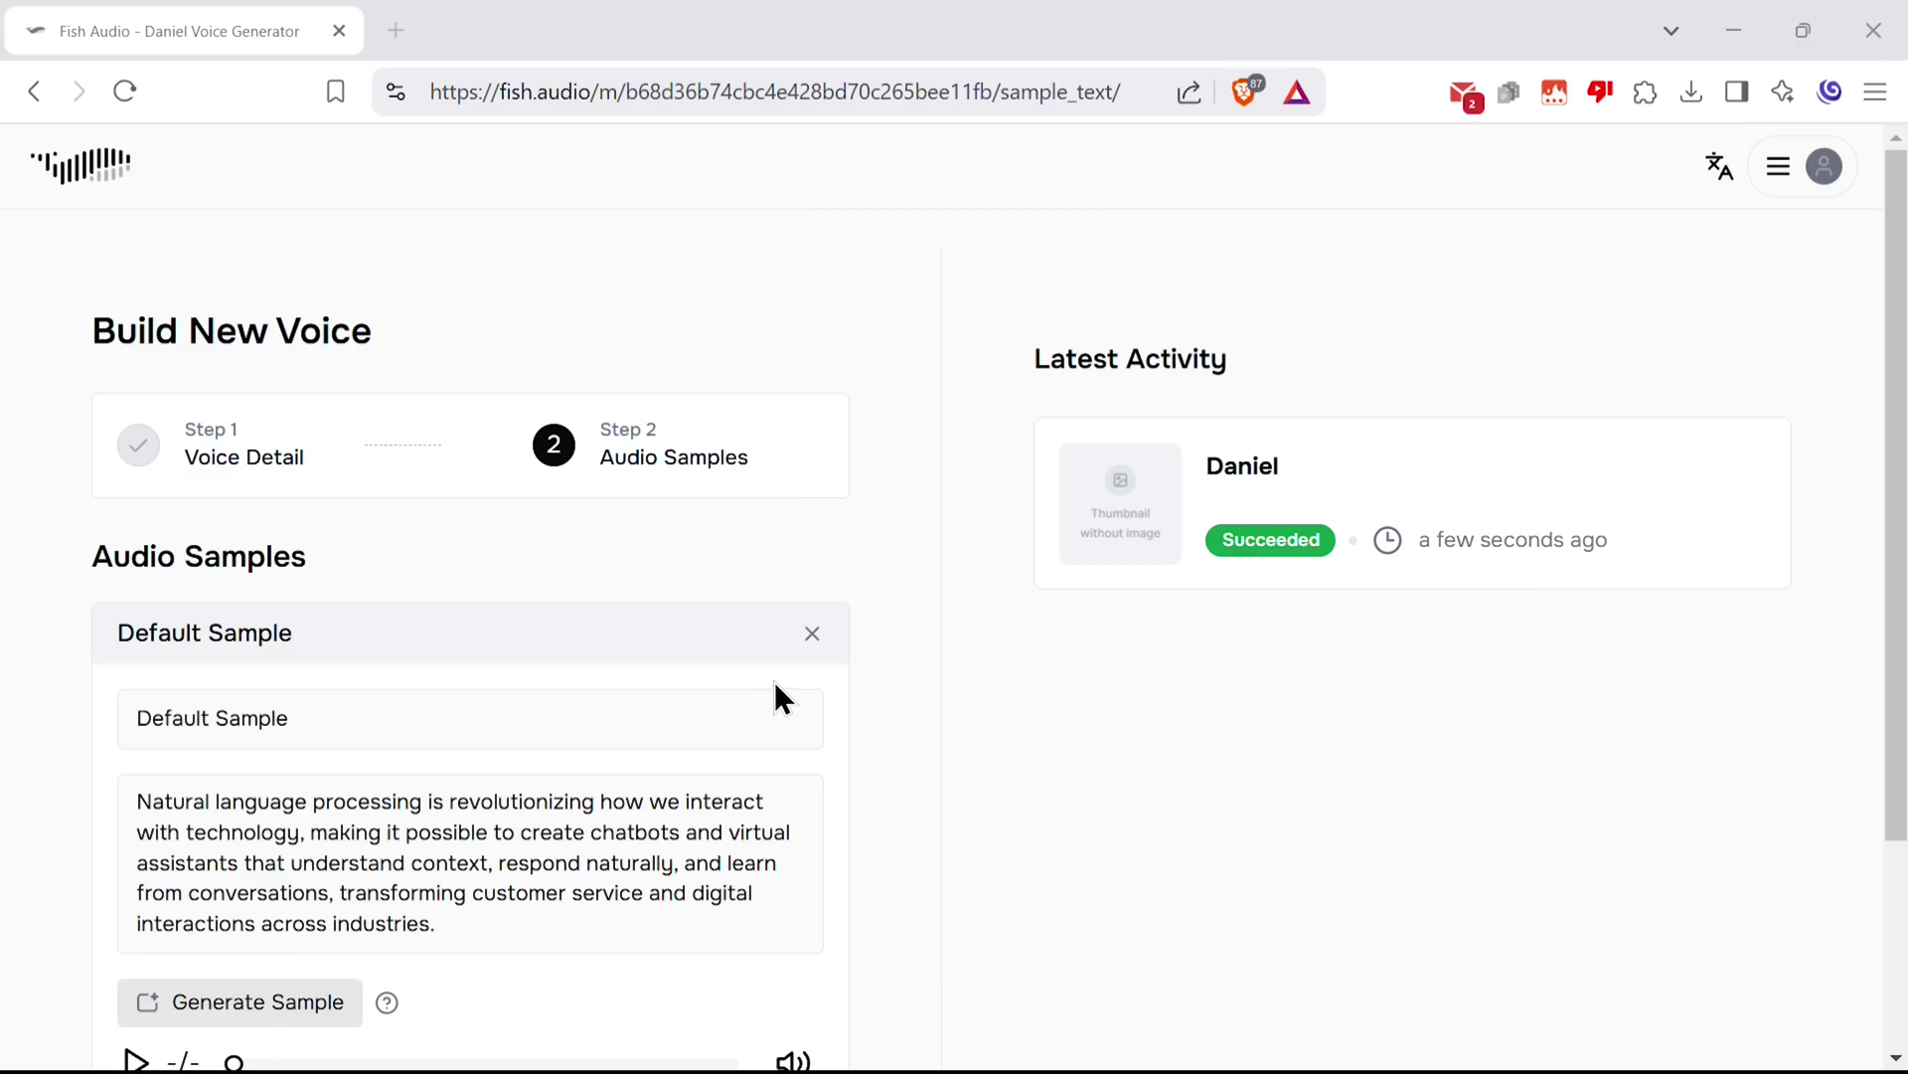
pyautogui.scroll(-2, 874, 661)
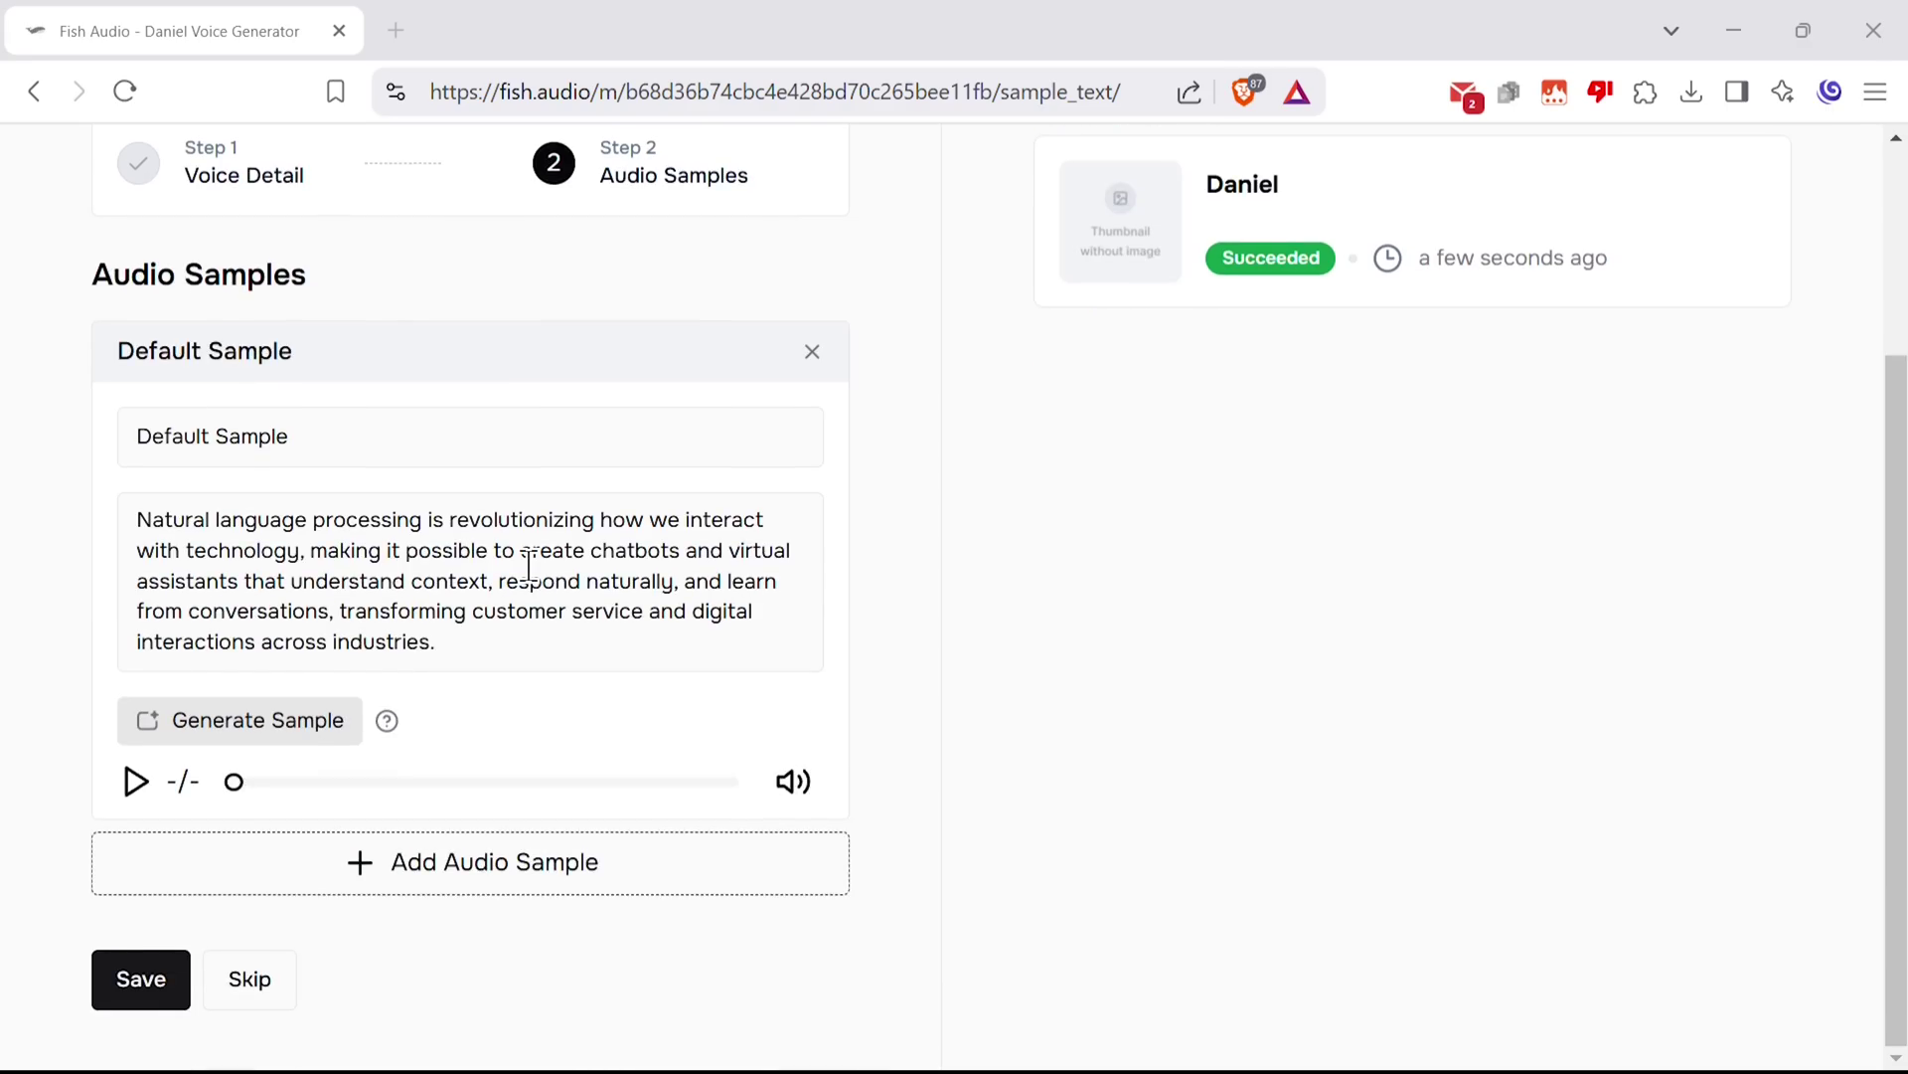
# Review the default sample text and generate an 18-second sample in Daniel's voice
pyautogui.moveTo(448, 644); pyautogui.dragTo(102, 514)
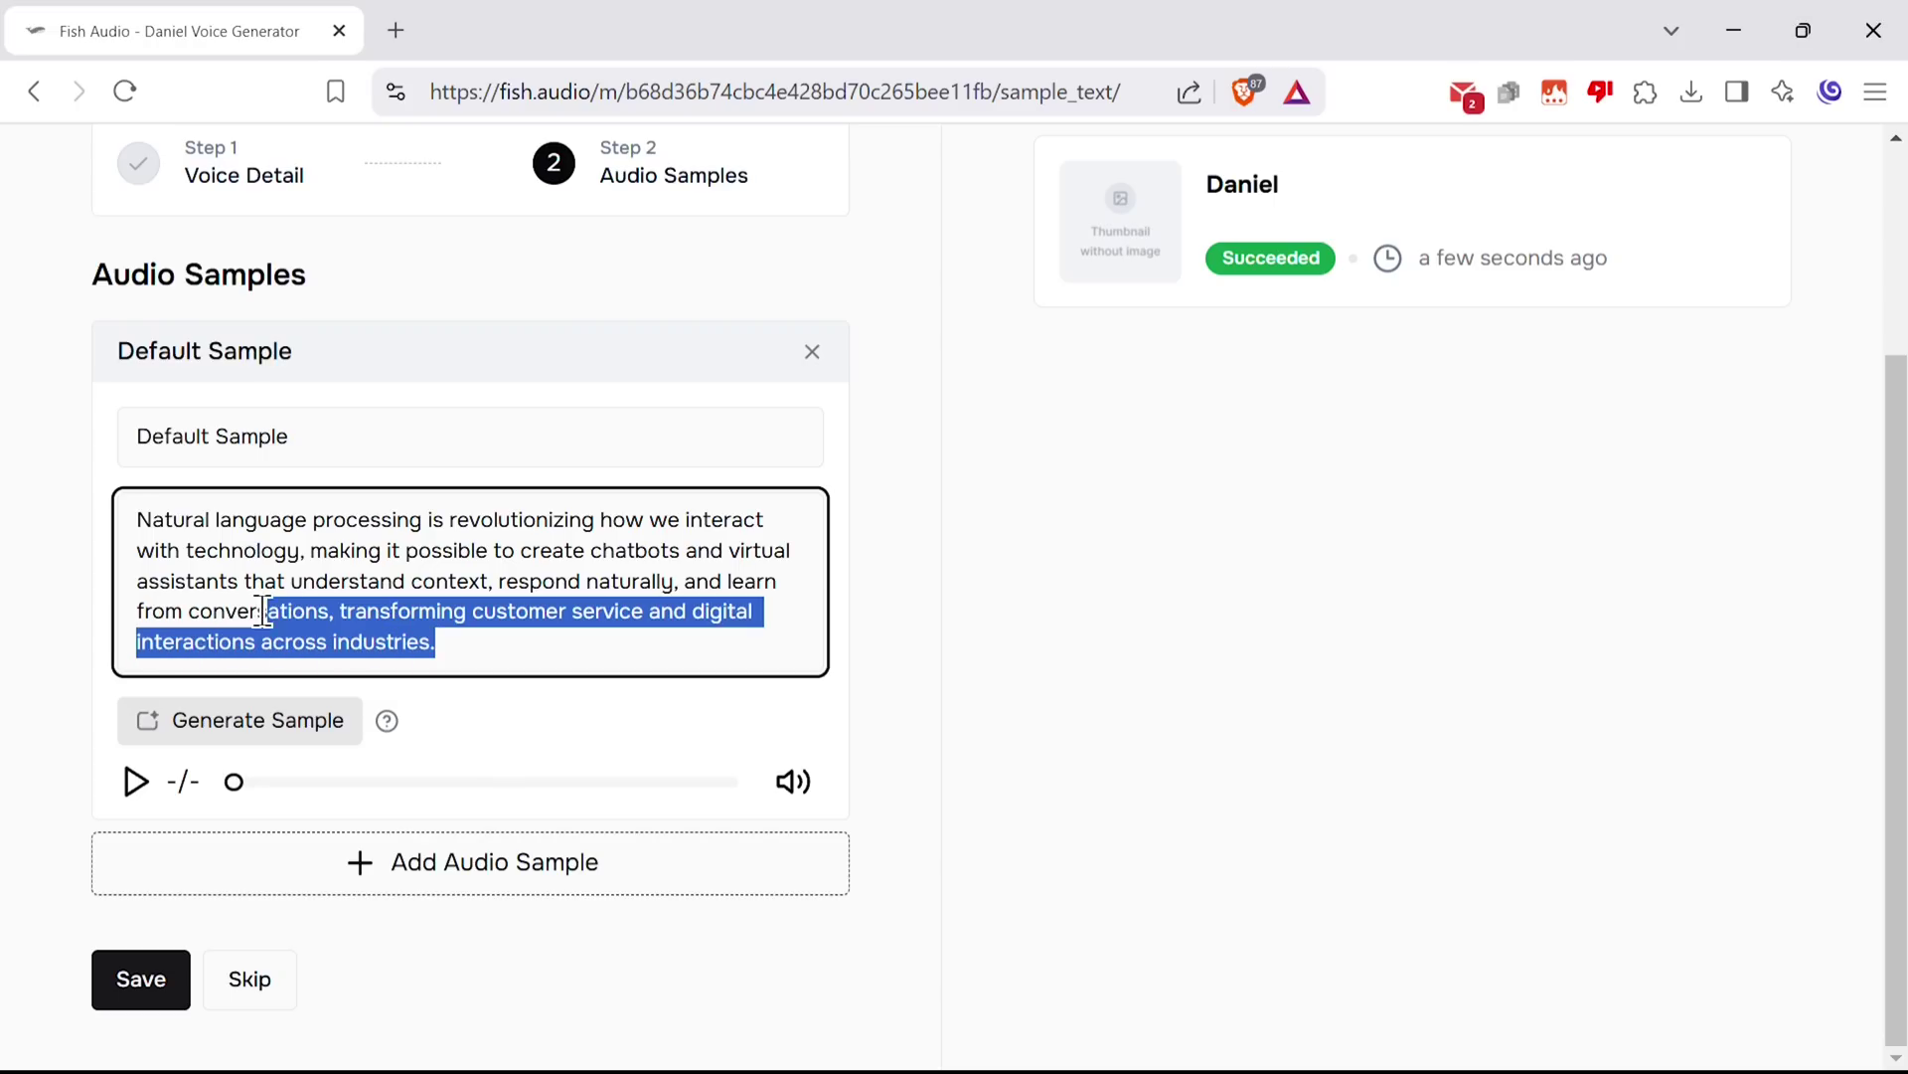
pyautogui.click(1019, 676)
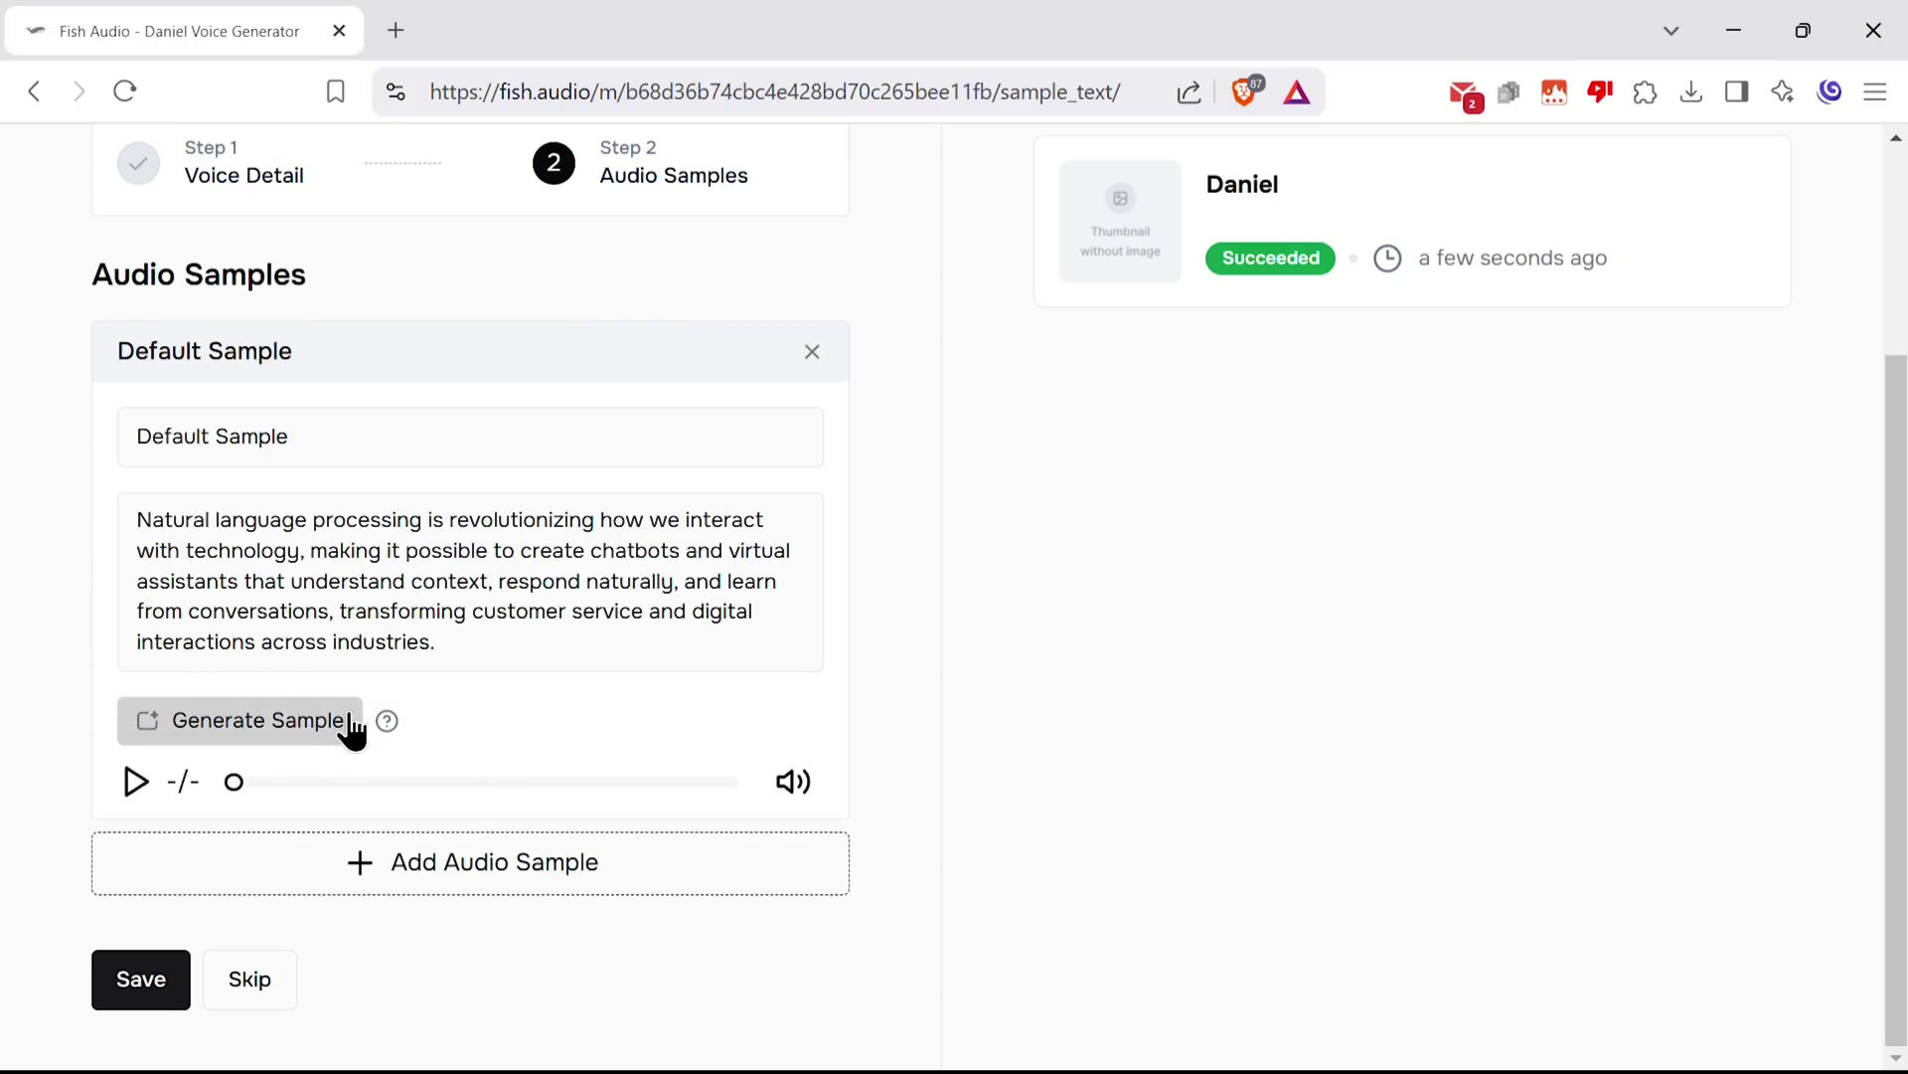
pyautogui.click(248, 720)
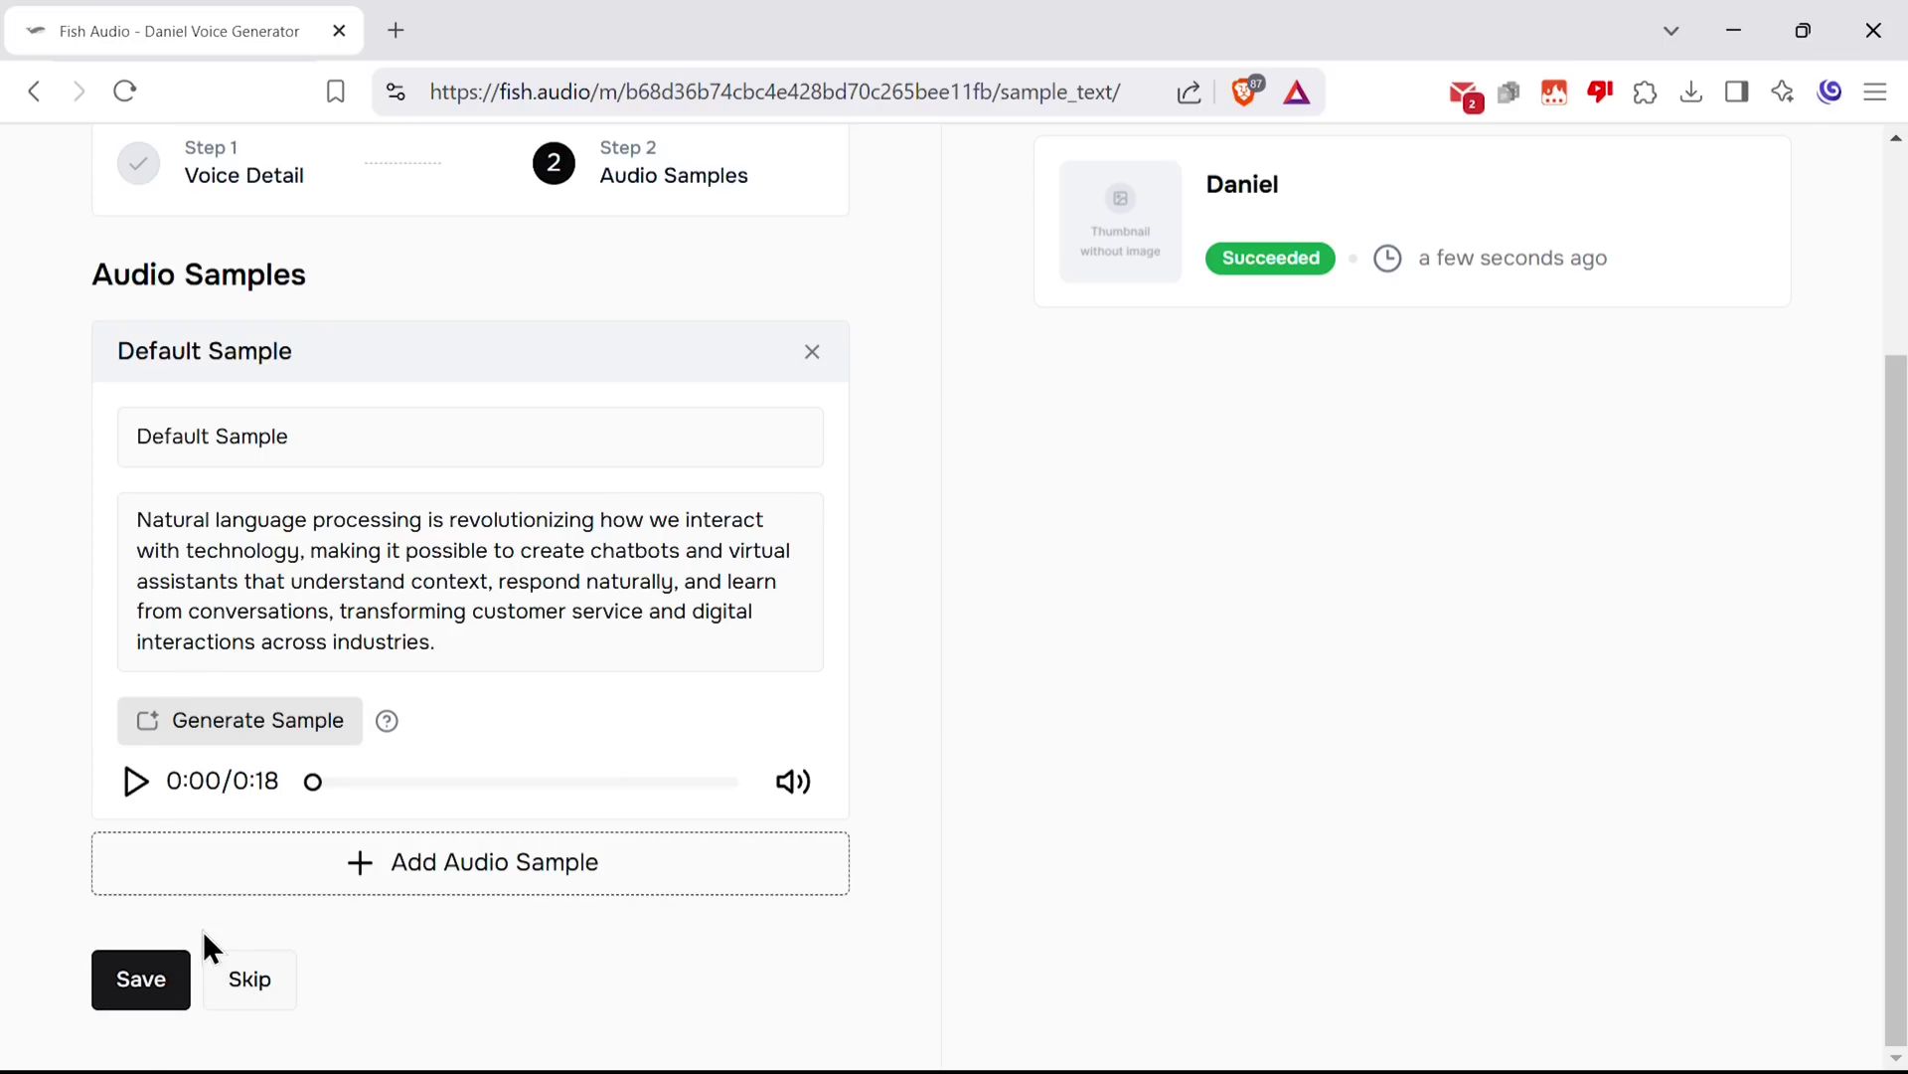
# Save the Daniel voice to My Voices
pyautogui.click(142, 980)
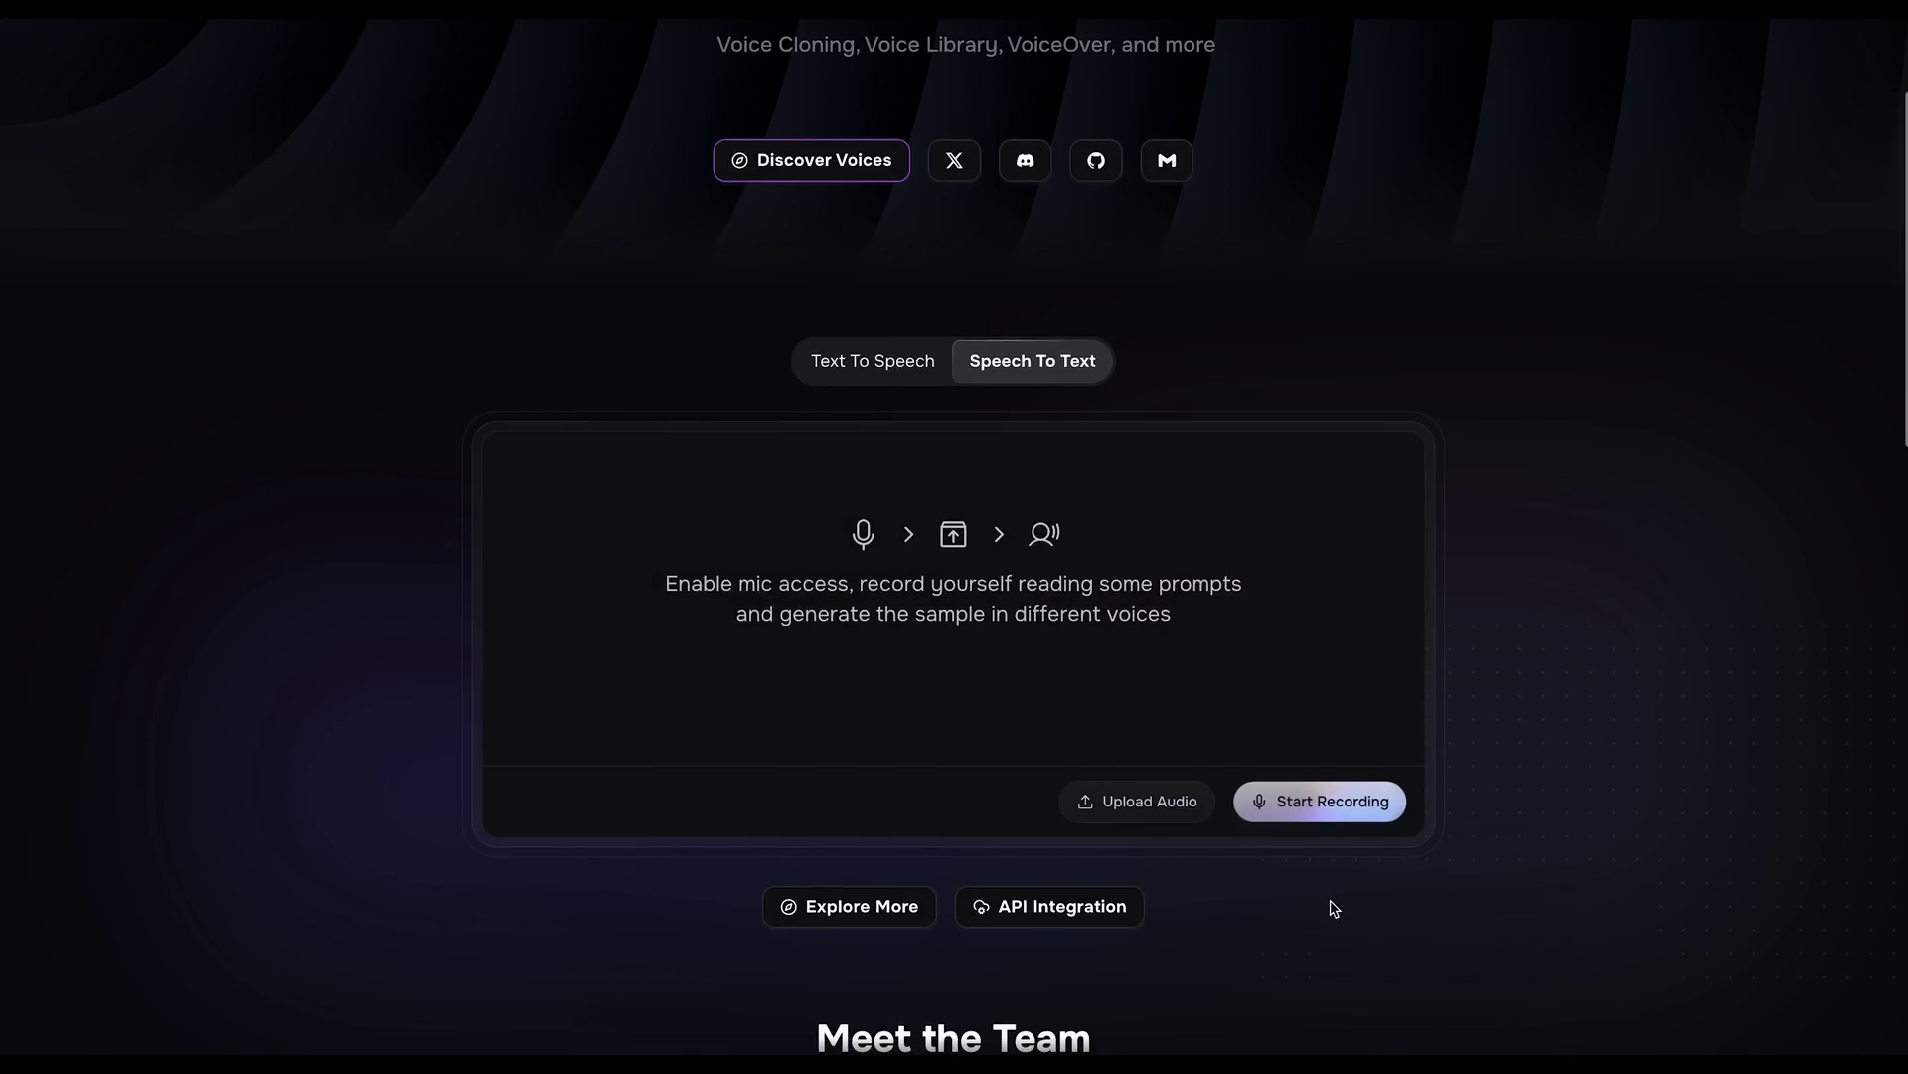
pyautogui.scroll(-5, 1334, 909)
pyautogui.scroll(-5, 1333, 909)
pyautogui.scroll(-5, 1333, 907)
pyautogui.scroll(-3, 1334, 908)
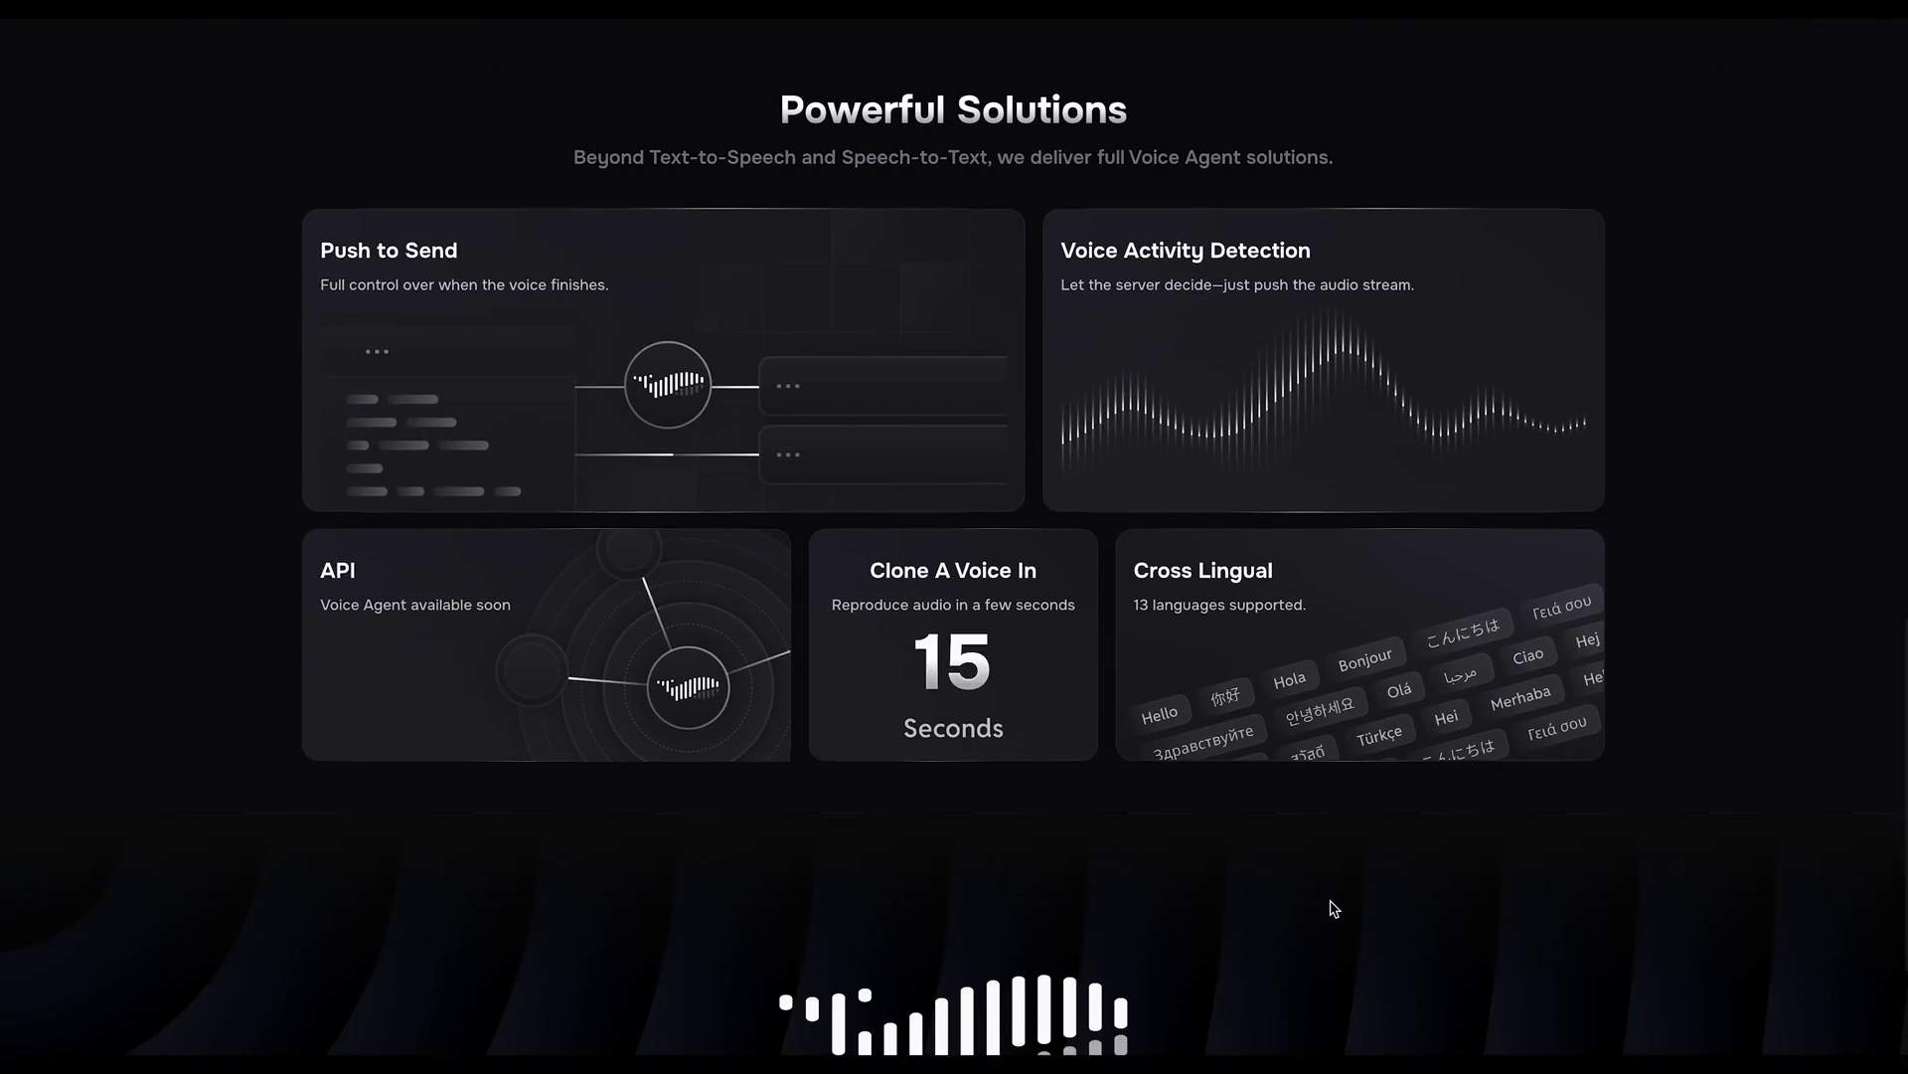